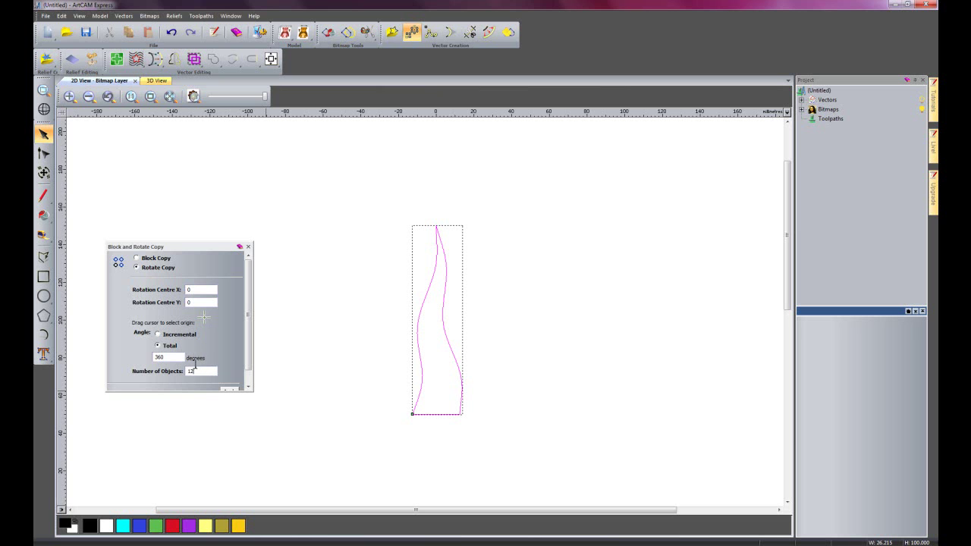
Rotate-copy the wavy ray around centre X 0, Y 0 as 12 objects over a total of 360 degrees
scroll(249, 357, "down", 2)
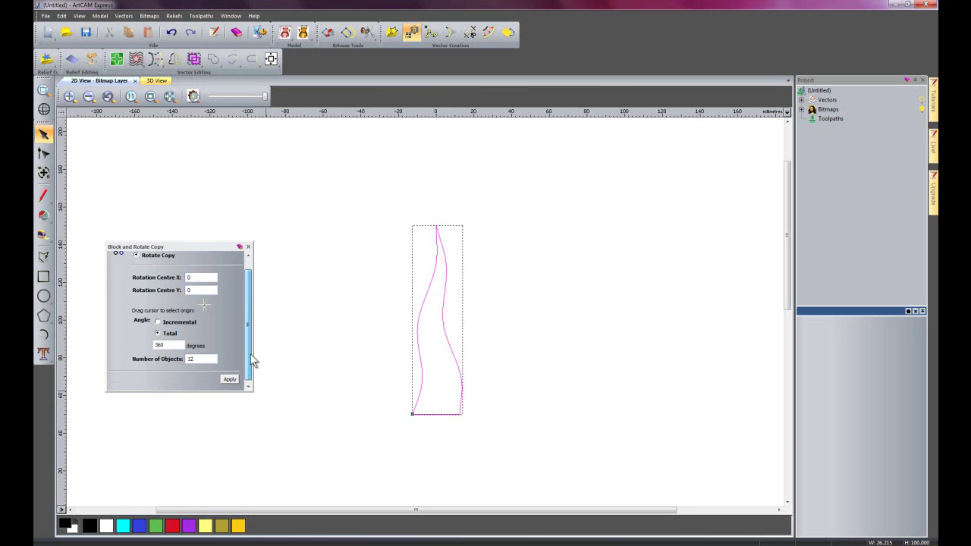
left_click(229, 377)
left_click(248, 246)
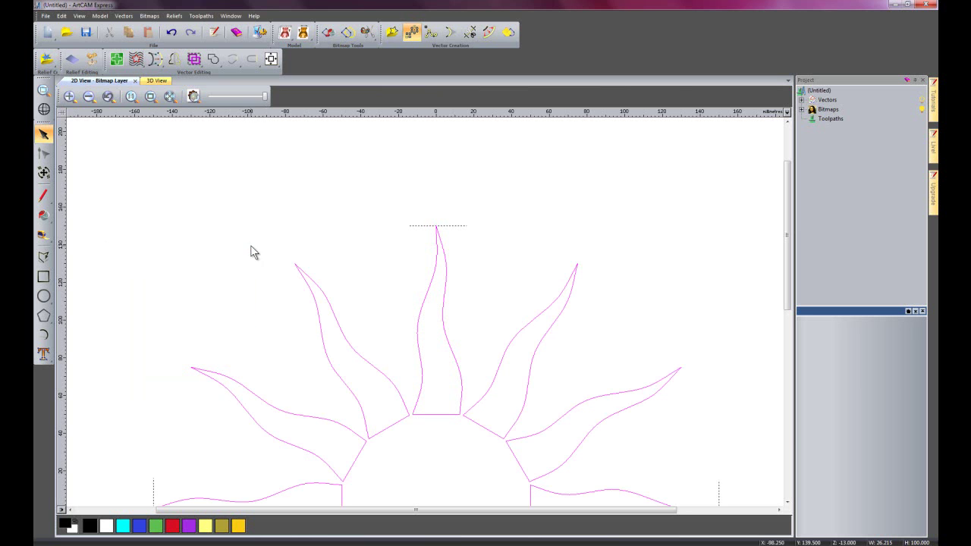
left_click(374, 197)
key("F4")
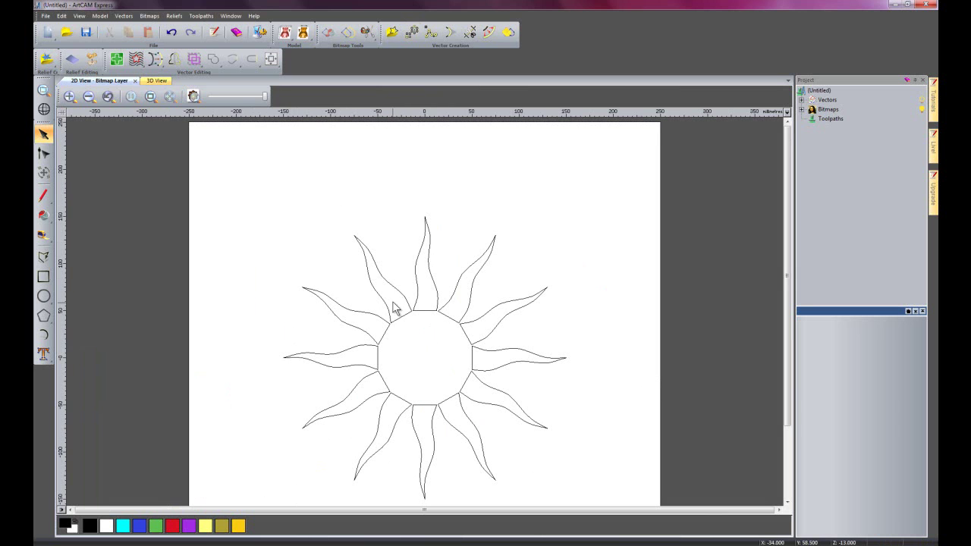
Create a circle 110 mm in diameter over the inner ends of the rays and centre it in the model
left_click(47, 297)
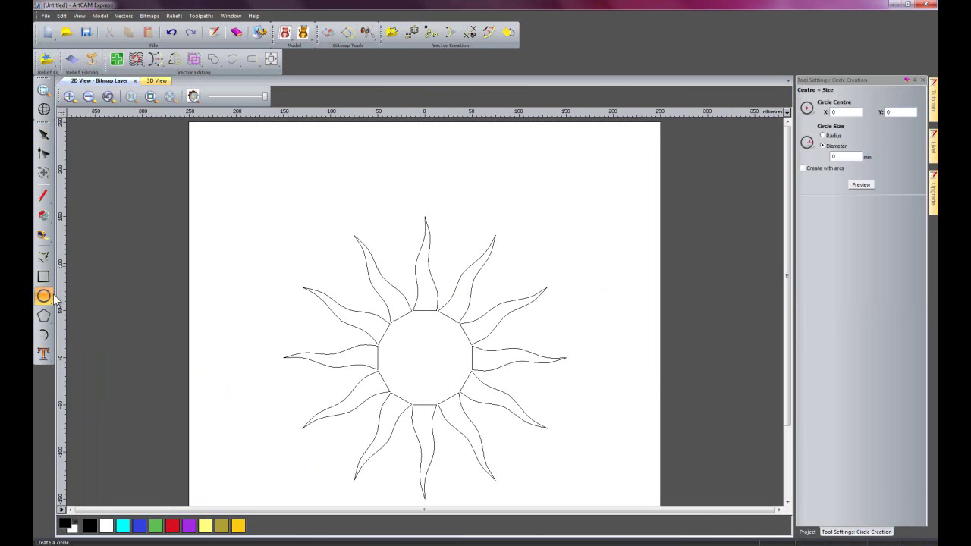
left_click_drag(427, 366, 487, 368)
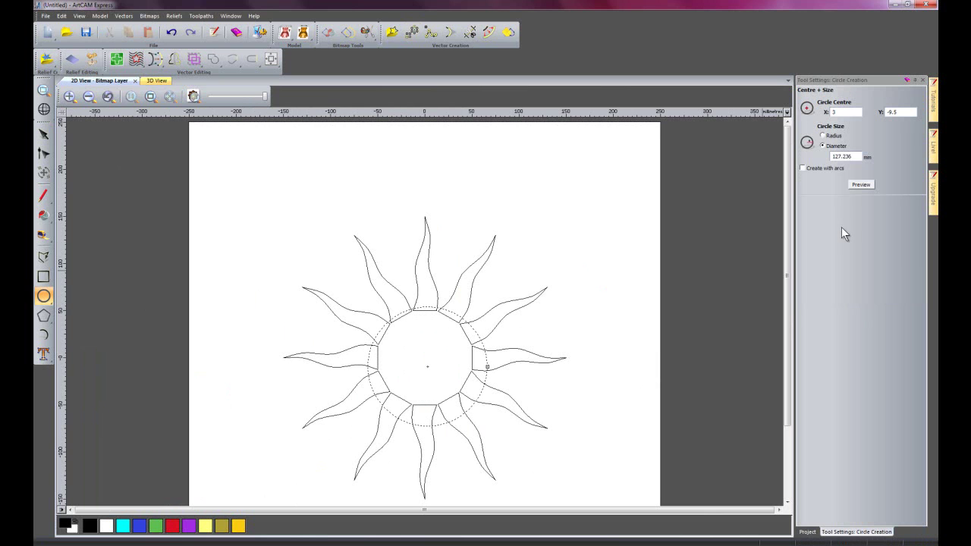
double_click(859, 157)
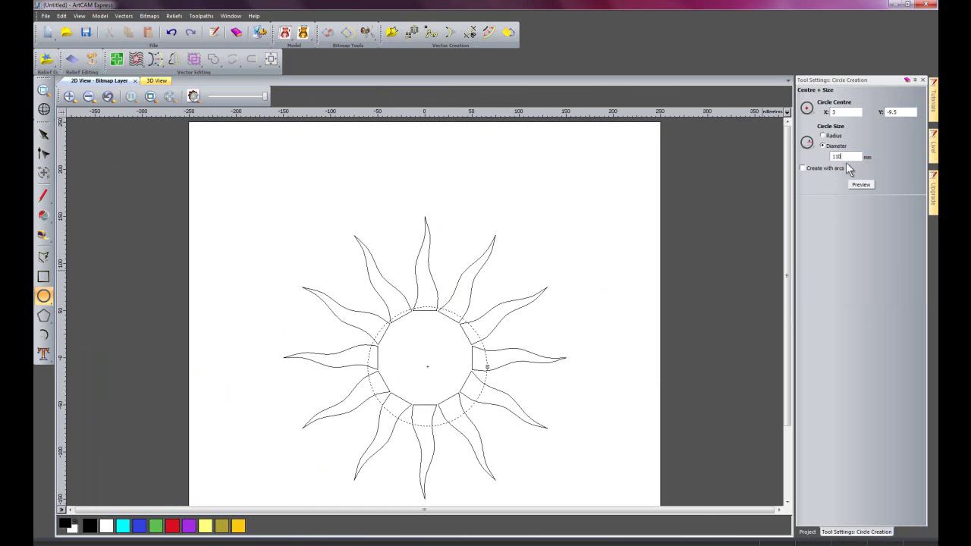
type("110")
left_click(859, 184)
key("Escape")
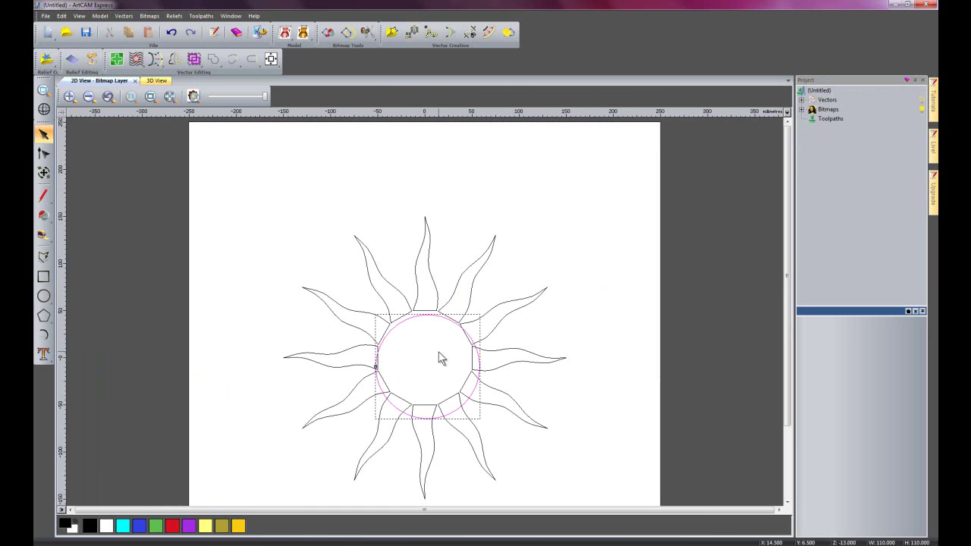
key("F9")
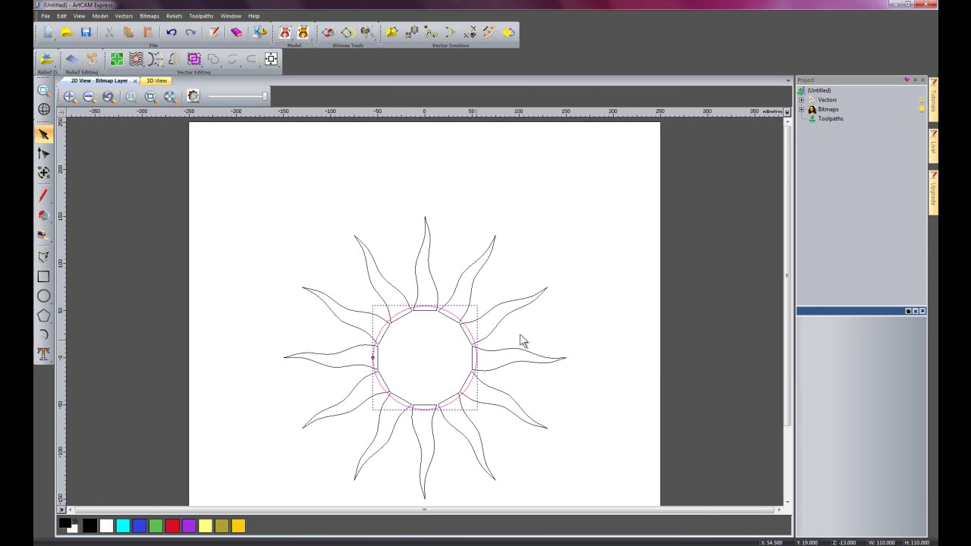
left_click(603, 327)
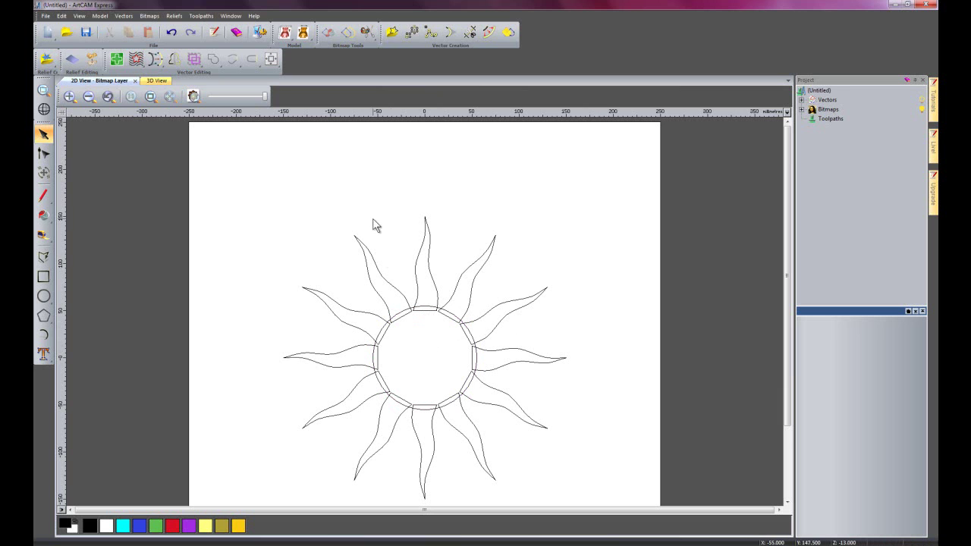
Weld all the rays and the circle together into a single sun outline
left_click_drag(271, 192, 613, 504)
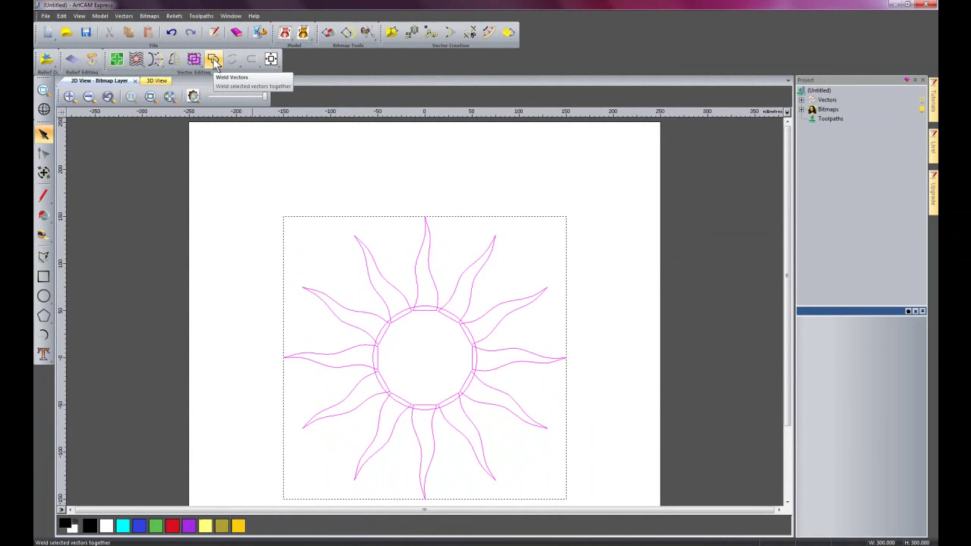
left_click(213, 63)
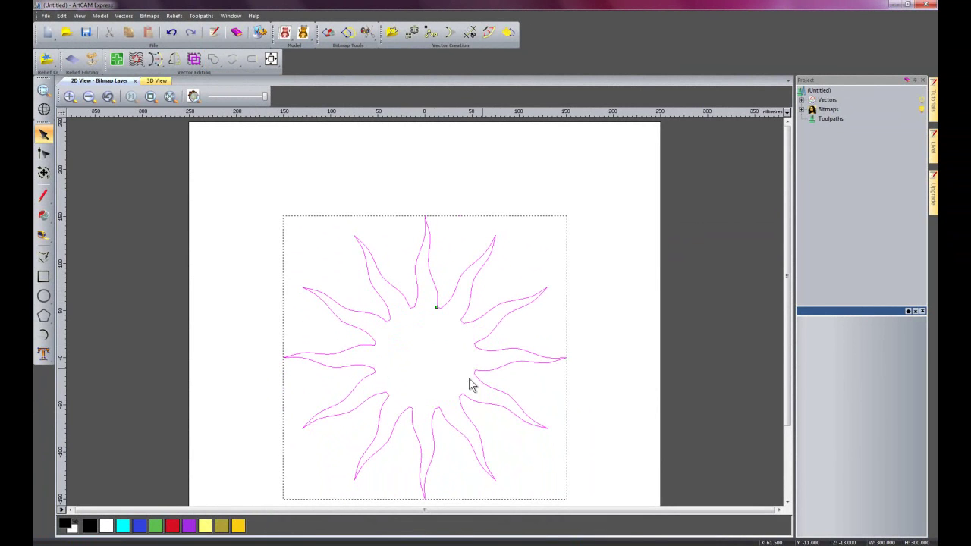
left_click(620, 279)
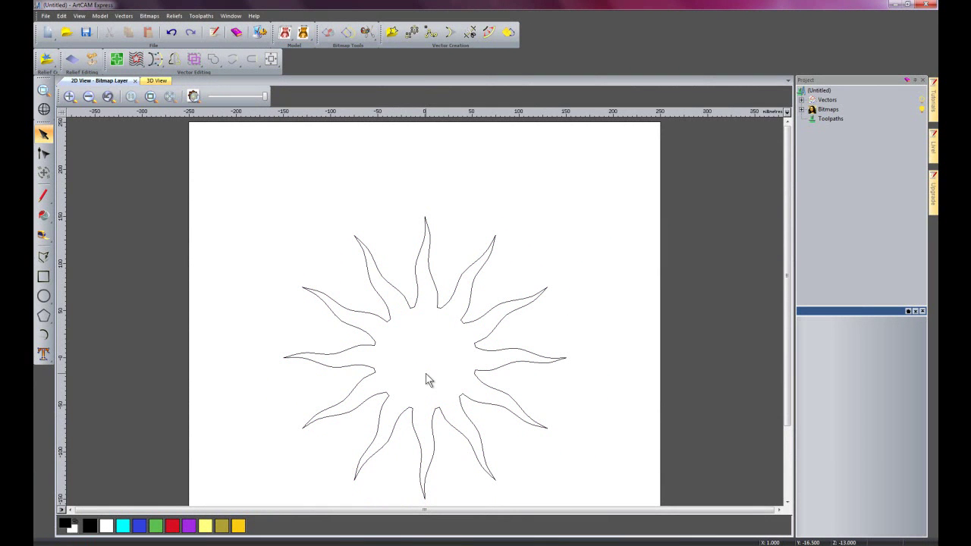
Create a circle 100 mm in diameter inside the sun outline and centre it in the model
left_click(43, 295)
left_click_drag(416, 339, 451, 380)
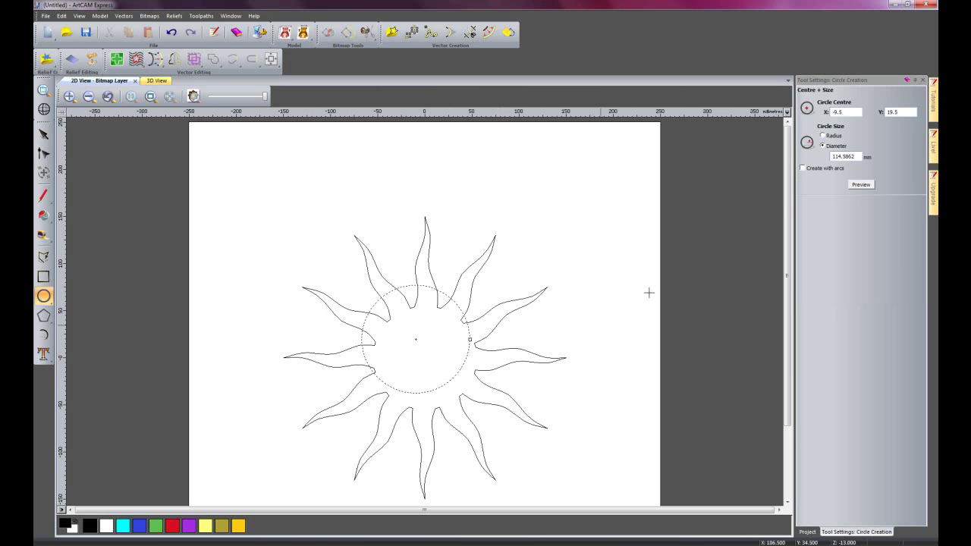
type("1")
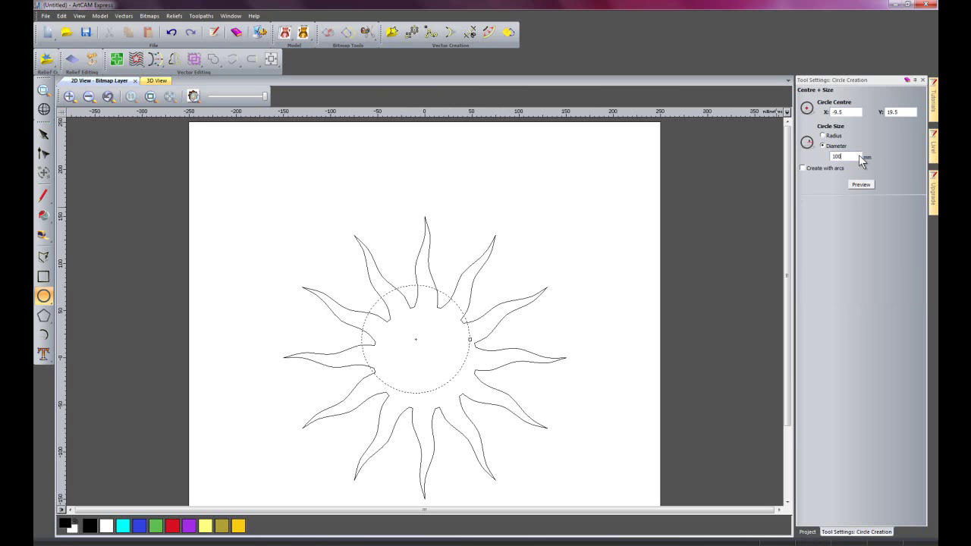
type("00")
left_click(860, 185)
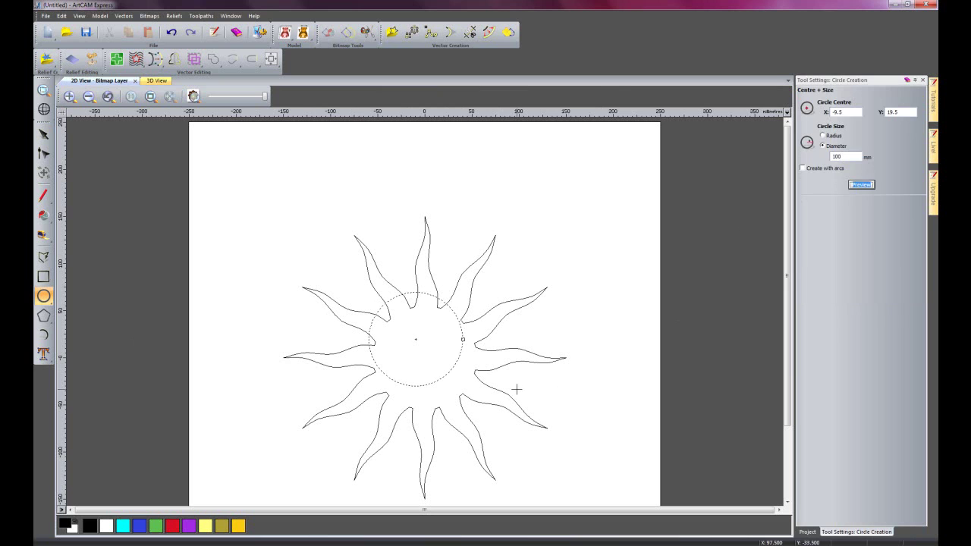
key("Escape")
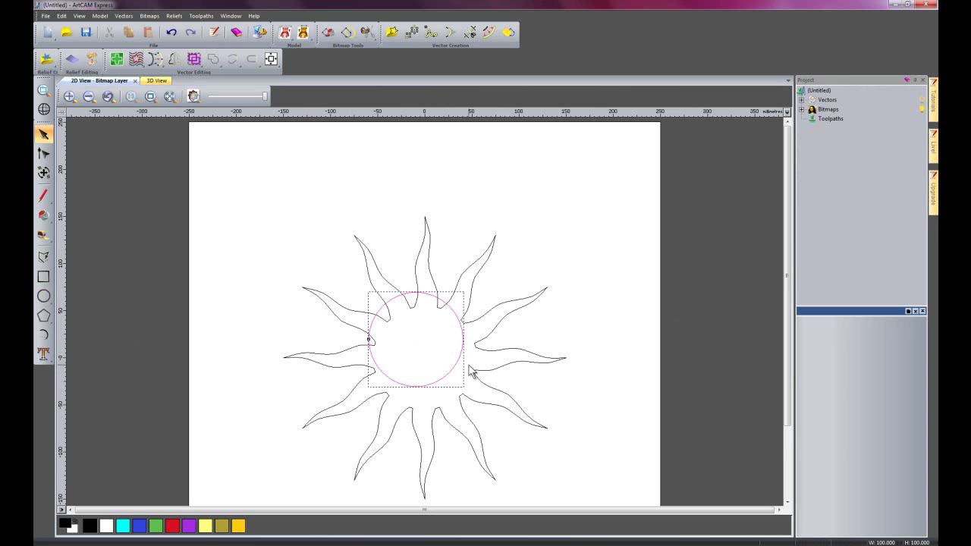
key("F9")
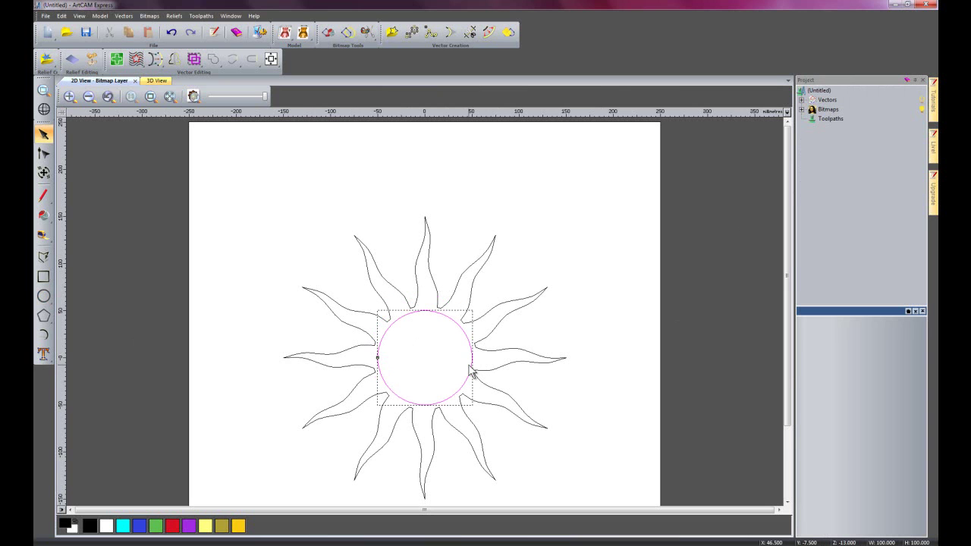
left_click(598, 295)
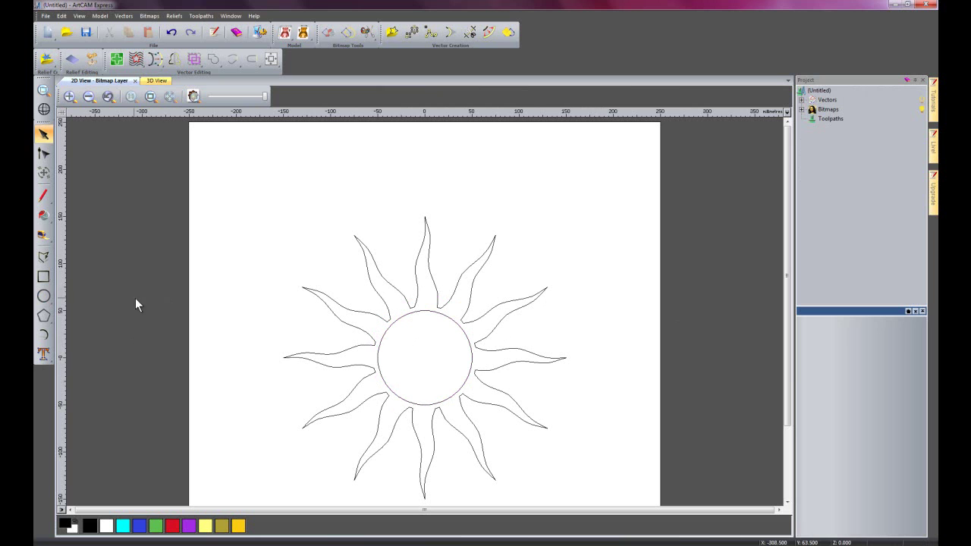
Create a circle 310 mm in diameter around the whole sun and centre it in the model
left_click(43, 296)
left_click_drag(431, 342, 524, 467)
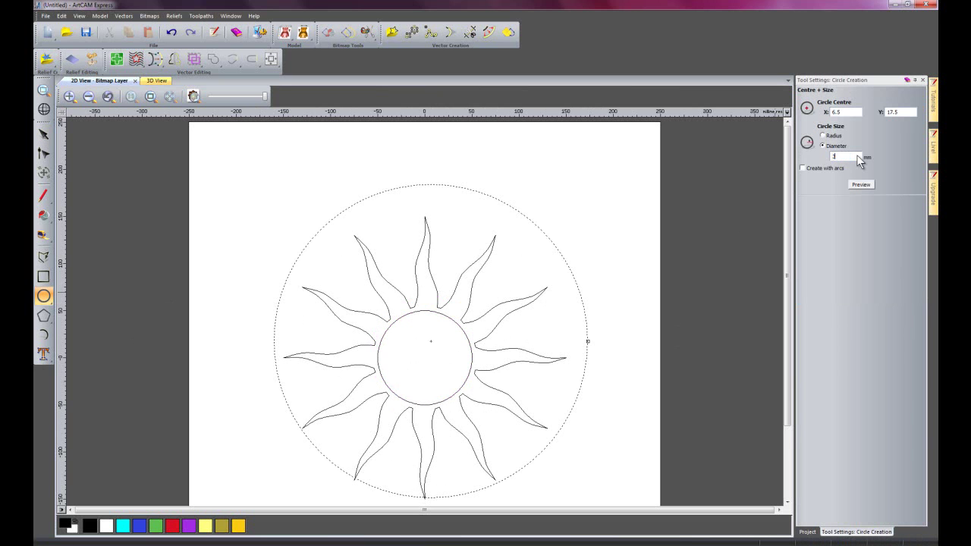
left_click(860, 185)
key("Escape")
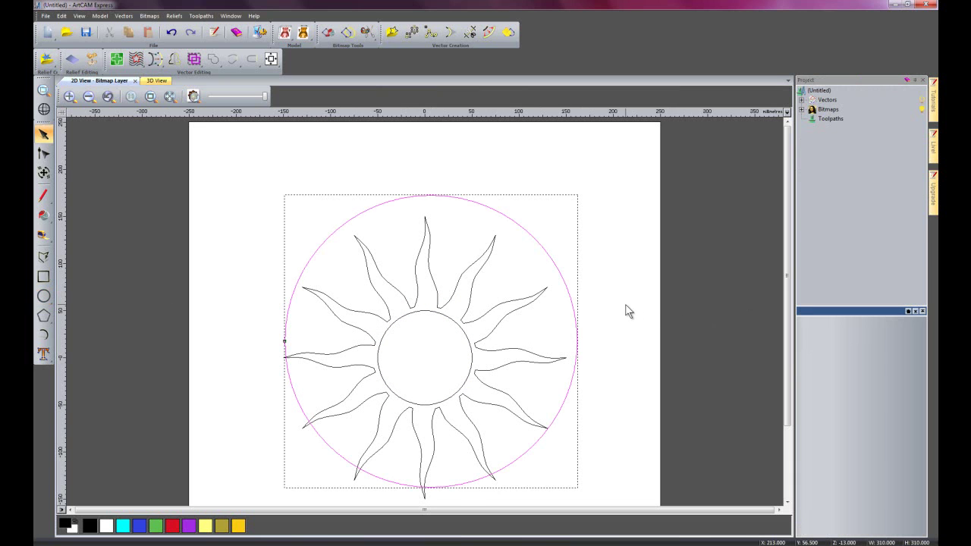
key("F9")
key("Escape")
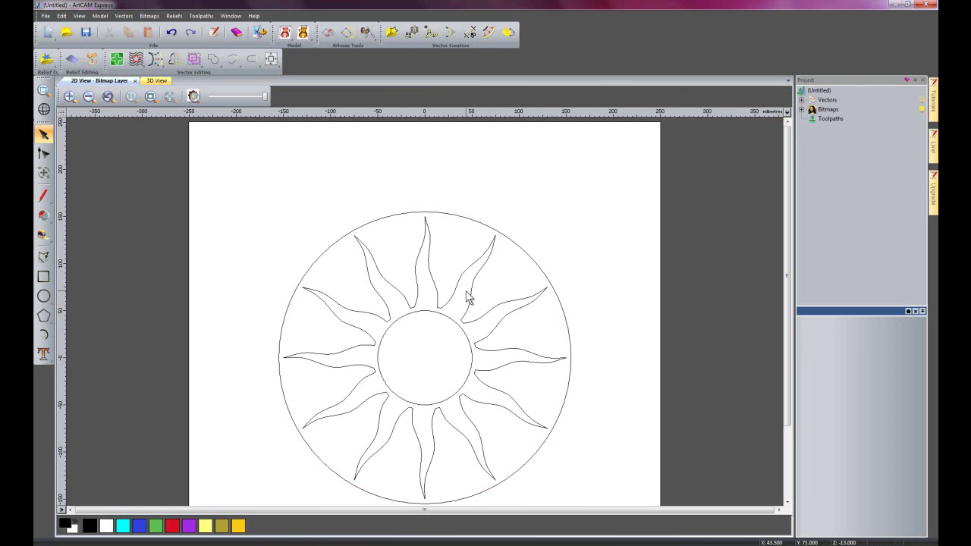
Offset the welded sun outline outwards by 1 mm with sharp corners, keeping the original vector
left_click(429, 267)
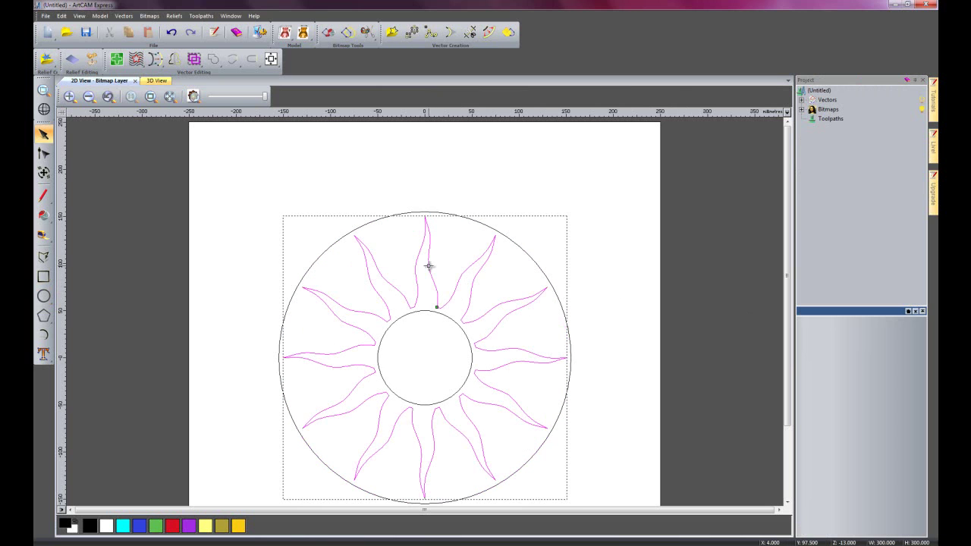
left_click(488, 32)
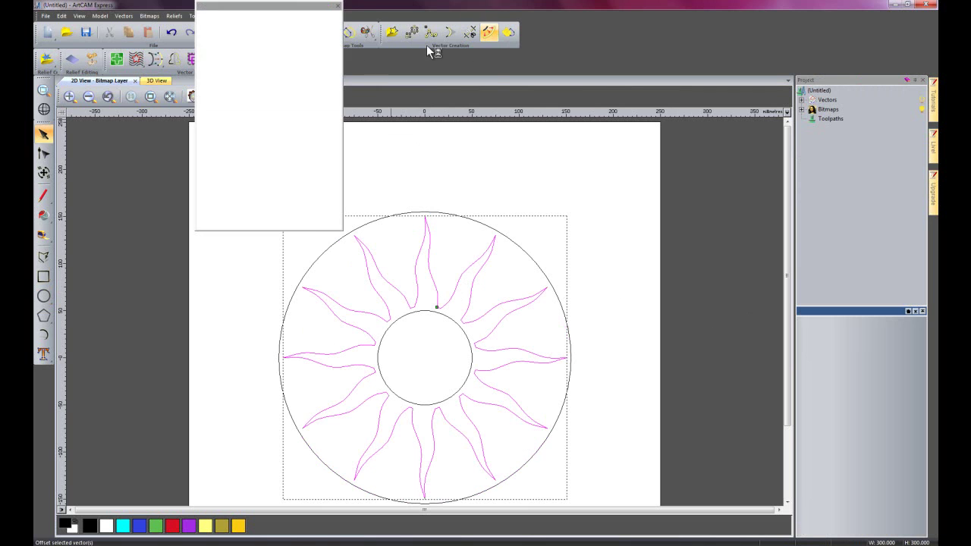
left_click_drag(250, 9, 94, 191)
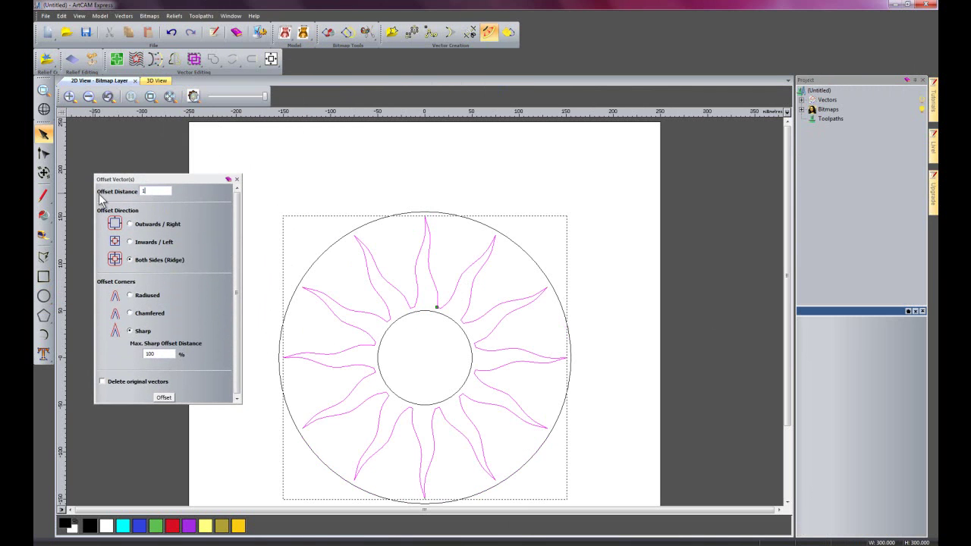
type("1")
left_click(133, 225)
left_click(164, 397)
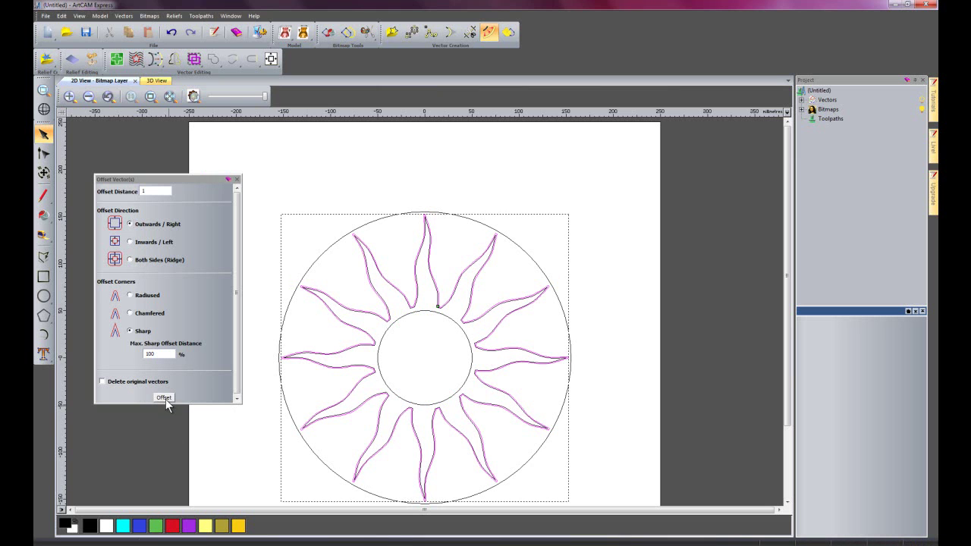
left_click(237, 180)
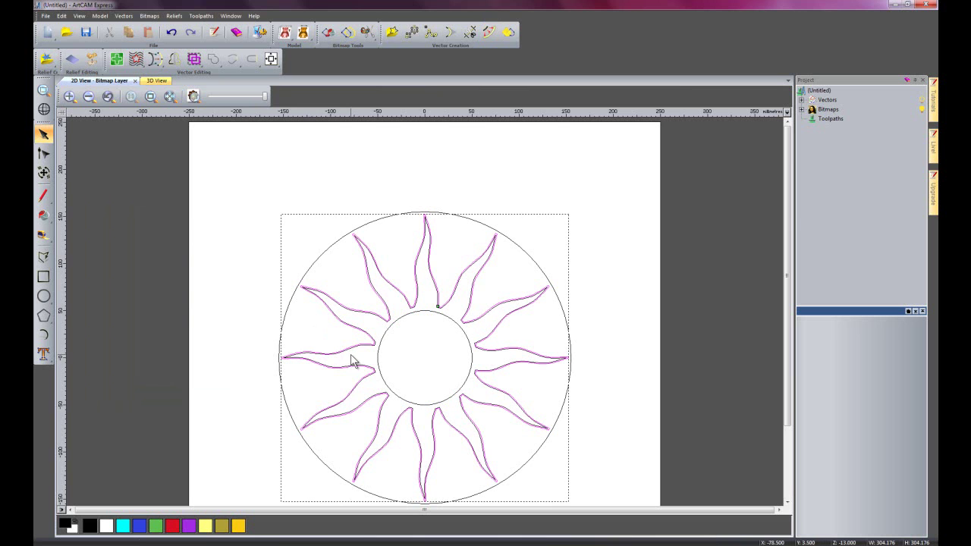
Offset the large outer circle outwards by 5 mm with sharp corners, keeping the original circle
scroll(352, 362, "up", 2)
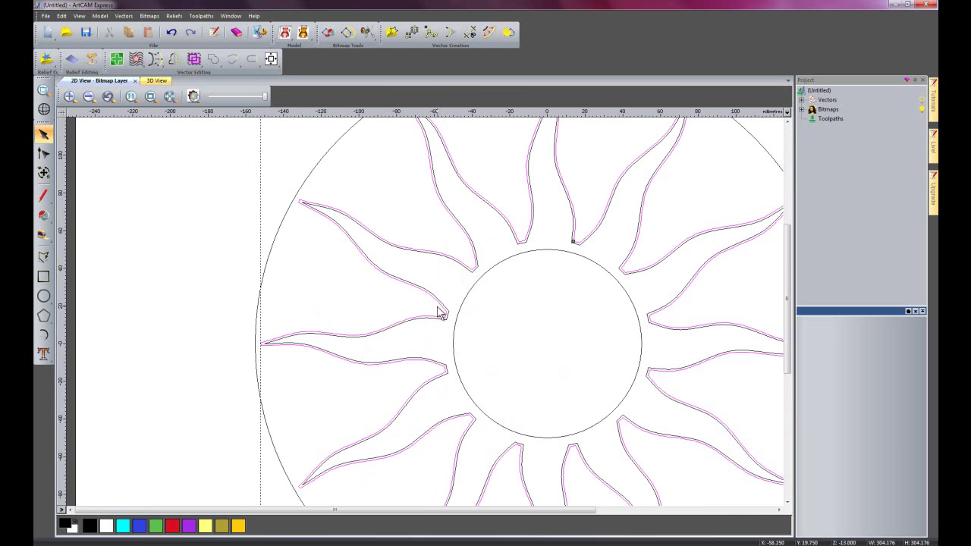
left_click(299, 232)
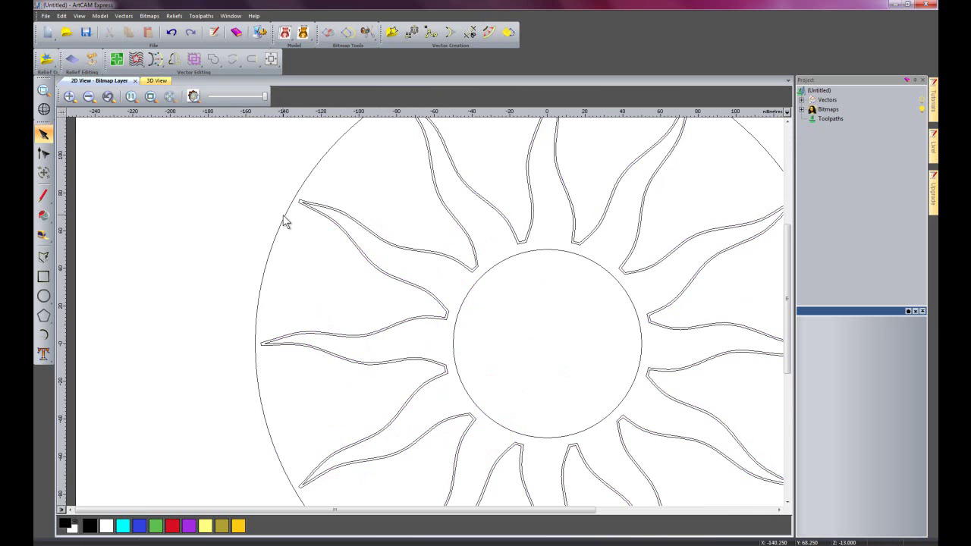
left_click(288, 220)
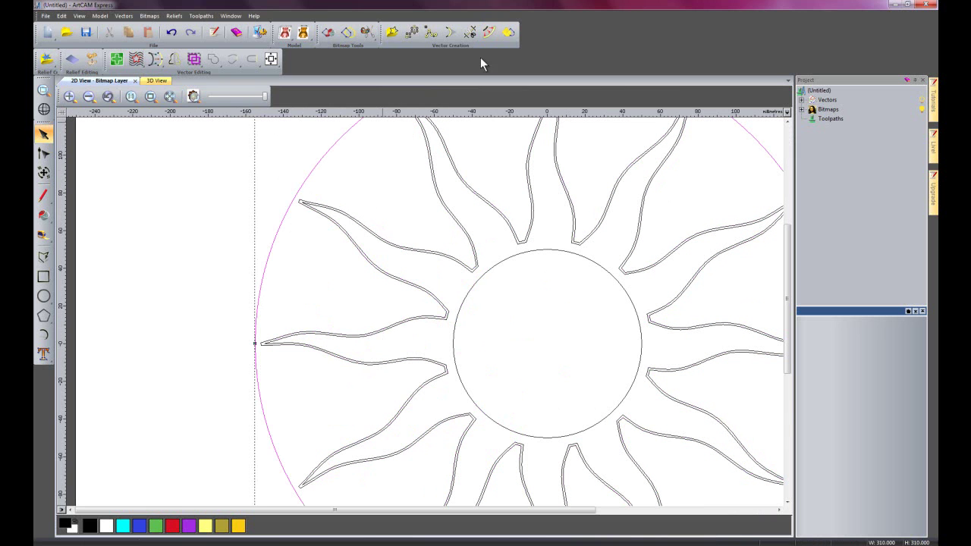
left_click(488, 33)
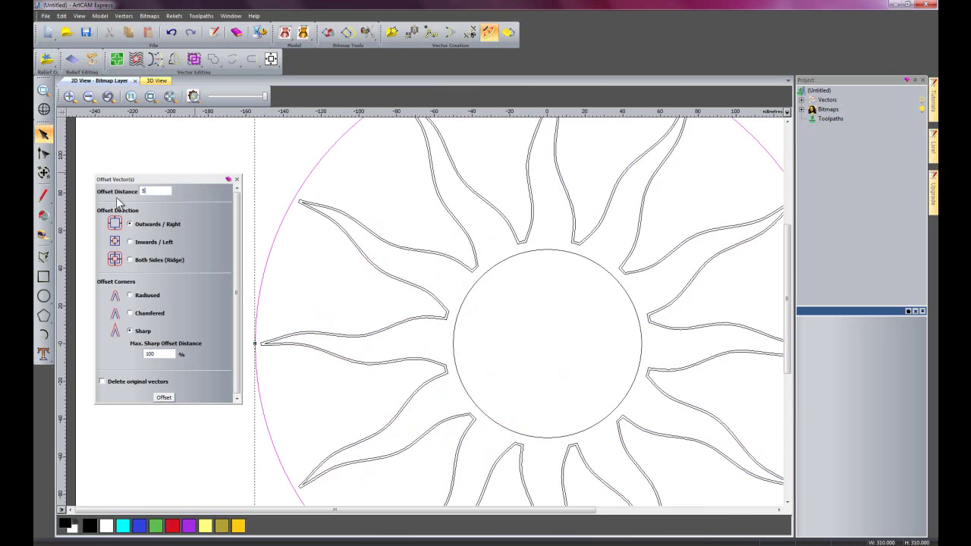
left_click(164, 398)
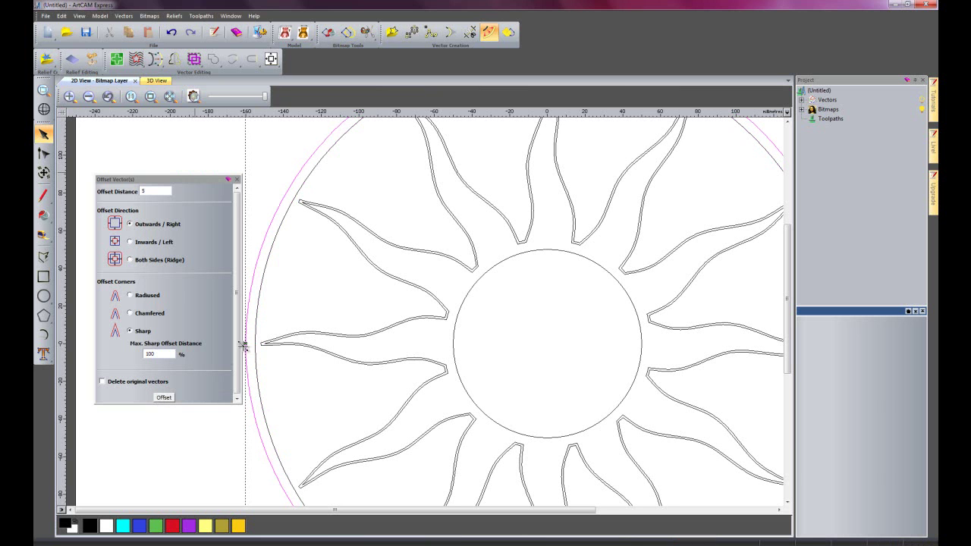
left_click(238, 180)
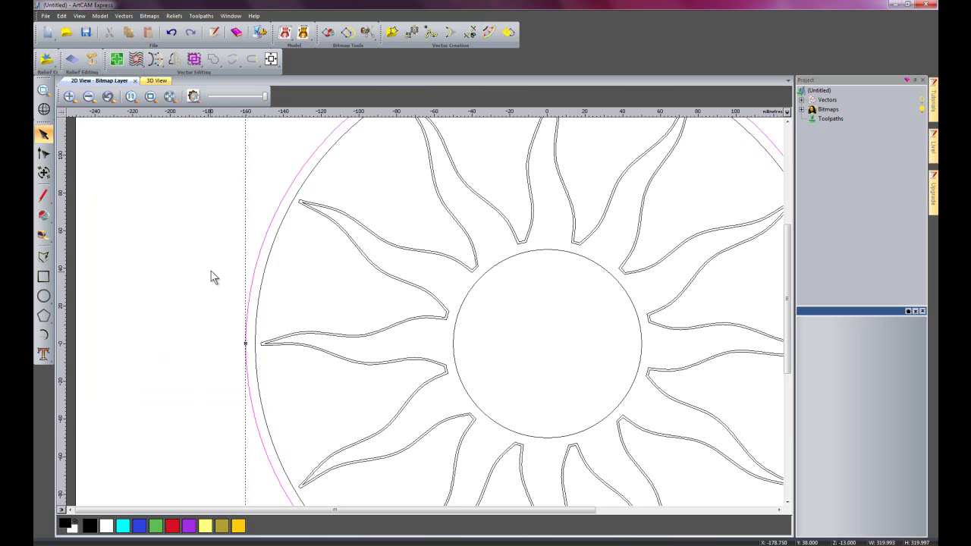
Start a new text with the font set to Times New Roman
scroll(212, 281, "down", 2)
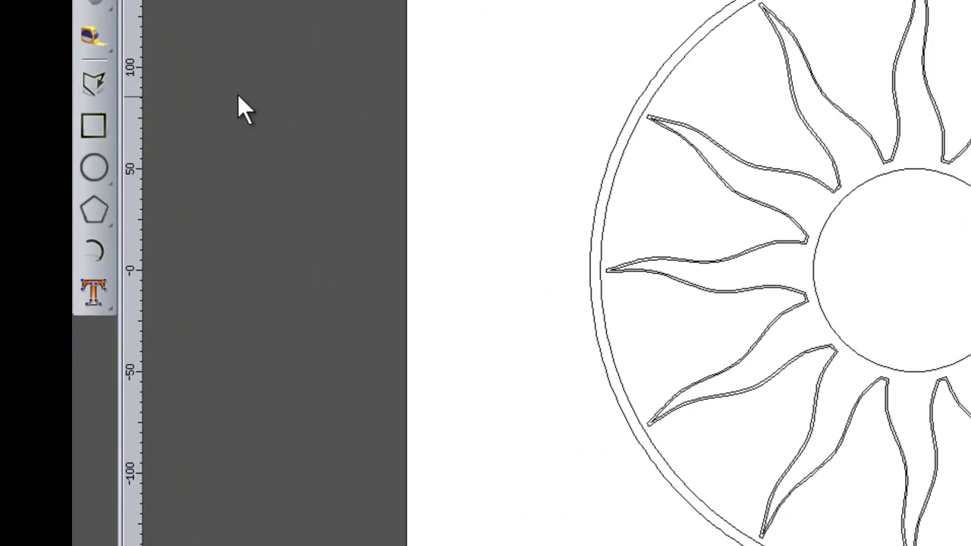
left_click(59, 334)
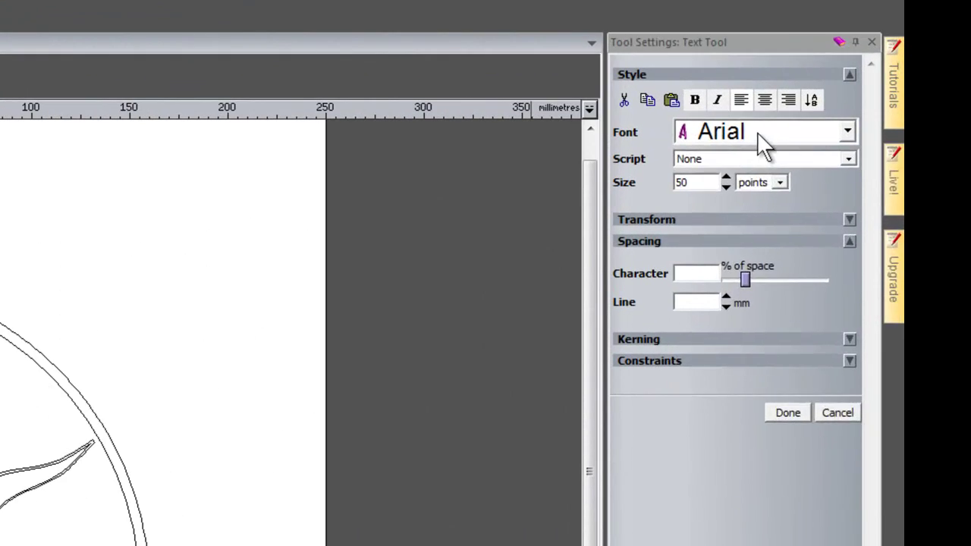
left_click(757, 132)
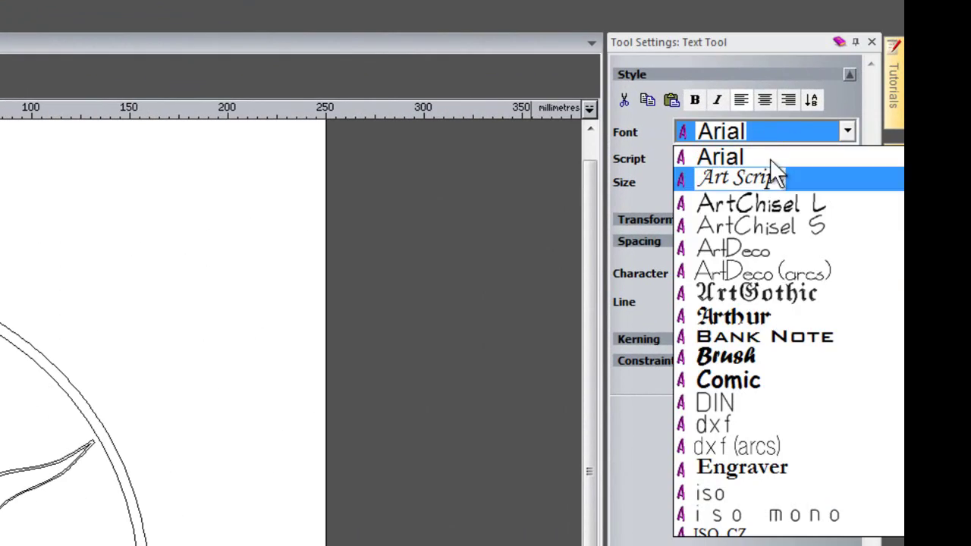
scroll(774, 394, "down", 4)
scroll(793, 436, "down", 1)
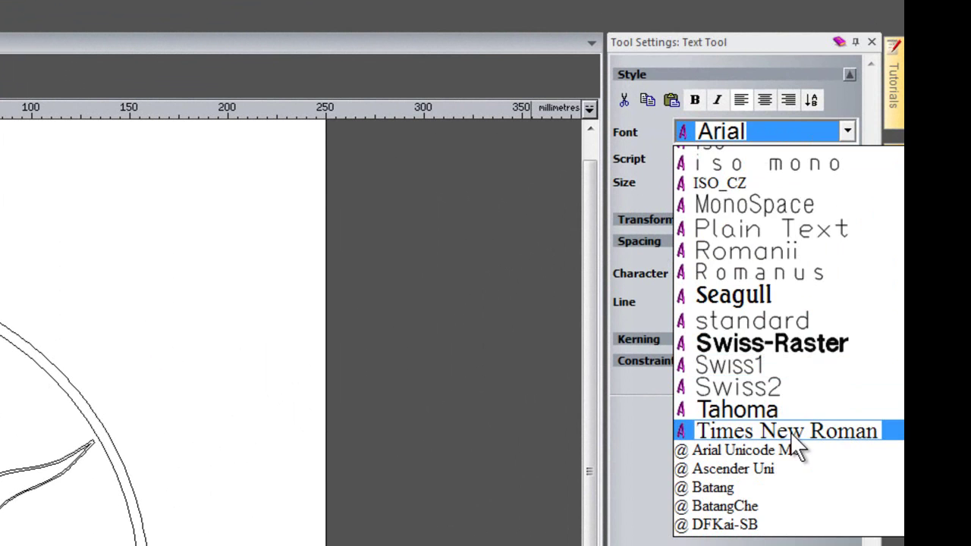
left_click(790, 432)
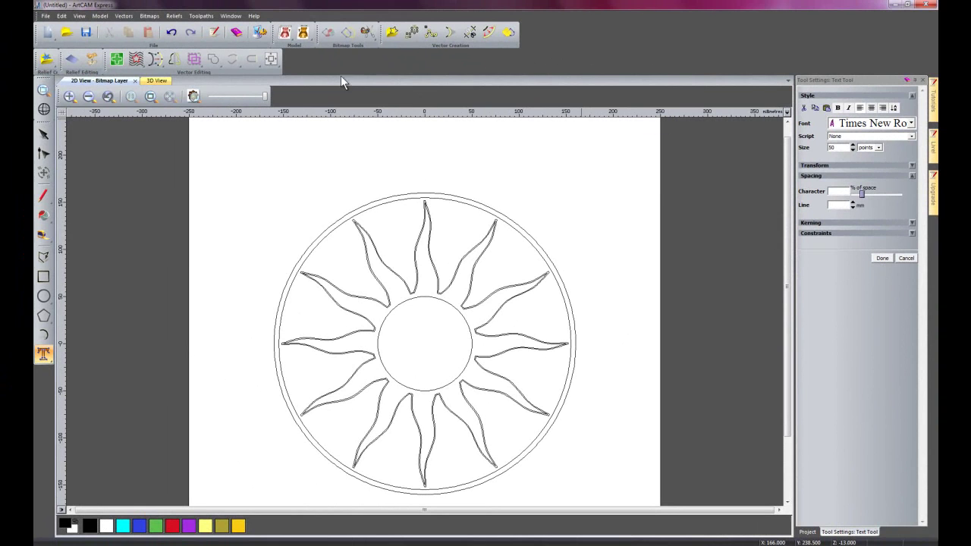
Write the Roman numerals "XII I II III IV V VI VII VIII IX X XI" as one line above the sun design
left_click(215, 144)
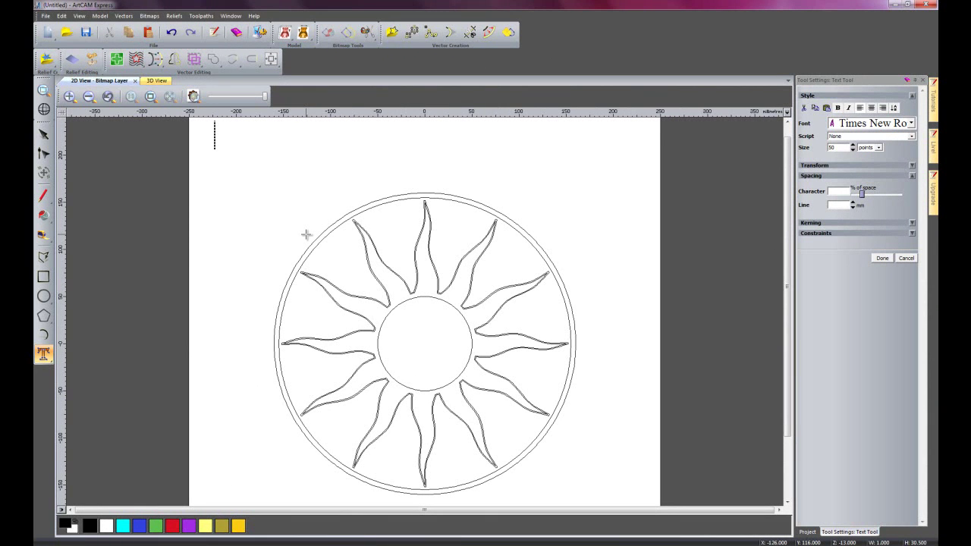
type("XII")
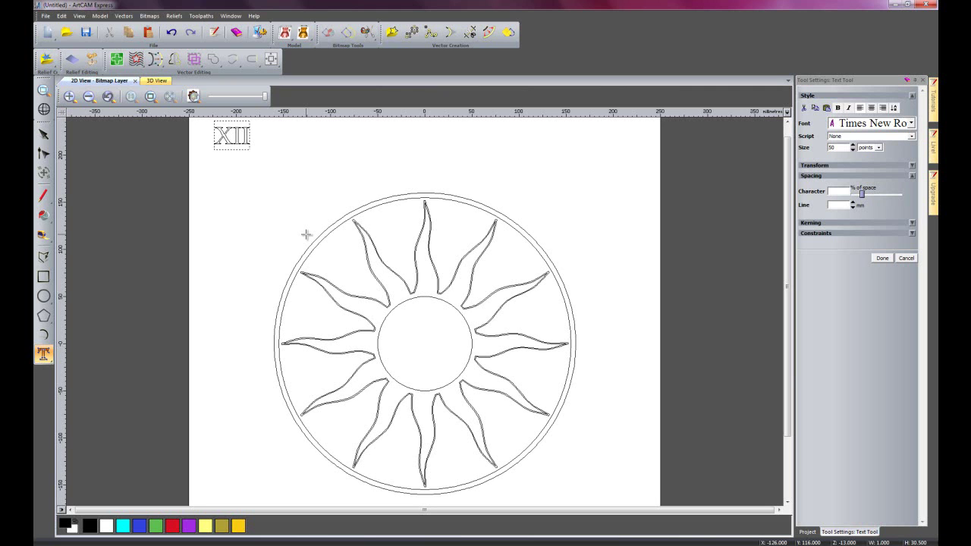
type(" I II II")
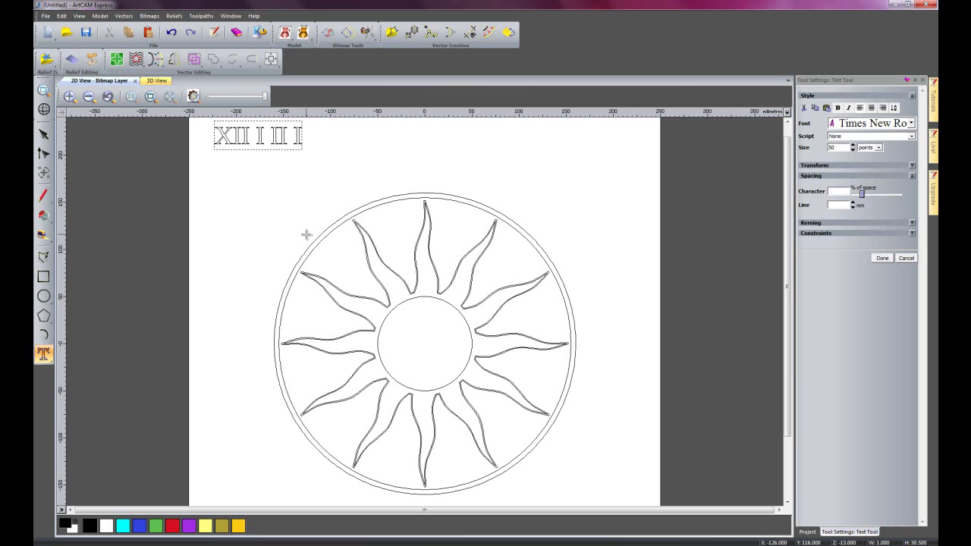
type("I")
type(" I")
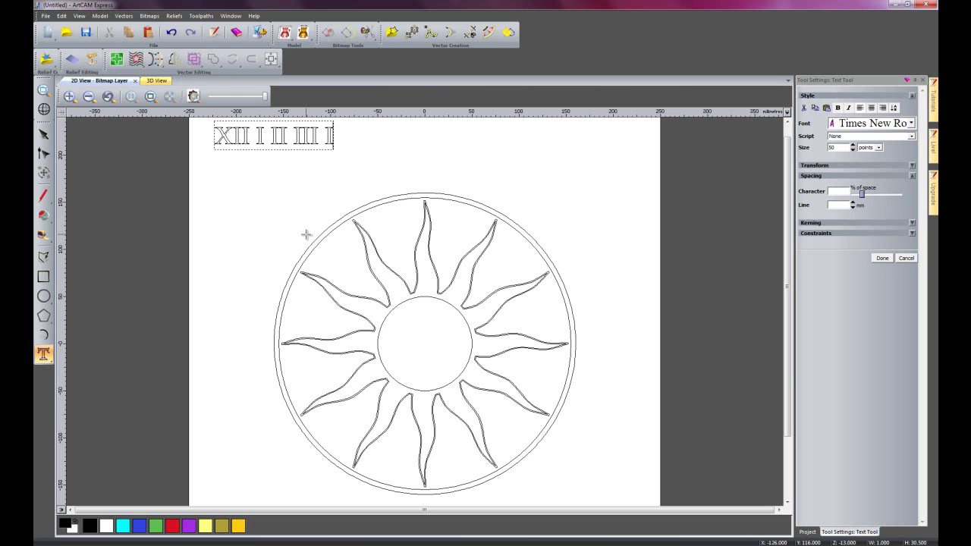
type("V V")
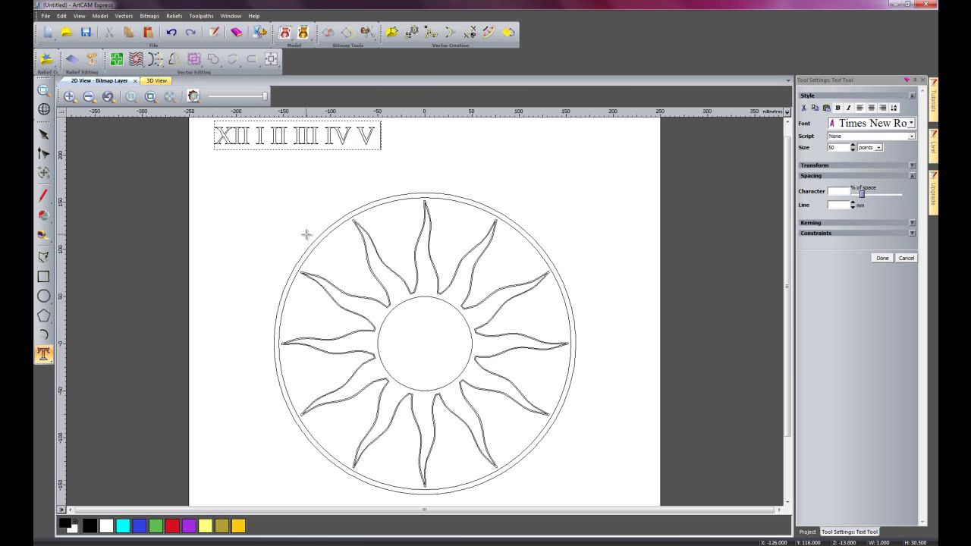
type(" VI VI")
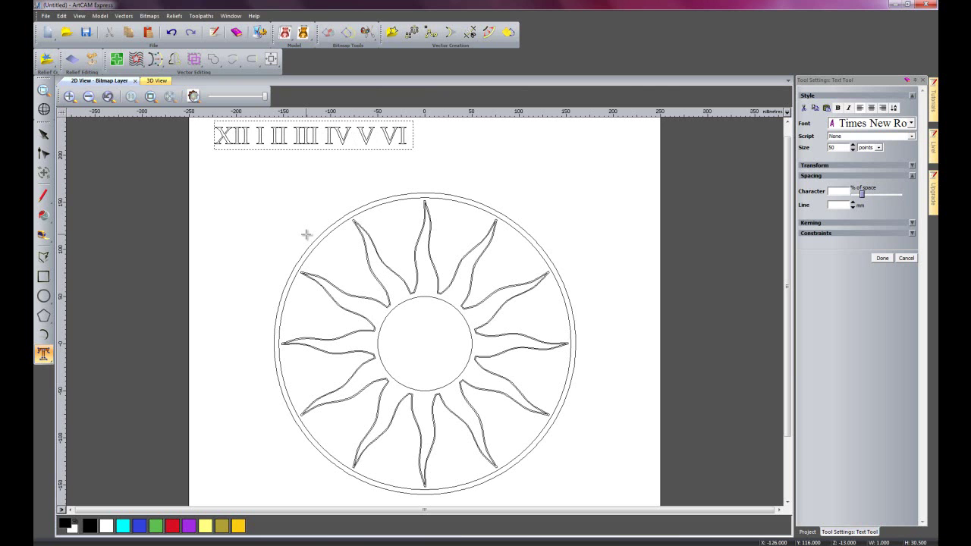
type(" VII VIII")
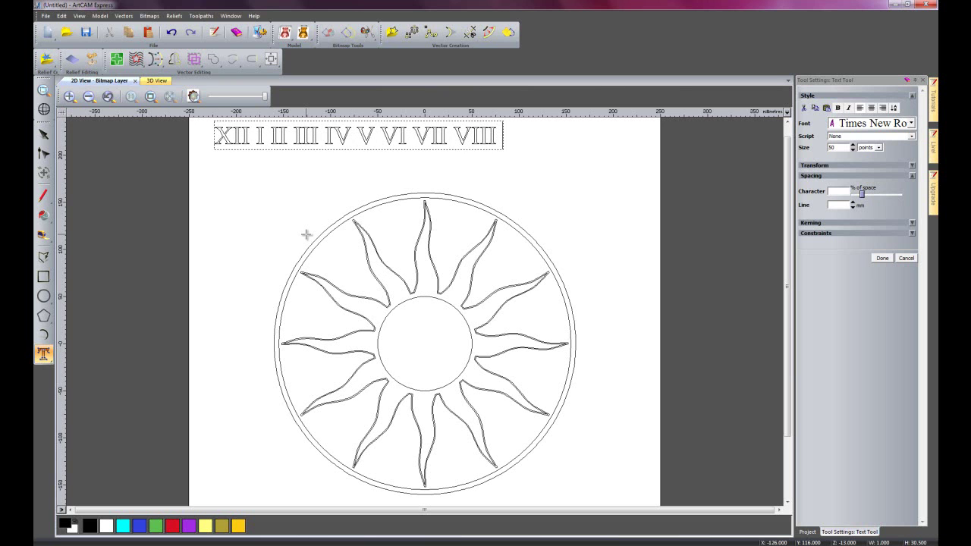
type(" IX X XI")
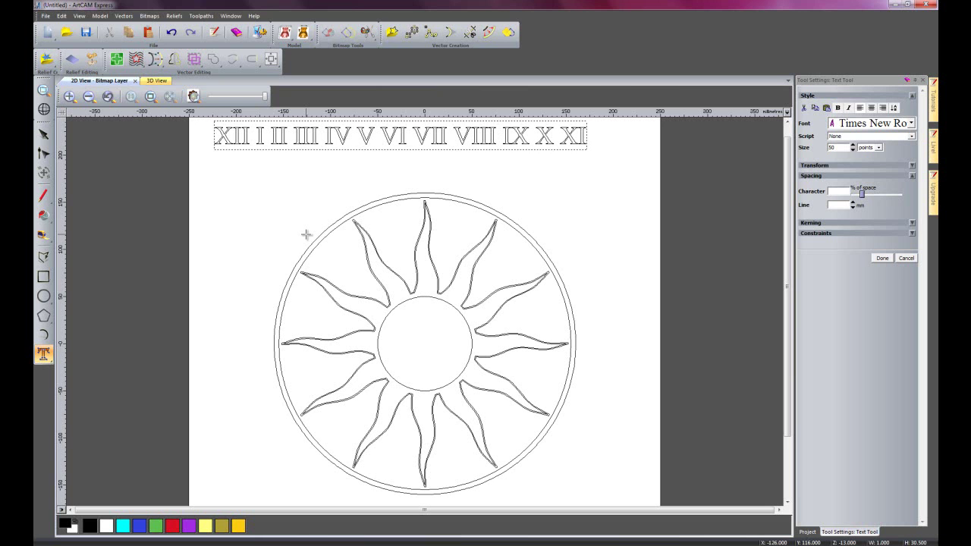
key("Escape")
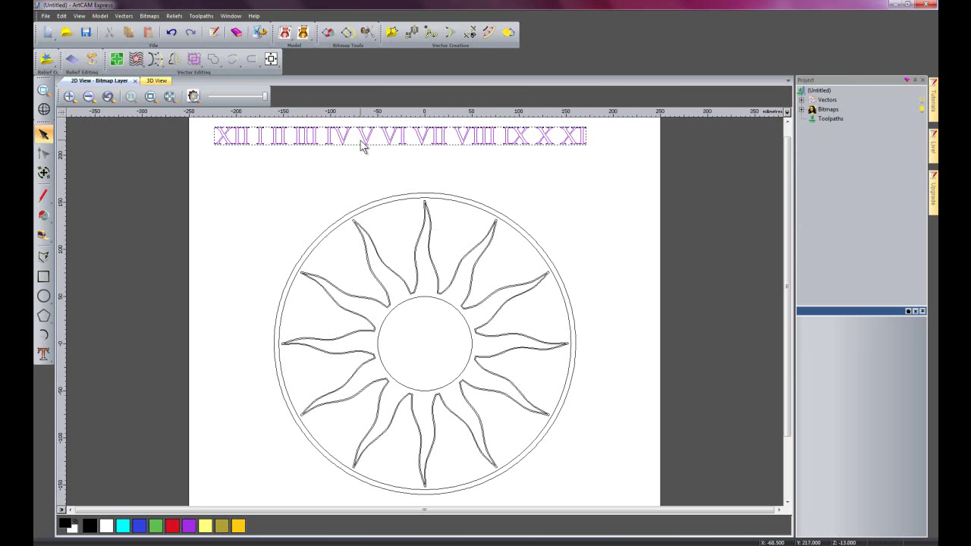
Wrap the line of Roman numerals onto the outermost circle as text on a curve, positioned above the line
left_click(384, 196, "shift")
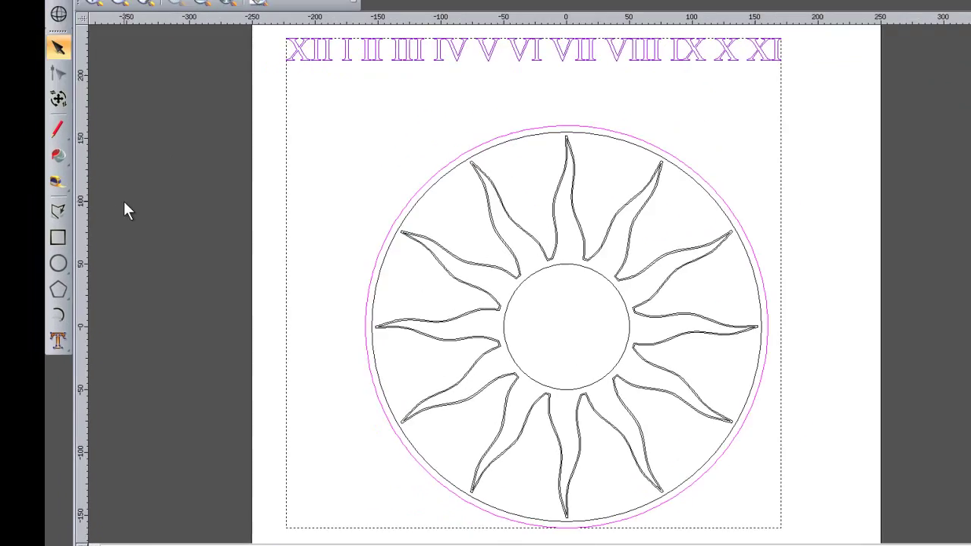
mouse_move(43, 353)
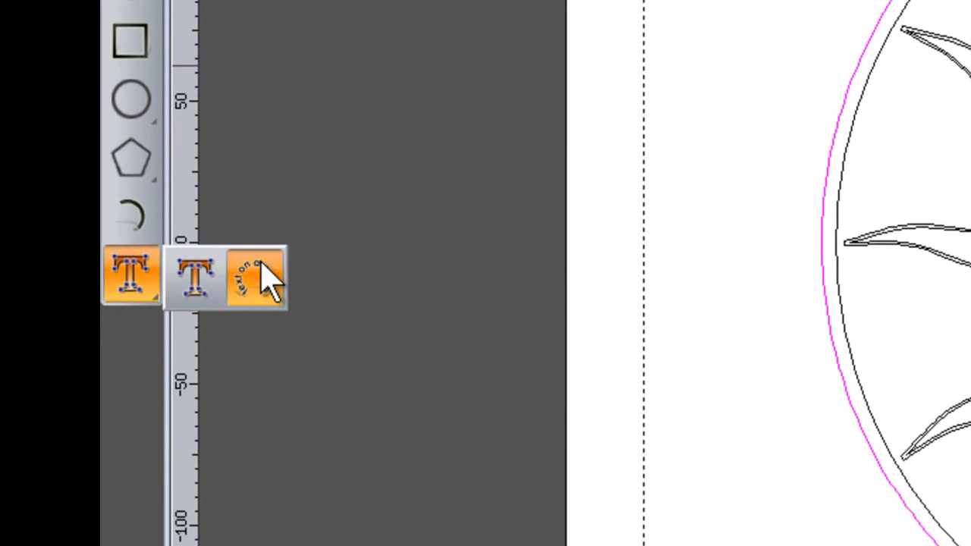
left_click(258, 276)
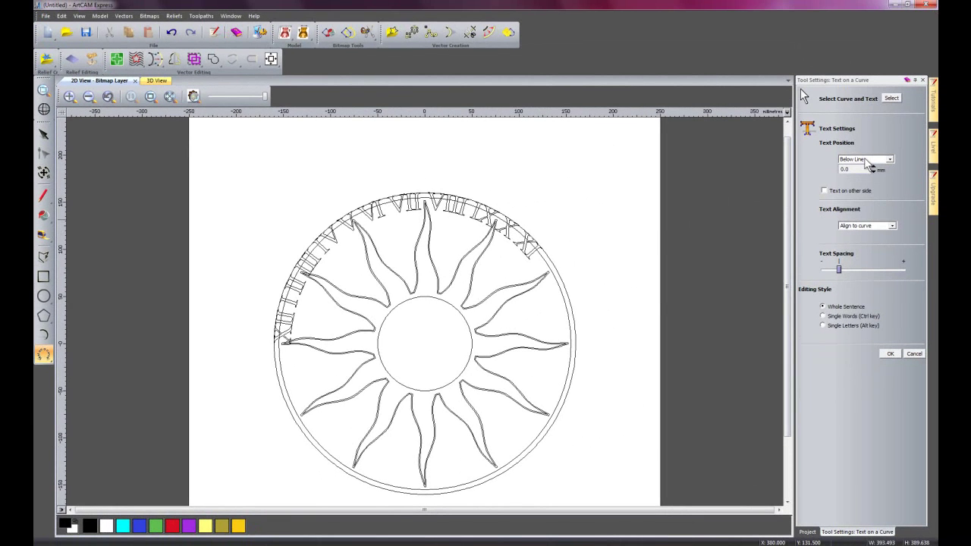
left_click(865, 160)
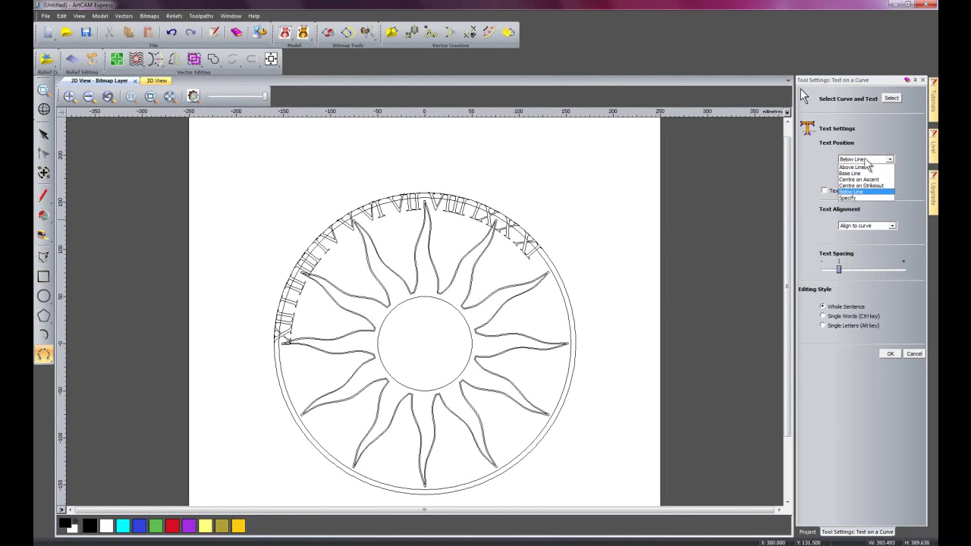
left_click(856, 166)
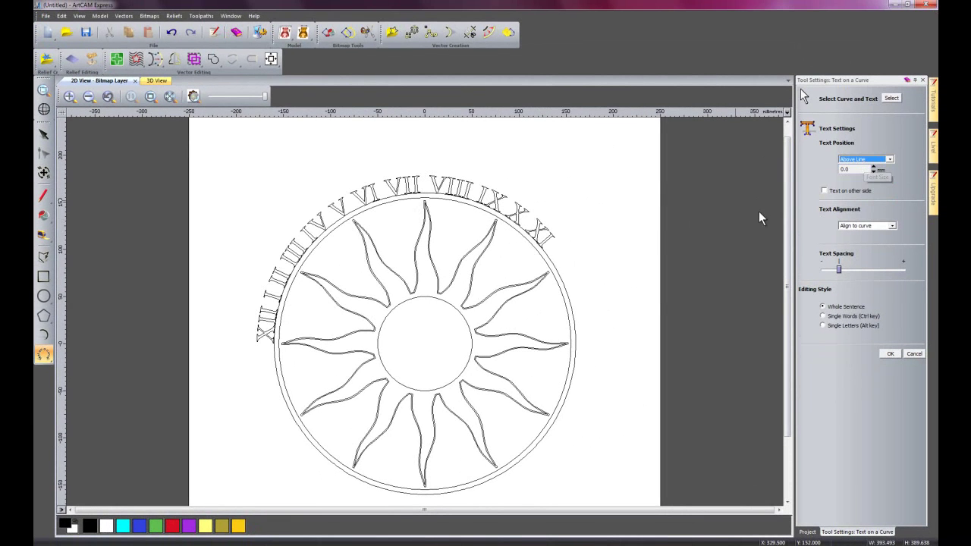
Specify a text position of 5 mm from the circle and slide the whole sentence until XII is centred above the topmost ray
left_click(855, 168)
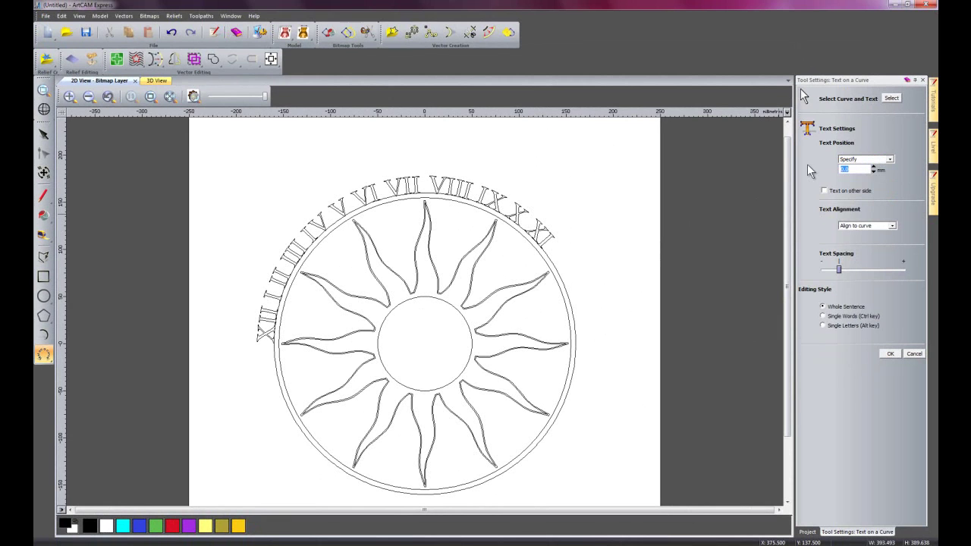
type("5")
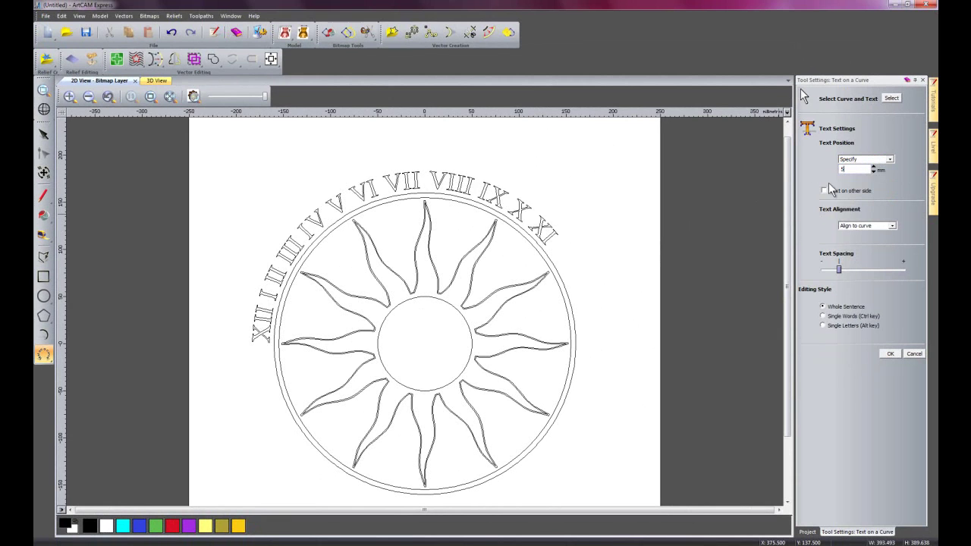
mouse_move(261, 320)
left_mouse_down()
mouse_move(288, 238)
mouse_move(386, 167)
mouse_move(432, 165)
mouse_move(430, 174)
left_mouse_up()
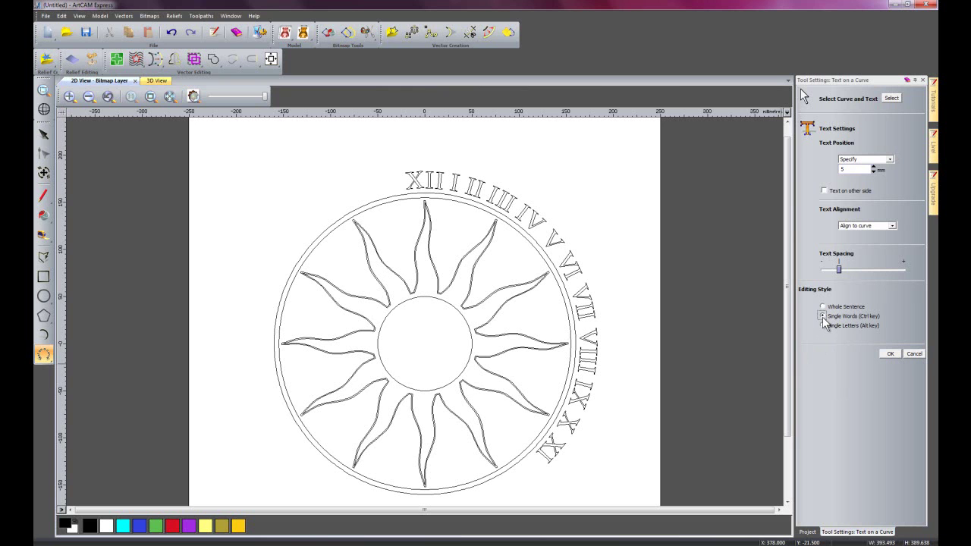
Switch to single-word editing and move XI, X, IX, VIII and VII along the circle to their matching rays on the clock face
left_click_drag(567, 452, 327, 193)
left_click_drag(569, 422, 275, 257)
left_click_drag(584, 396, 260, 337)
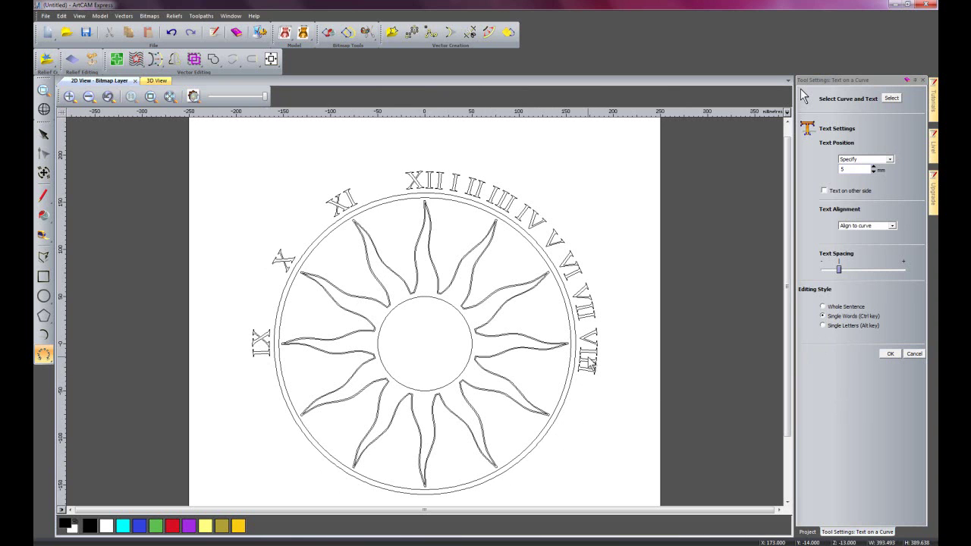
left_click_drag(588, 358, 324, 396)
left_click_drag(323, 396, 330, 405)
left_click_drag(592, 312, 355, 455)
Move VI, V, IV, III, II and I along the circle to their matching rays and accept the curved text
left_click_drag(573, 266, 422, 490)
left_click_drag(560, 240, 508, 488)
left_click_drag(531, 218, 570, 428)
left_click_drag(504, 195, 609, 352)
left_click_drag(474, 185, 568, 263)
left_click_drag(454, 183, 507, 199)
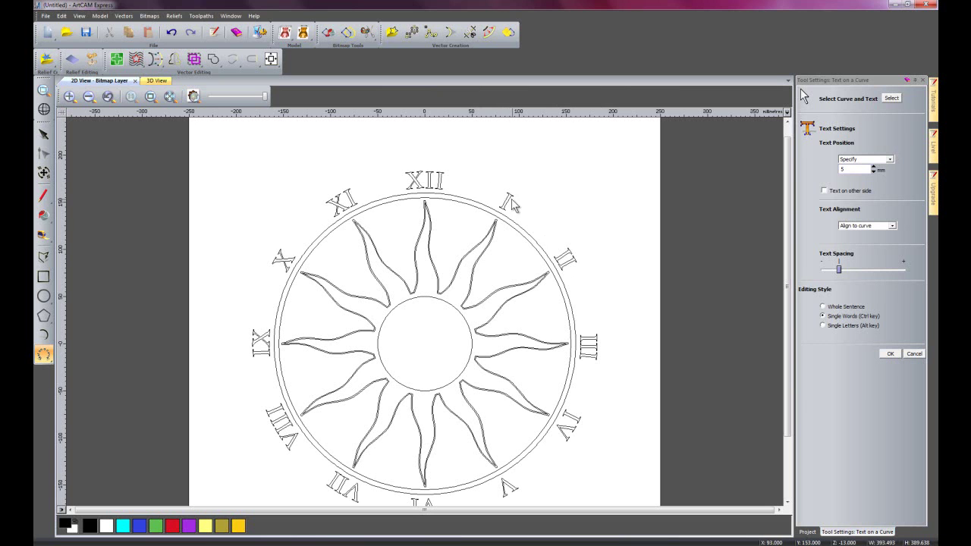
left_click(892, 354)
left_click(623, 300)
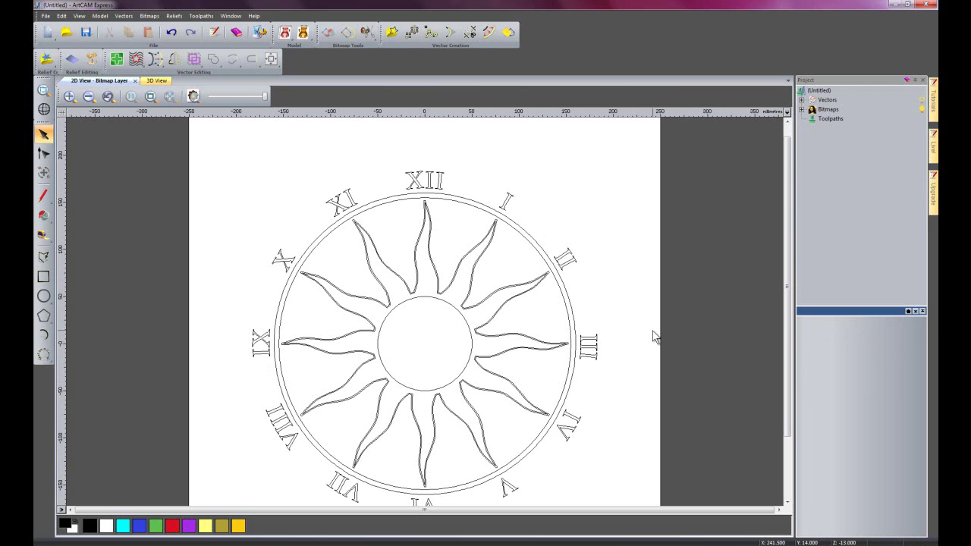
Offset the outermost circle outwards by 30 mm with sharp corners, keeping the original, to enclose the numerals
left_click(316, 240)
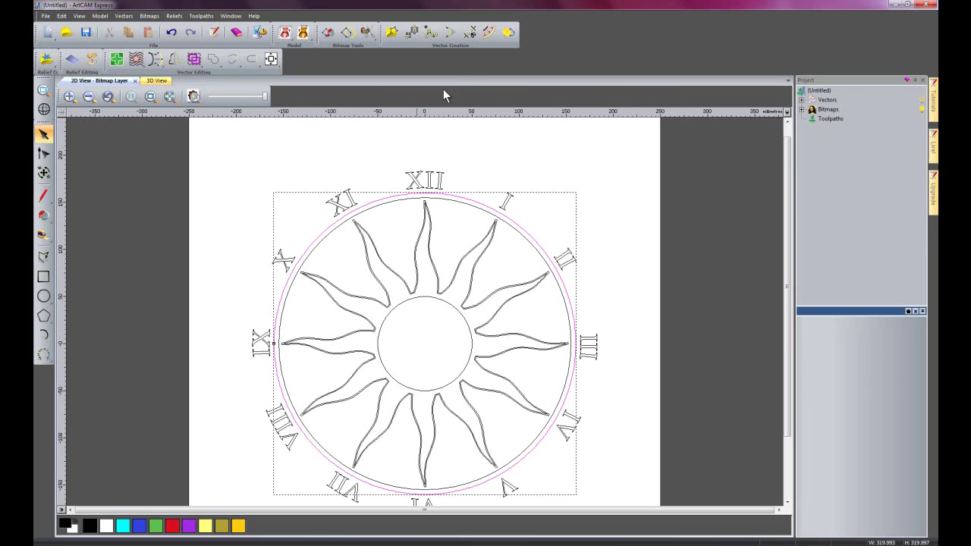
left_click(486, 33)
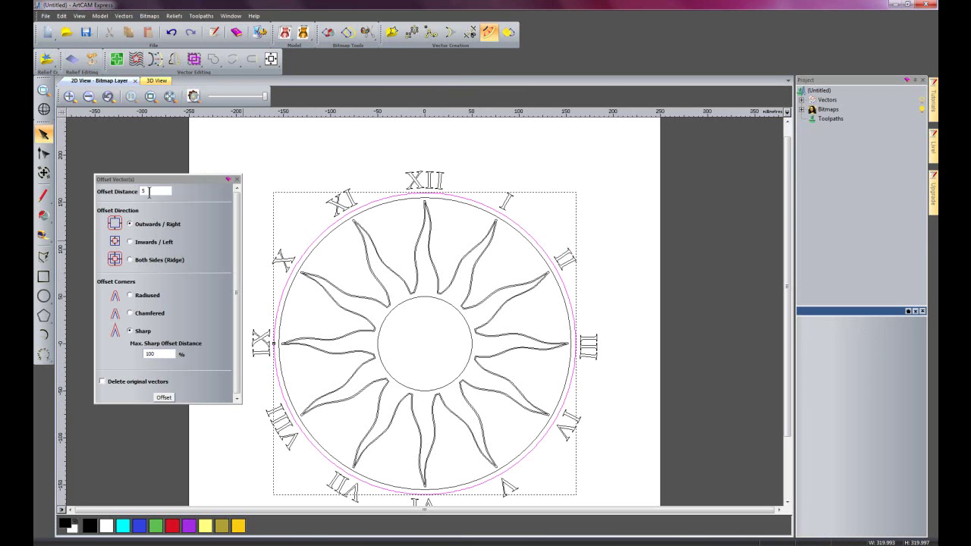
type("30")
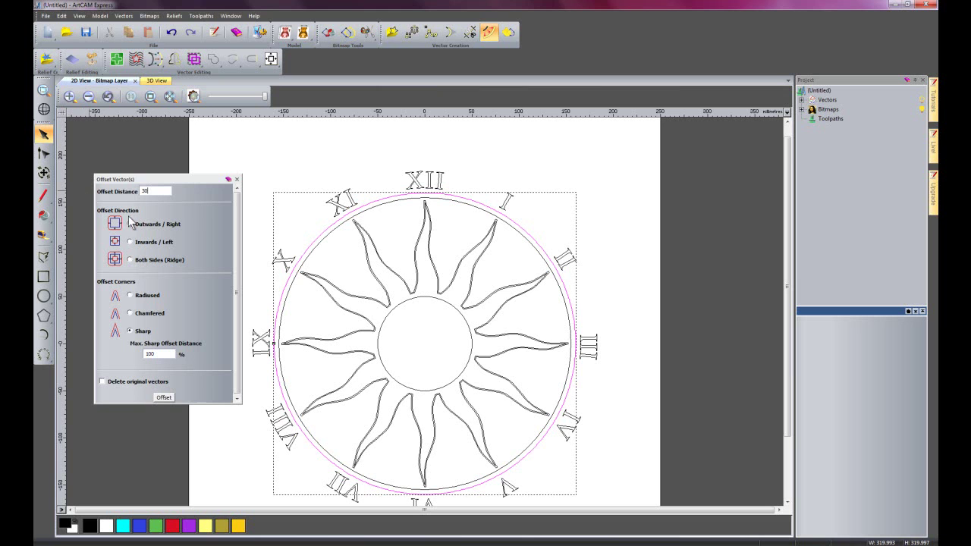
left_click(161, 397)
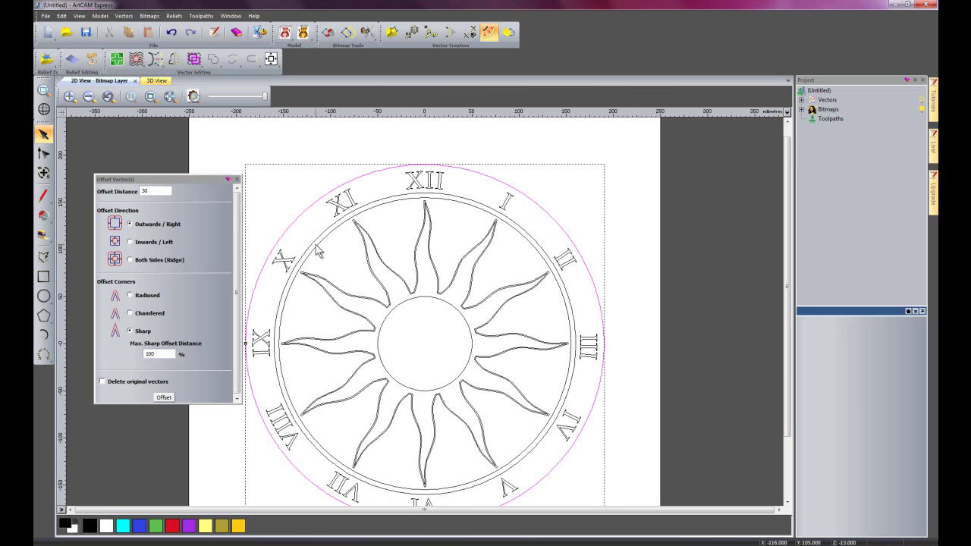
left_click(237, 179)
left_click(223, 225)
Expand the vector and bitmap layers in the project, and select all vectors except the outer offset outline of the sun
left_click(801, 99)
left_click(801, 118)
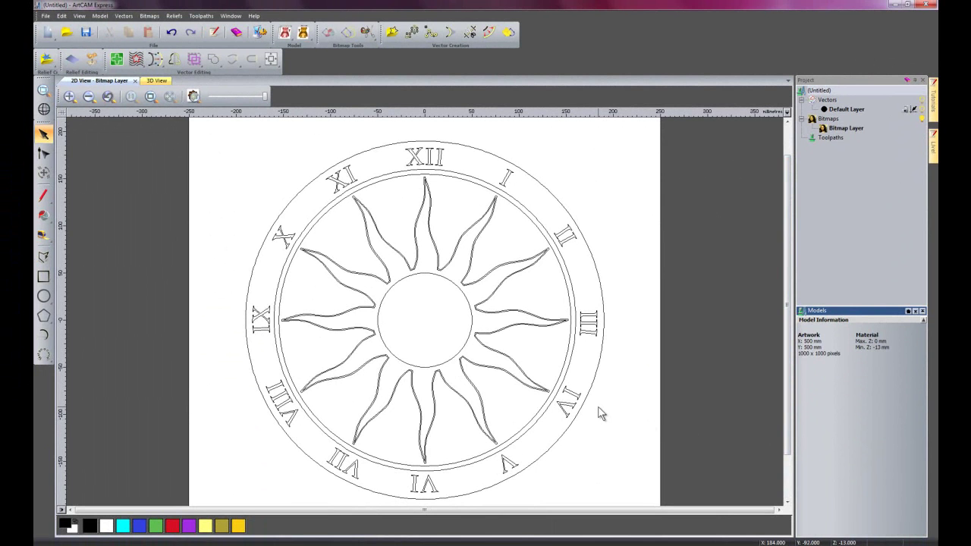
key("ctrl+a")
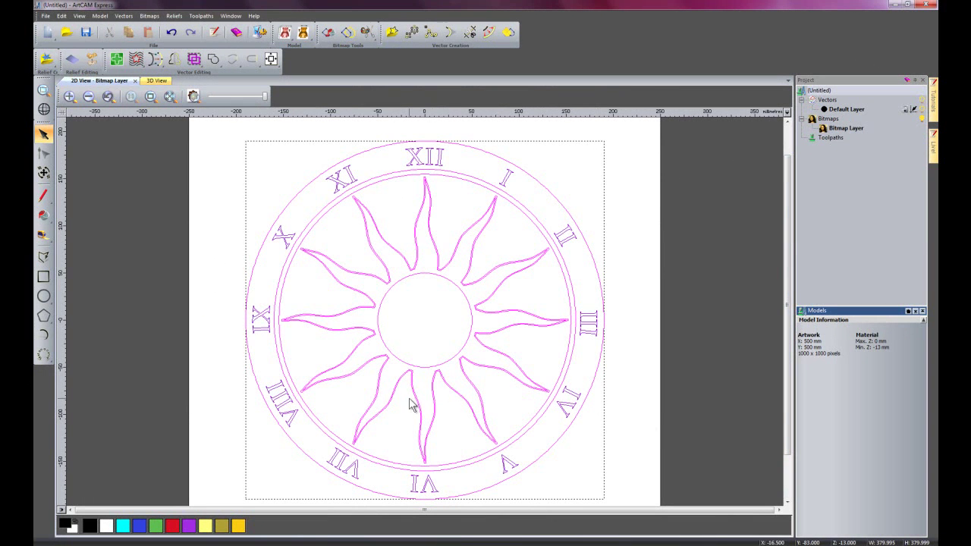
scroll(425, 403, "up", 3)
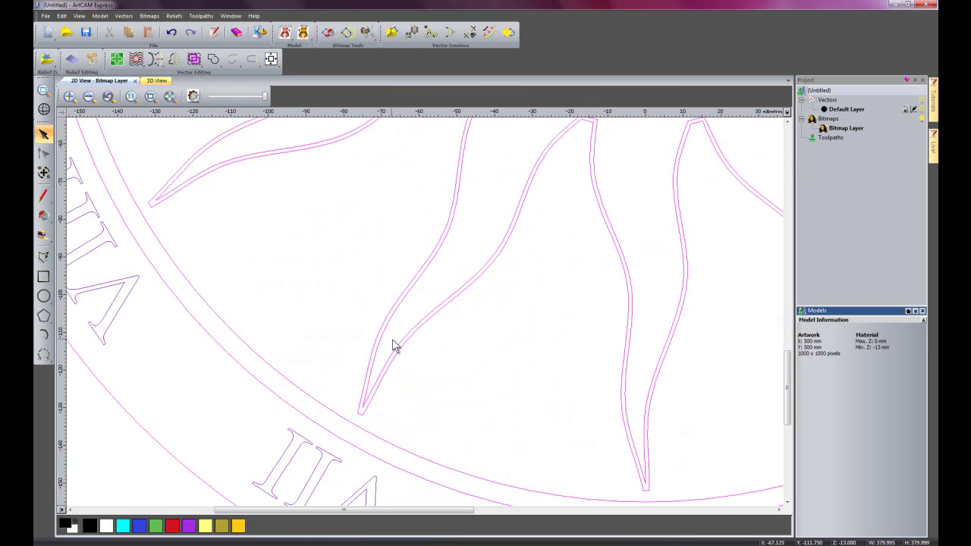
left_click(371, 351, "shift")
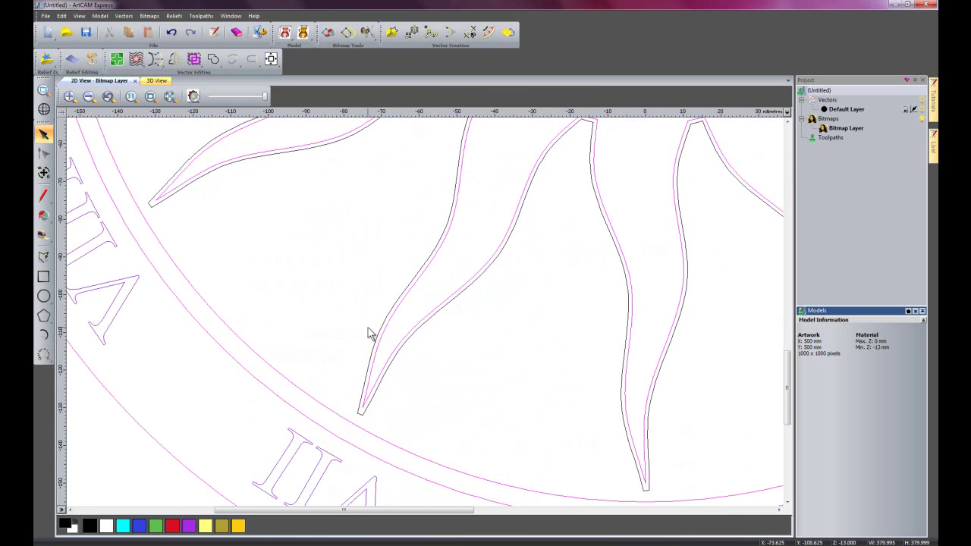
scroll(368, 311, "down", 2)
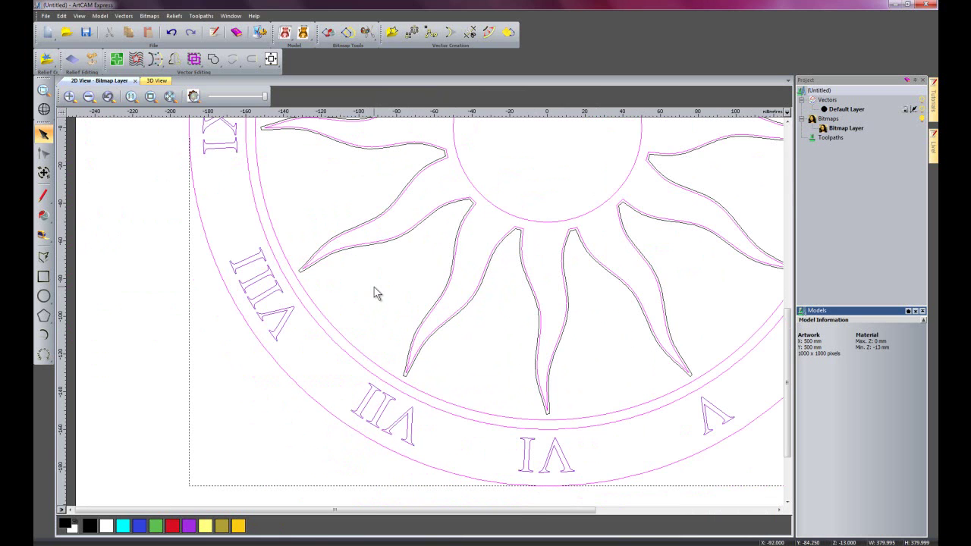
scroll(378, 302, "down", 4)
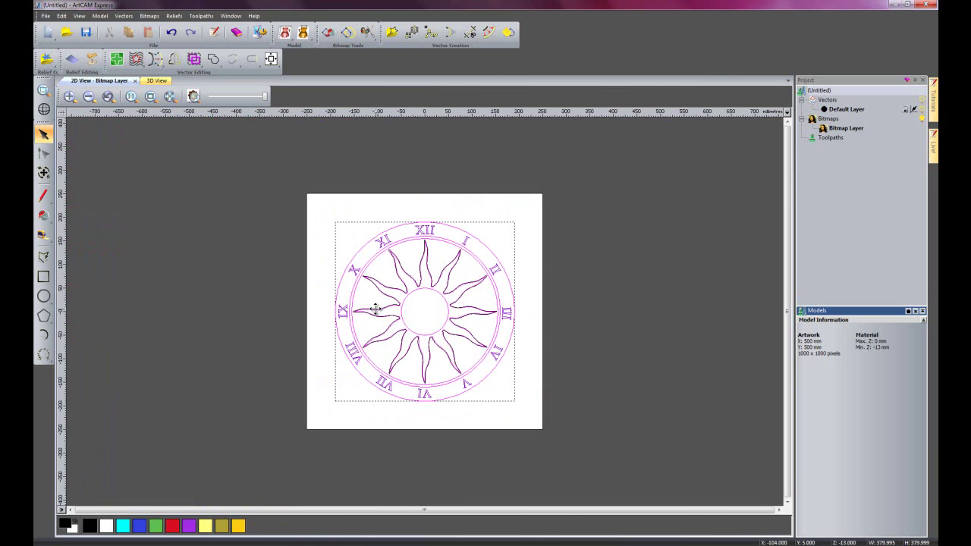
Move the selected clock face vectors to a new vector layer
right_click(375, 308)
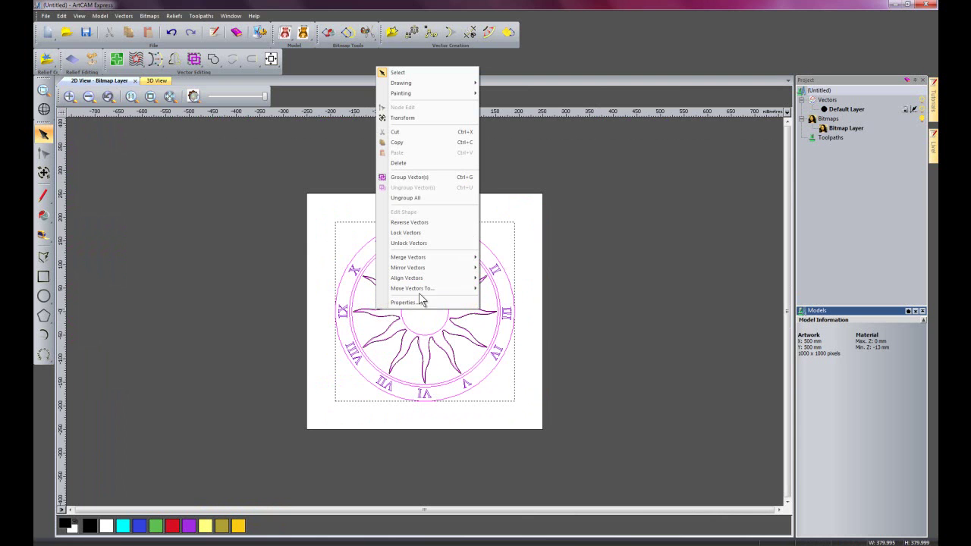
mouse_move(427, 288)
left_click(499, 297)
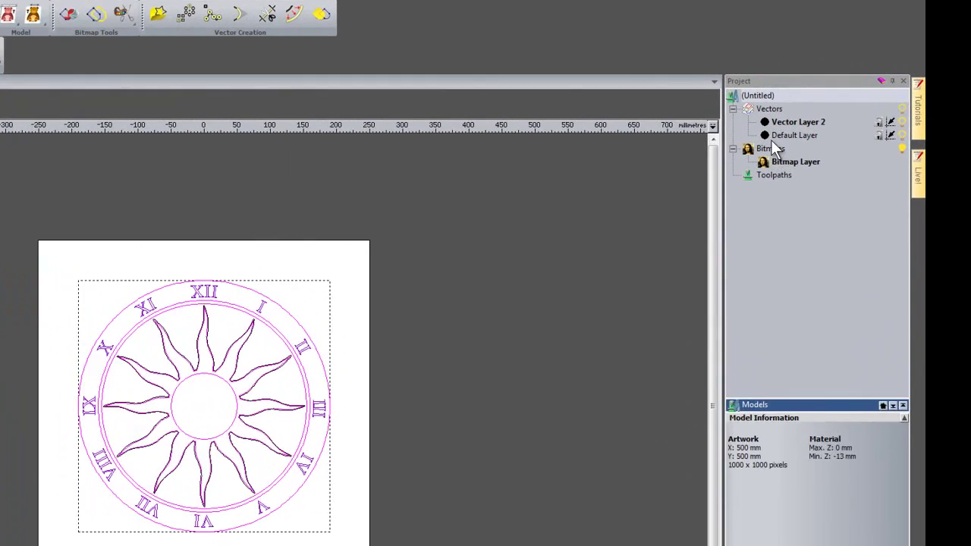
Rename the new vector layer SUN and hide it
right_click(782, 123)
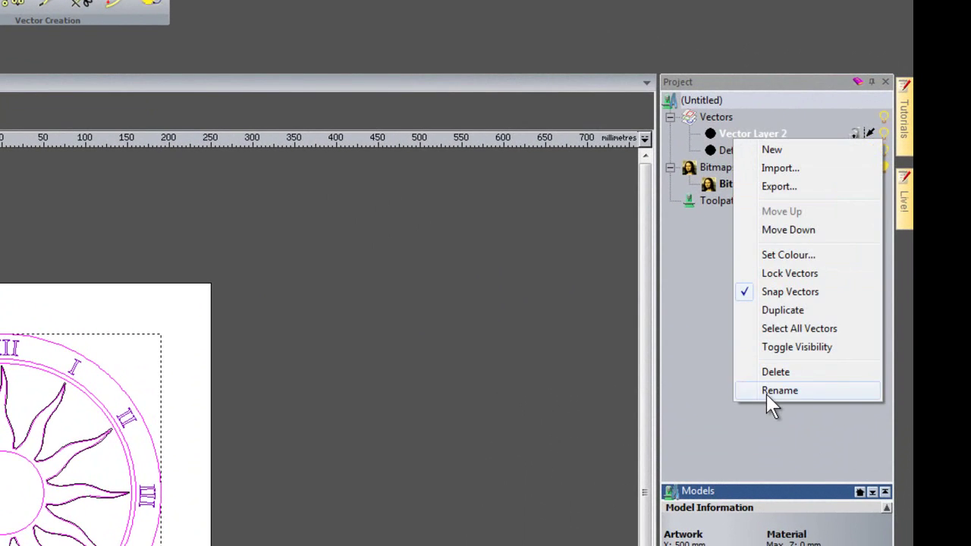
left_click(809, 329)
type("SUN")
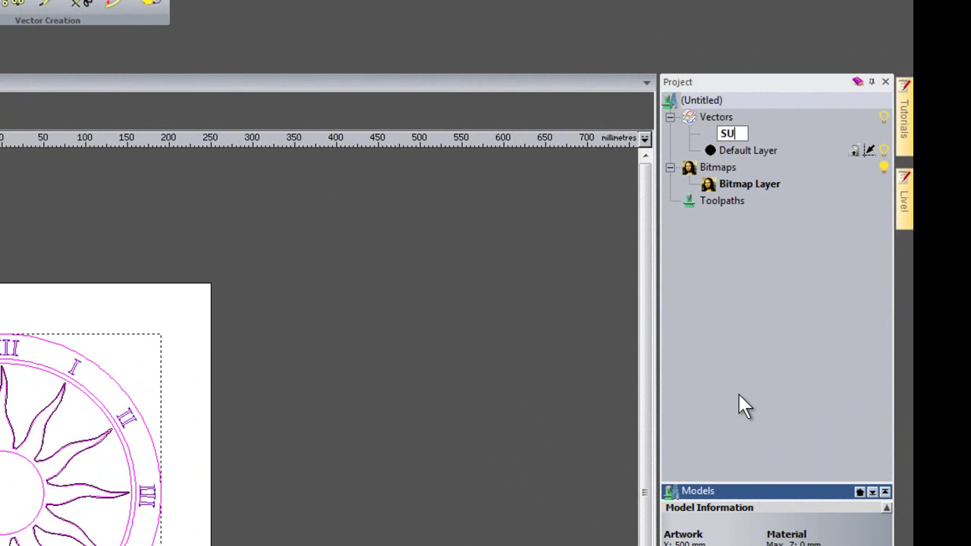
key("Return")
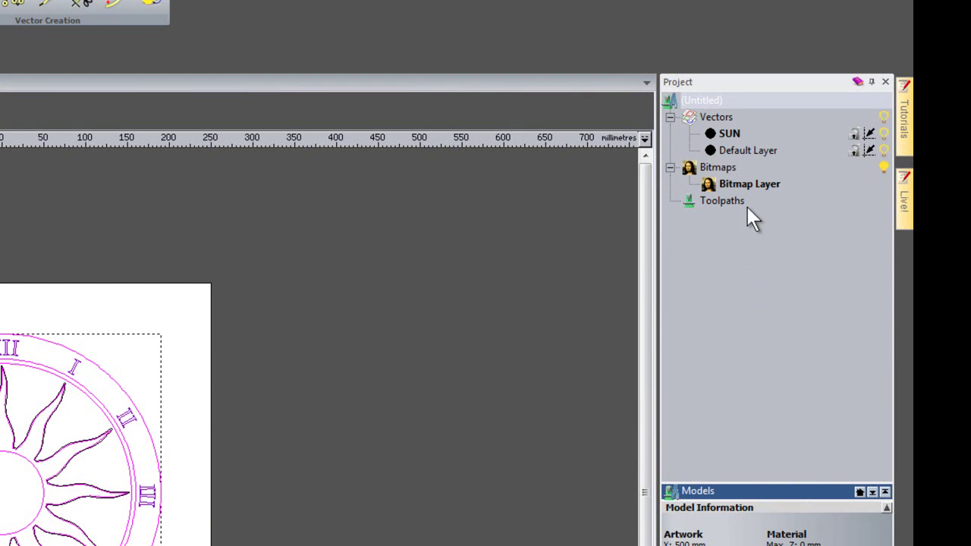
left_click(883, 133)
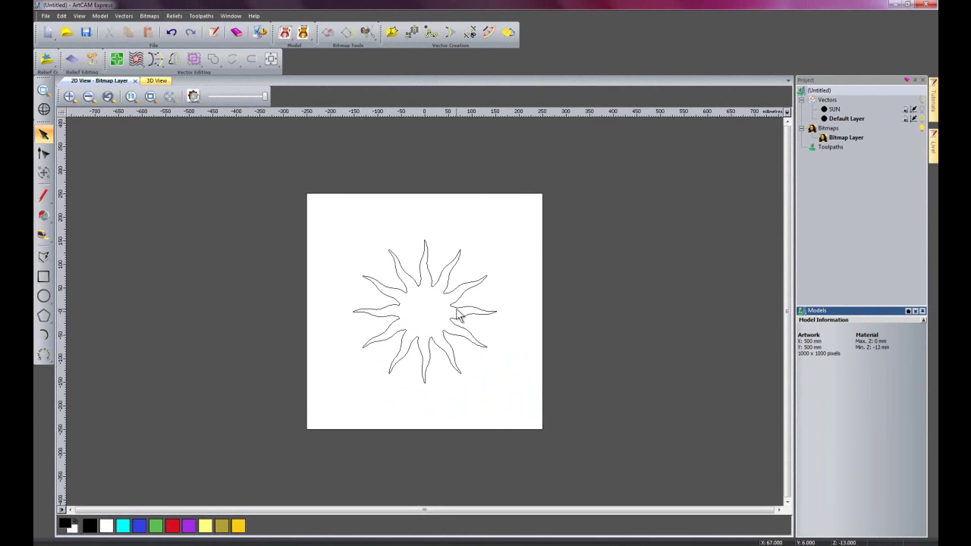
Import floral_swirls.jpg from the desktop's 2011 express videos folder as a bitmap layer without scaling
scroll(456, 308, "up", 2)
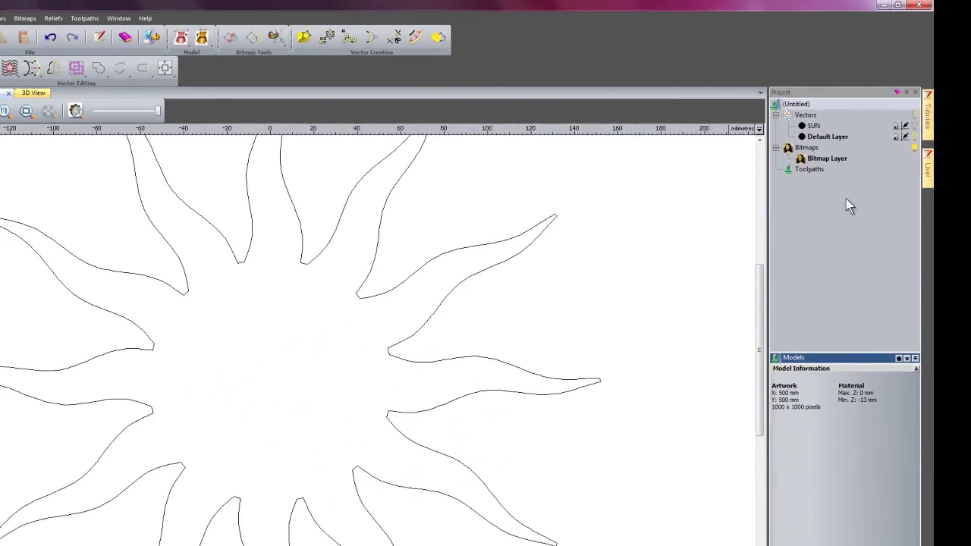
right_click(776, 209)
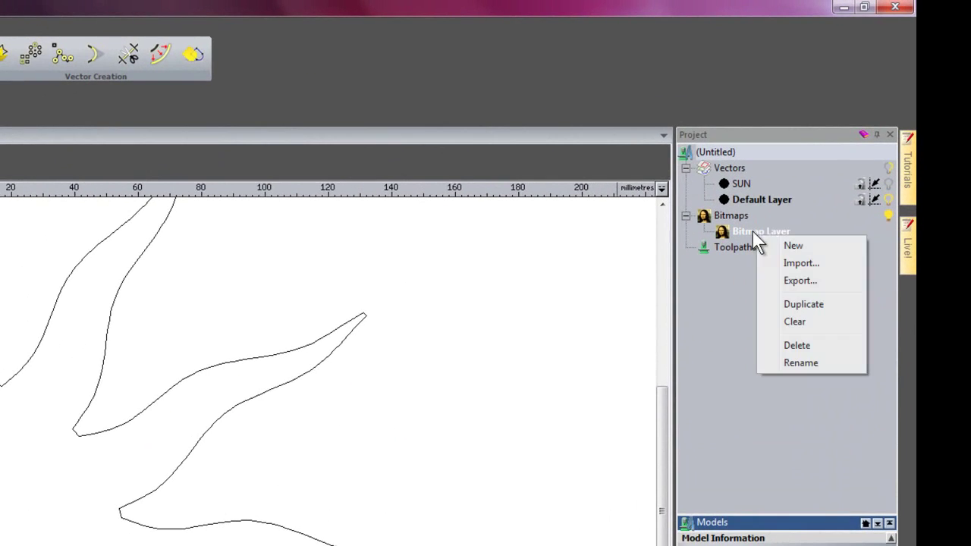
left_click(804, 263)
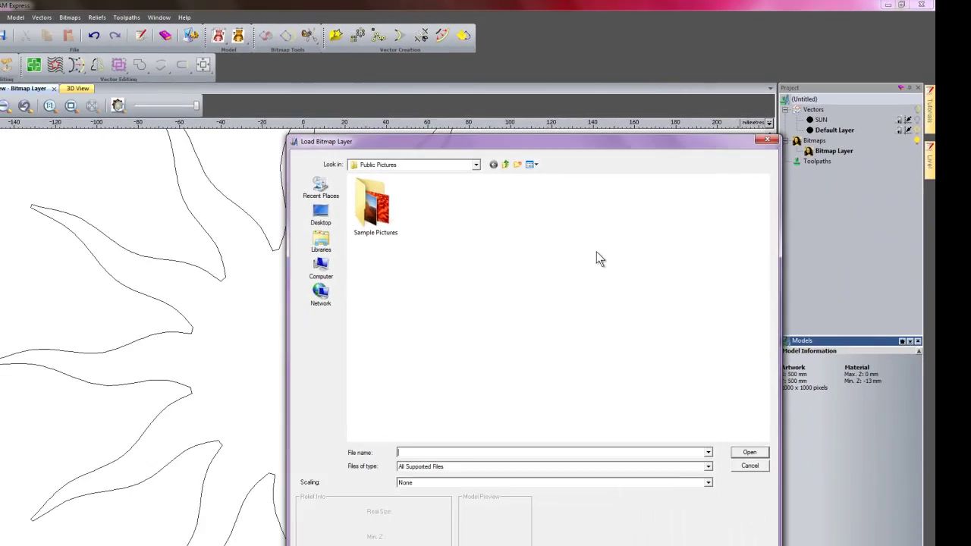
left_click(378, 196)
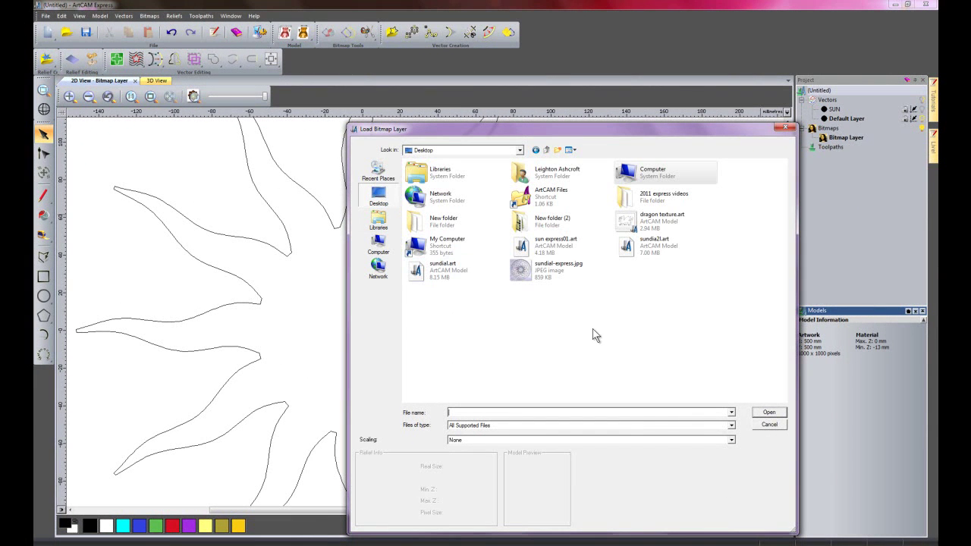
double_click(650, 197)
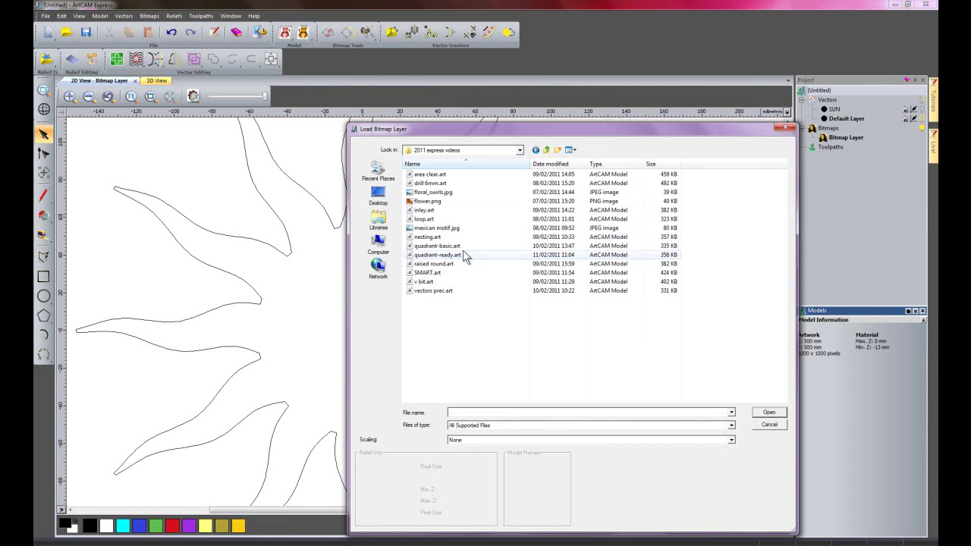
left_click(431, 194)
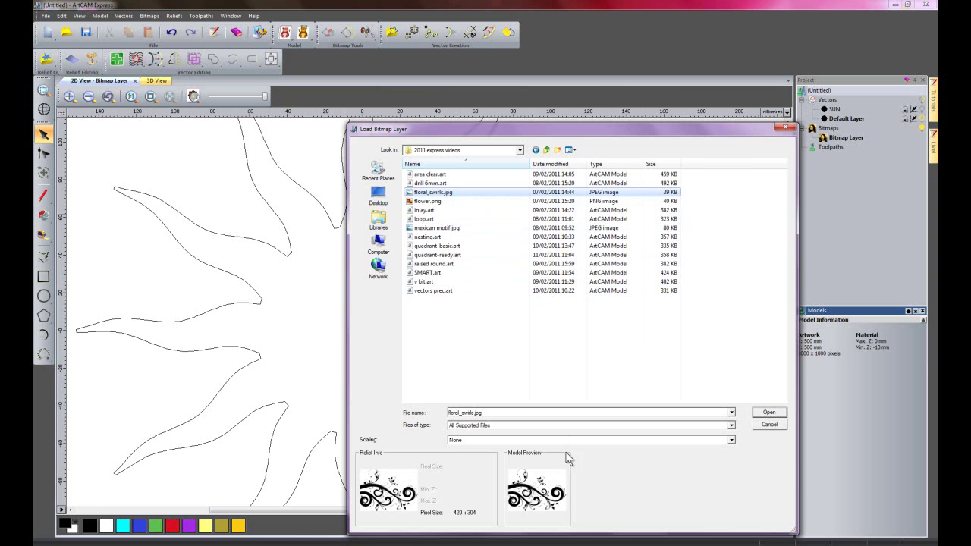
left_click(771, 413)
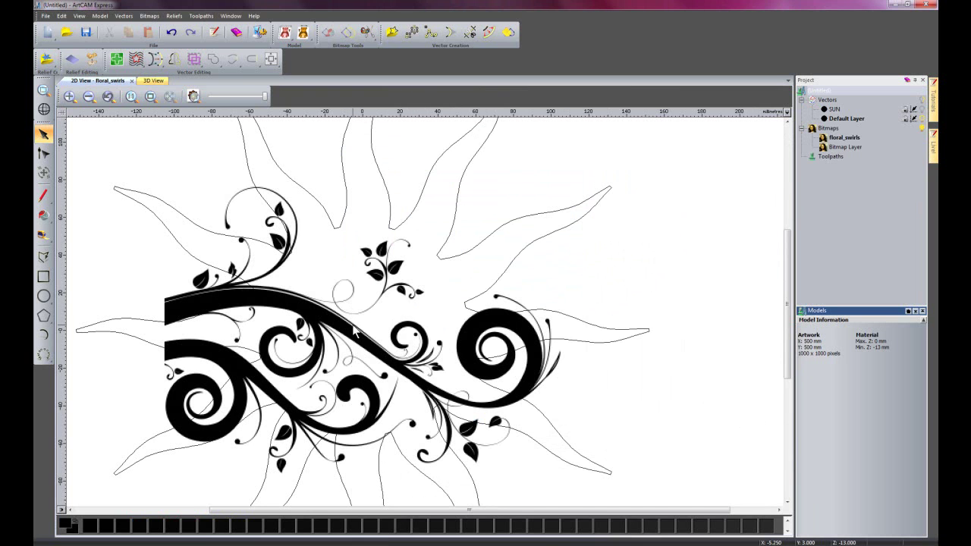
Start a bitmap-to-vector conversion of the floral swirls and reduce the image to a maximum of 10 colours
scroll(352, 345, "up", 2)
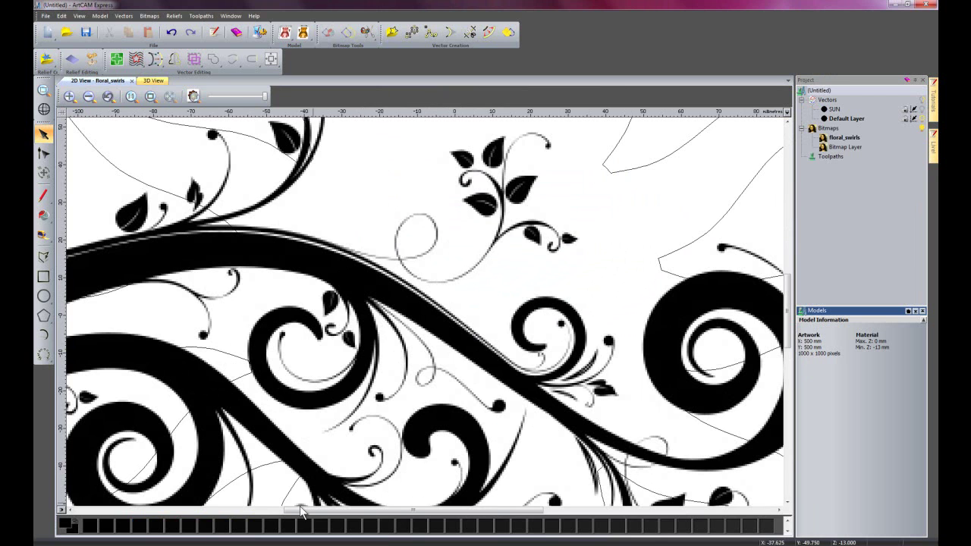
left_click(508, 32)
left_click_drag(277, 13, 679, 176)
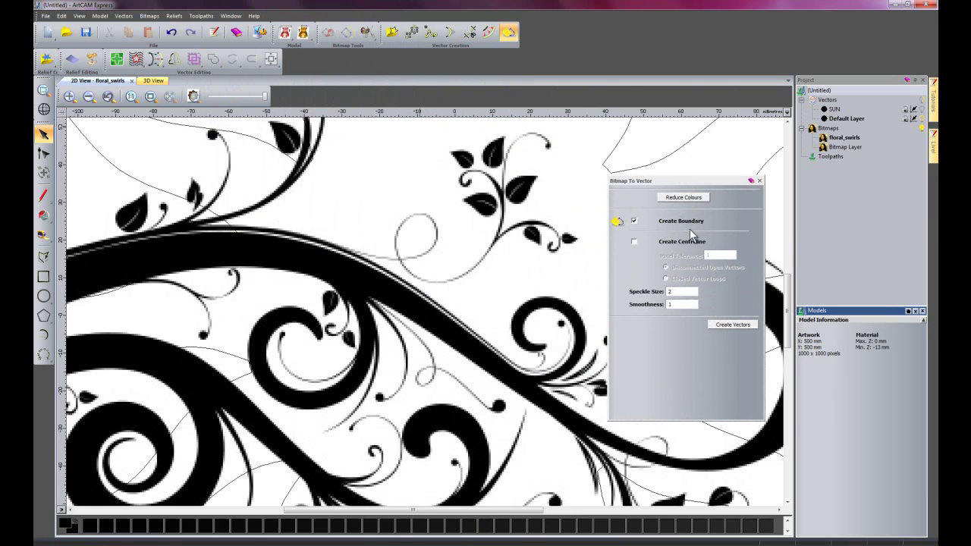
left_click(679, 198)
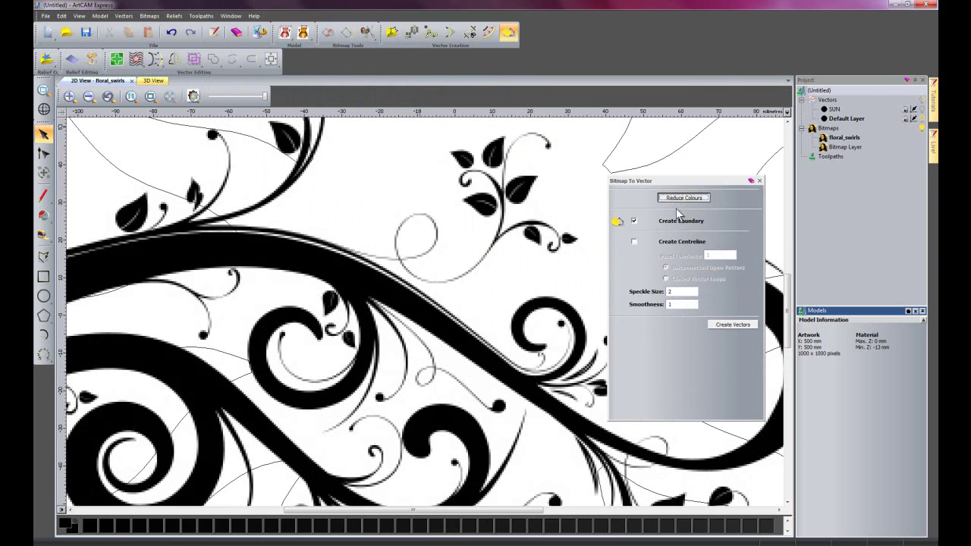
left_click_drag(502, 287, 443, 285)
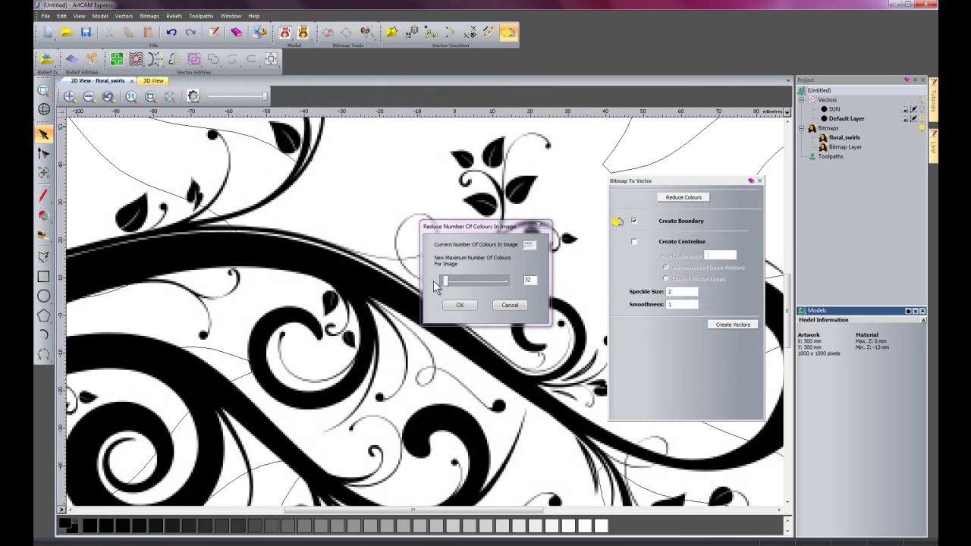
left_click_drag(474, 227, 584, 369)
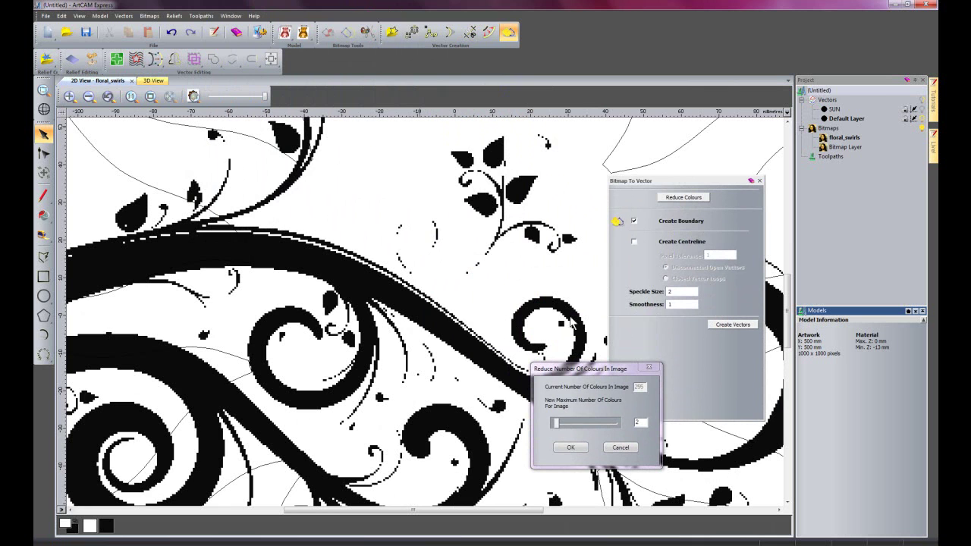
left_click_drag(556, 424, 575, 422)
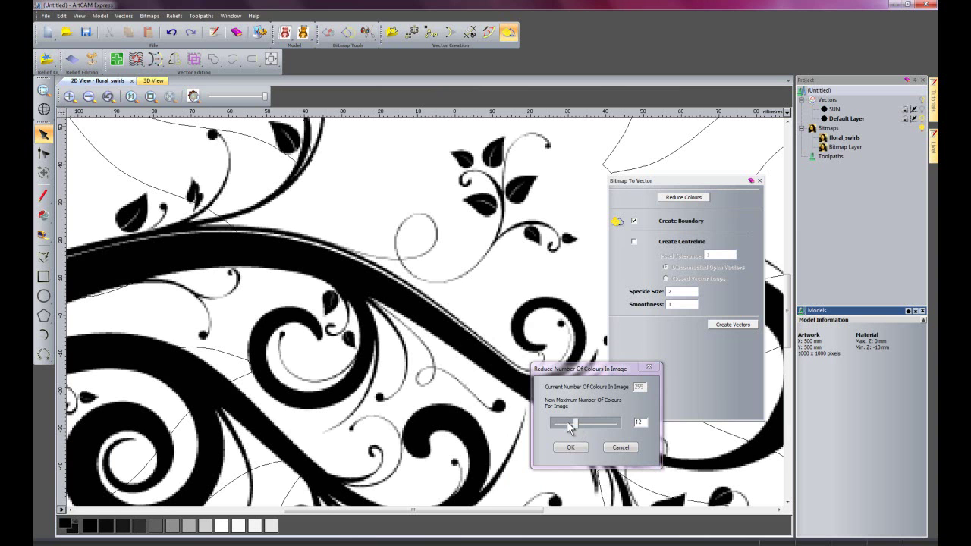
left_click_drag(577, 428, 572, 427)
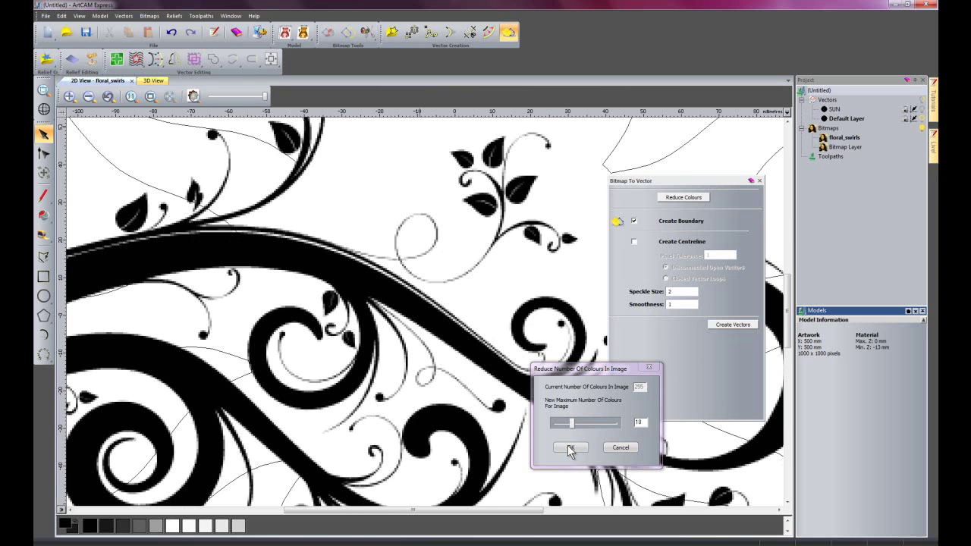
left_click(570, 448)
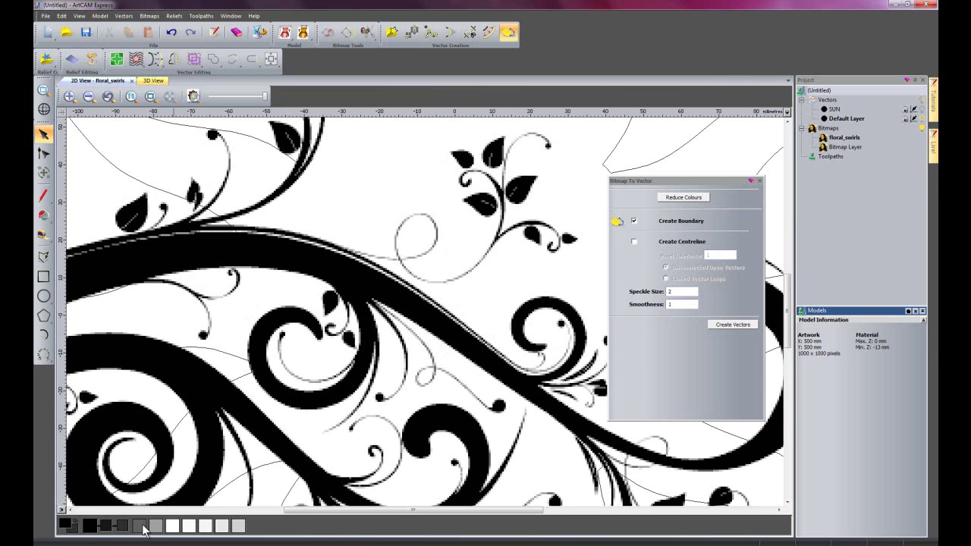
Link the grey palette shades to black so the thin swirl lines turn solid black
left_click(76, 525)
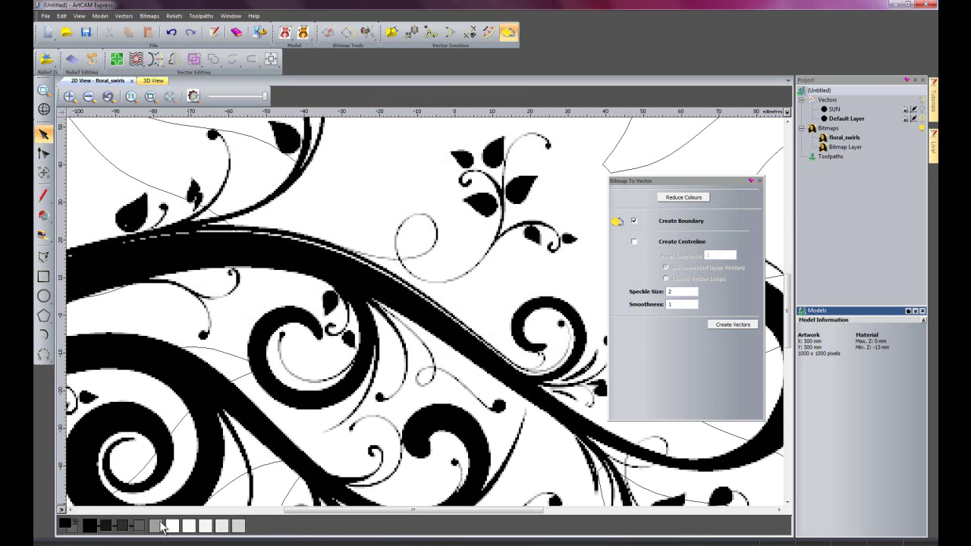
left_click(78, 525)
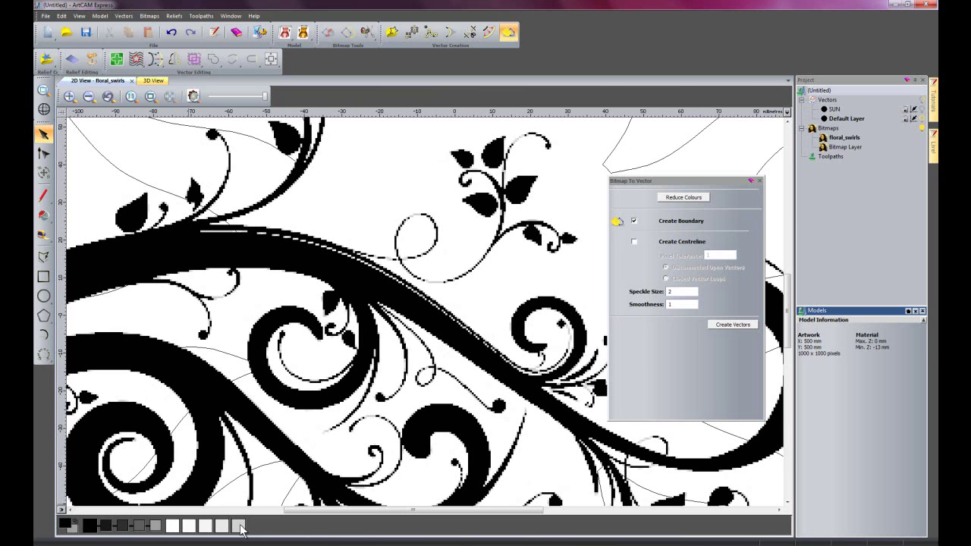
left_click(76, 524)
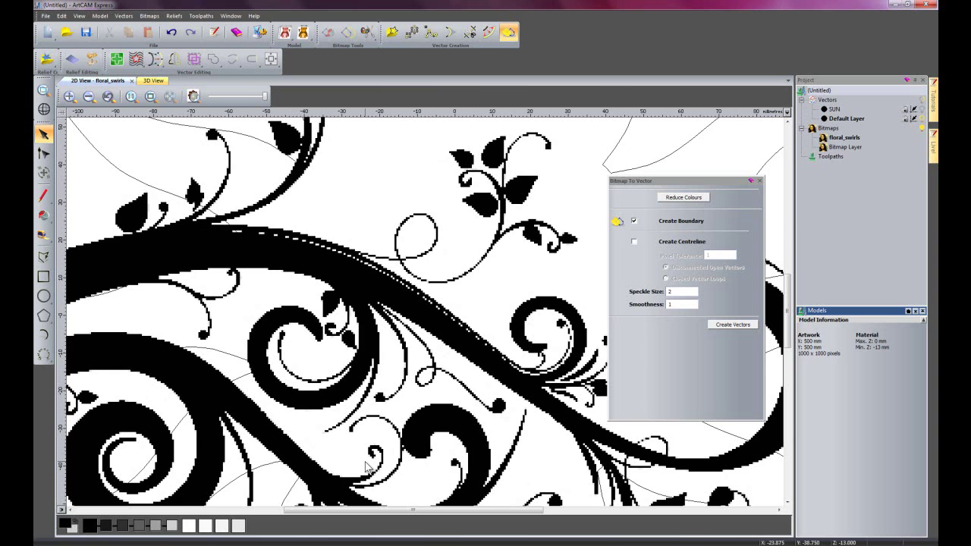
Create boundary vectors from the floral swirls with a speckle size of 5 and smoothness of 1
scroll(454, 383, "down", 2)
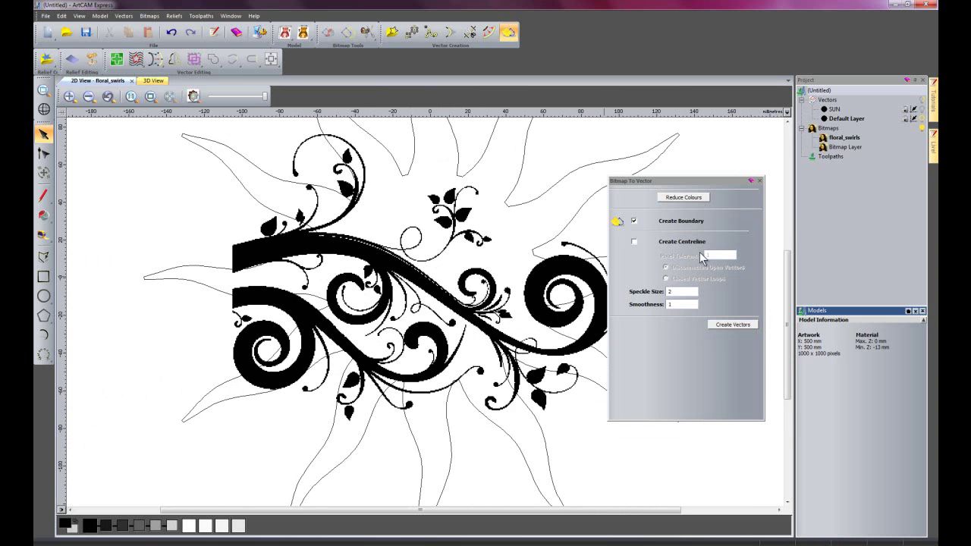
double_click(675, 291)
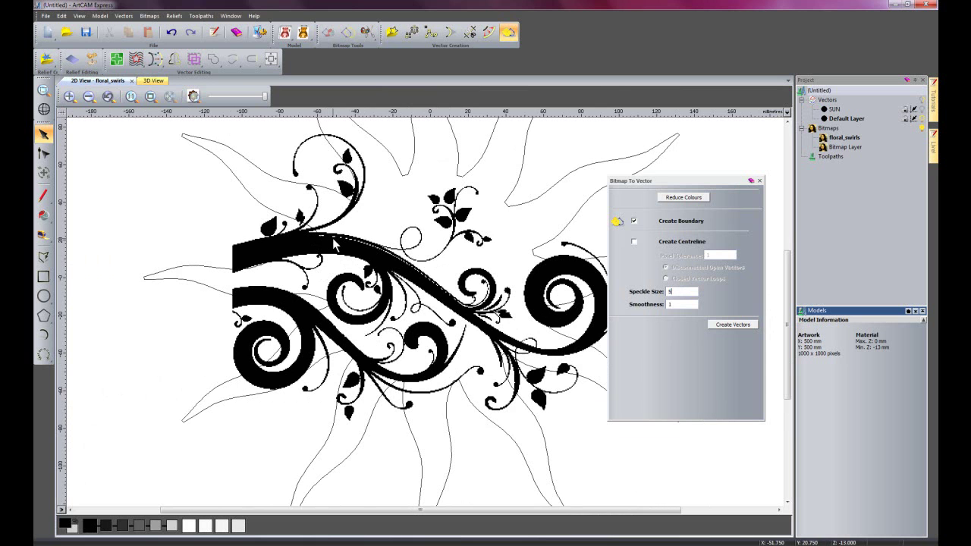
left_click(731, 323)
left_click(760, 181)
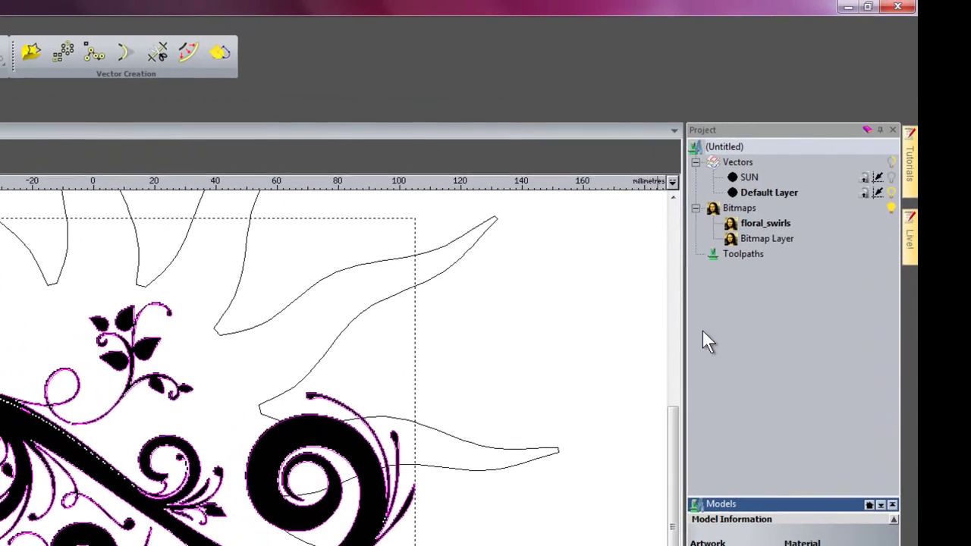
Clear the image from the floral_swirls bitmap layer, keeping the traced swirl vectors selected
right_click(760, 224)
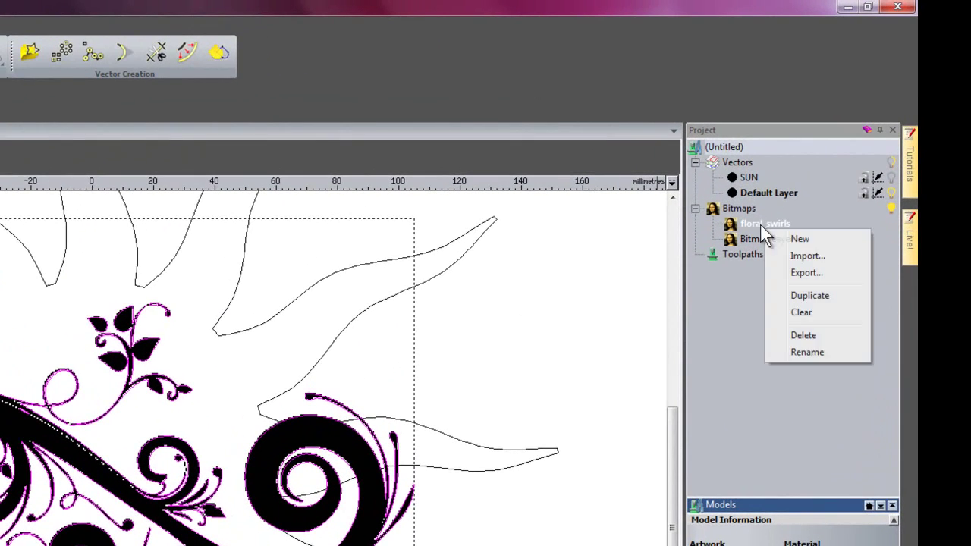
left_click(811, 316)
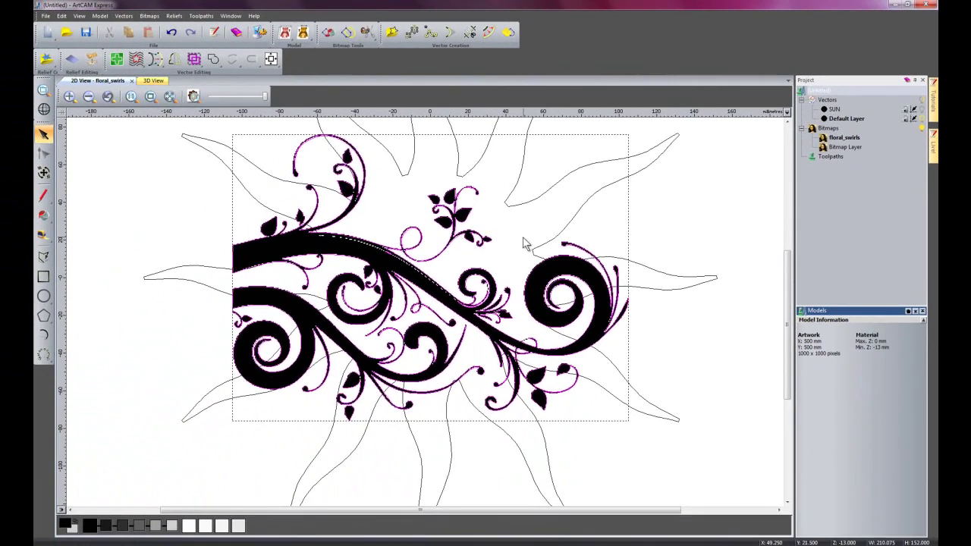
scroll(545, 207, "up", 1)
scroll(436, 290, "up", 3)
left_click(421, 281)
key("Delete")
key("F4")
left_click_drag(303, 189, 541, 417)
scroll(404, 307, "up", 2)
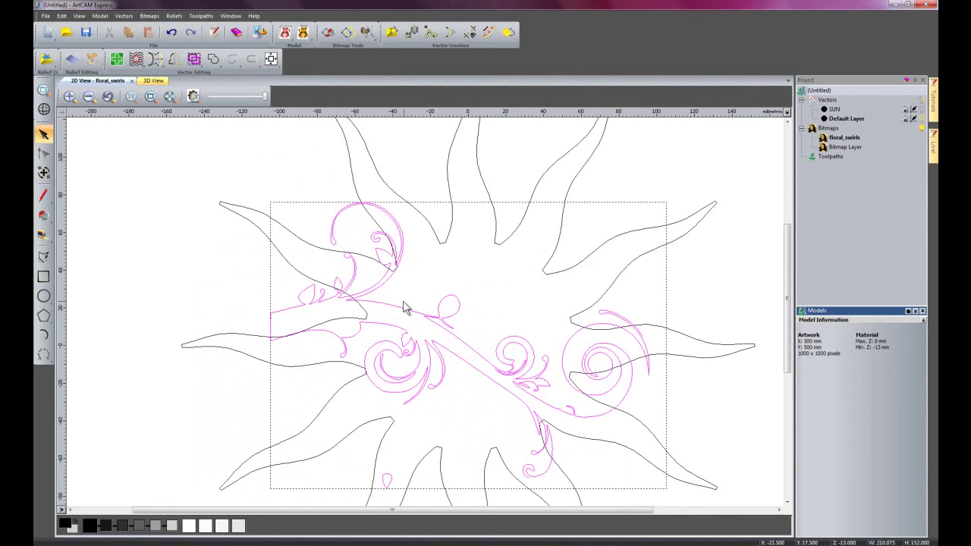
scroll(473, 351, "up", 2)
scroll(394, 298, "down", 2)
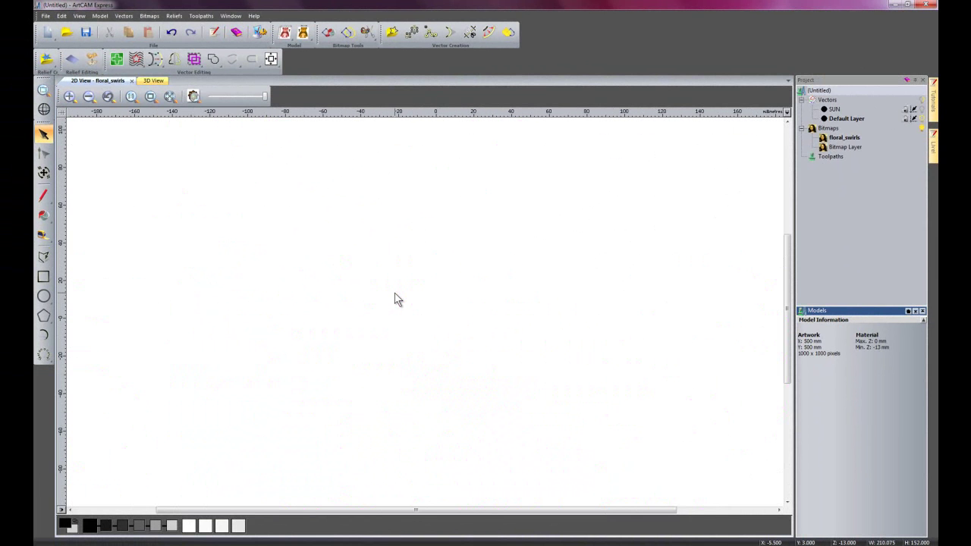
Move the swirl vectors up over the sun's upper rays in transform mode, centred at about X 23, Y 56 mm
left_click(43, 173)
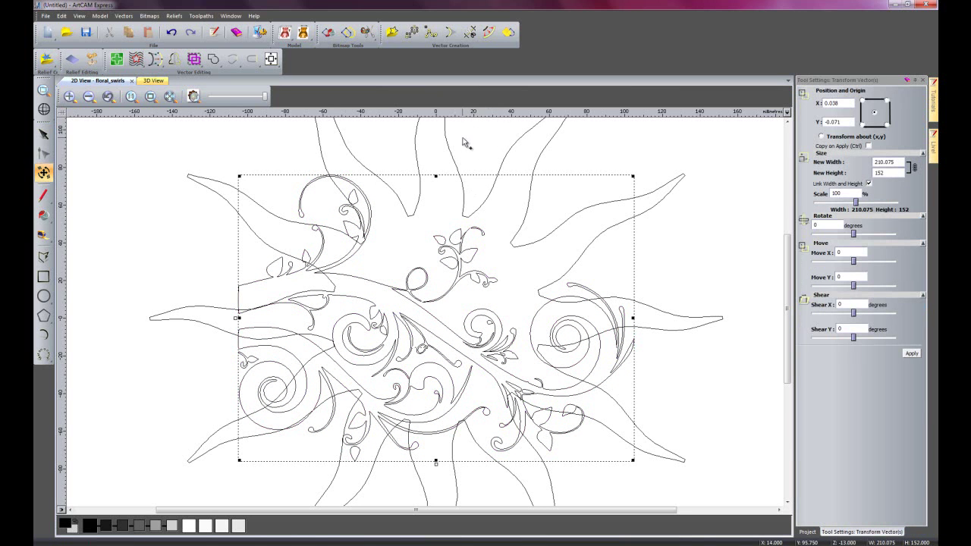
left_click_drag(787, 304, 795, 269)
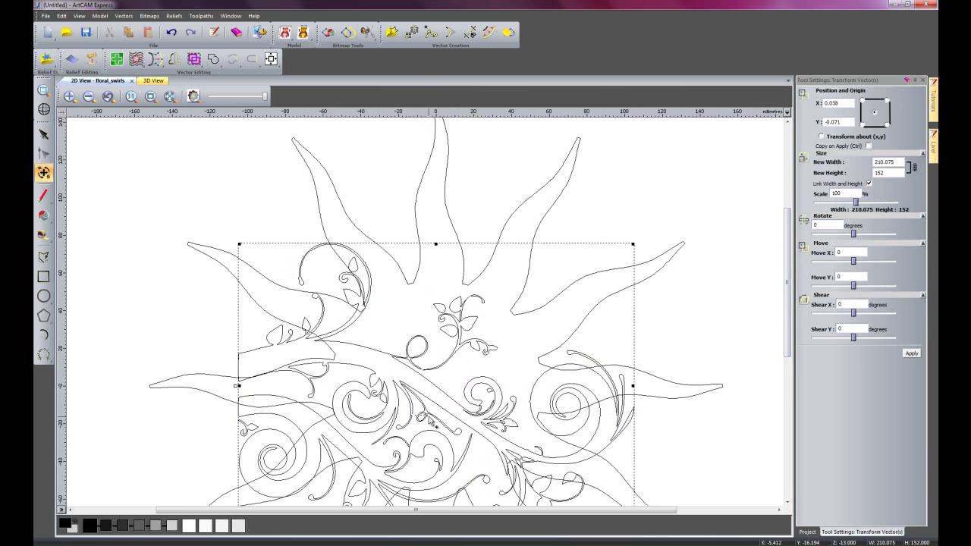
left_click_drag(427, 415, 470, 309)
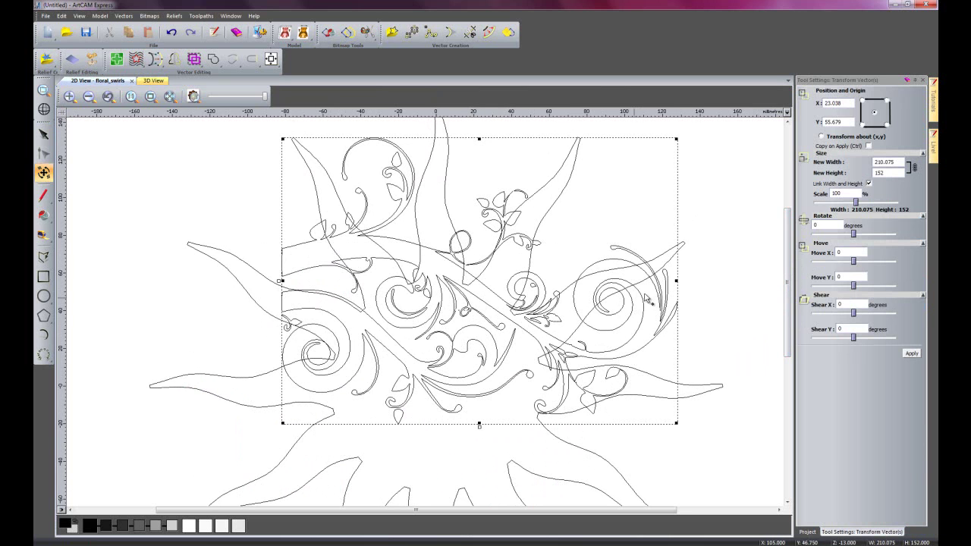
Rotate the floral swirl vectors counterclockwise until the stem stands nearly upright
left_click_drag(854, 233, 866, 234)
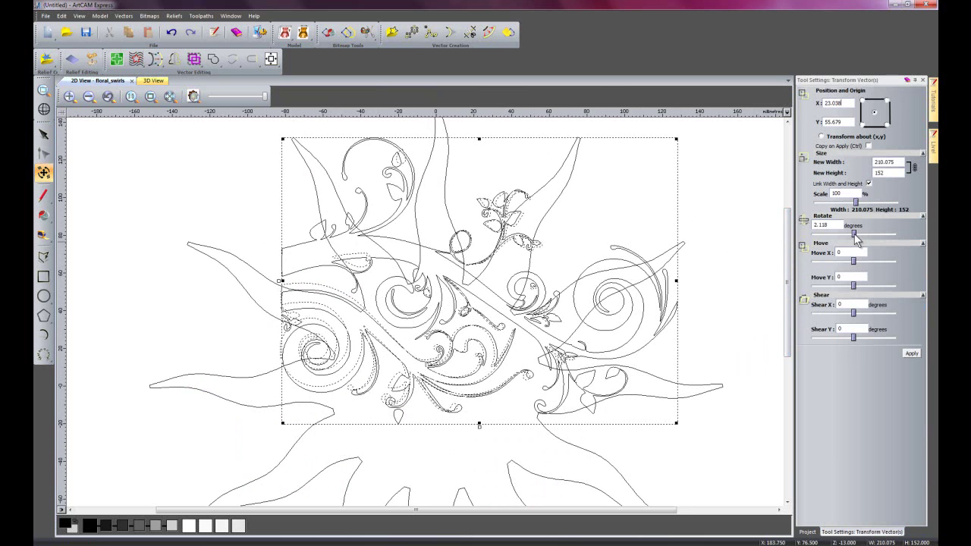
left_click(841, 238)
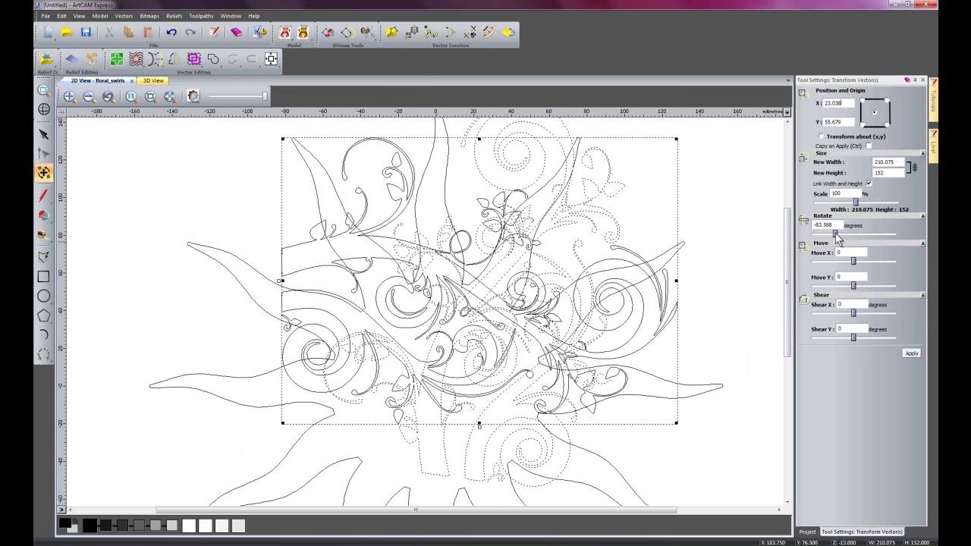
left_click(910, 352)
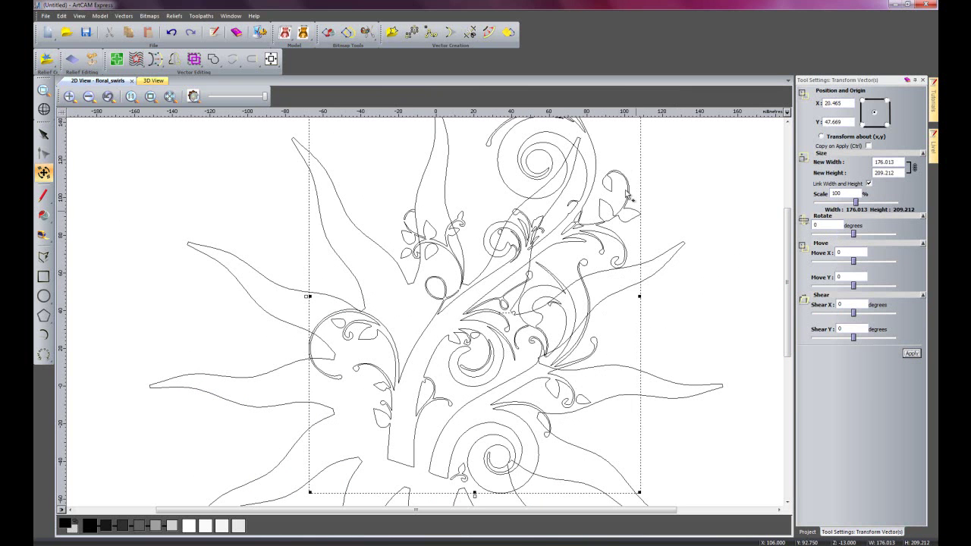
Scale the swirl vectors down to about 79 by 93 mm and move them between the top ray and the ray to its right
scroll(789, 292, "up", 3)
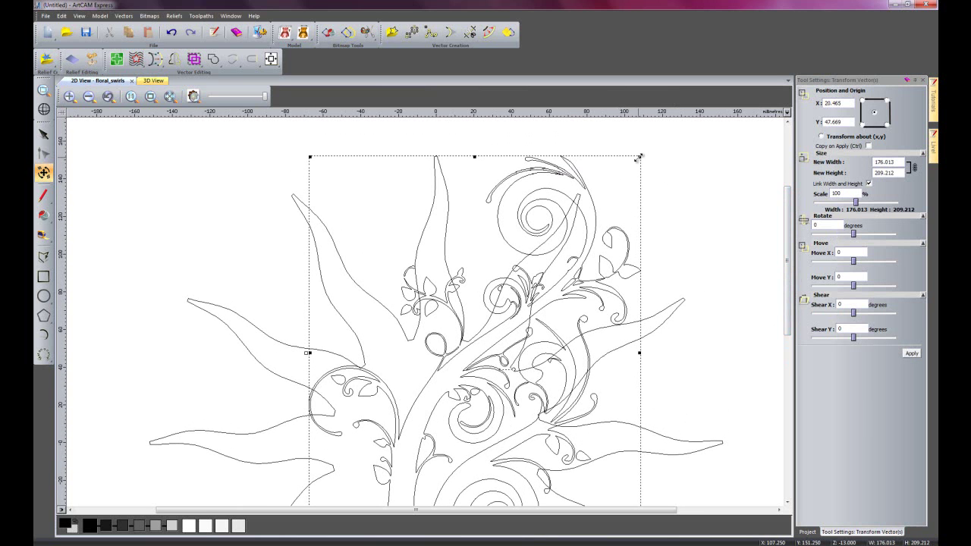
left_click_drag(639, 157, 581, 242)
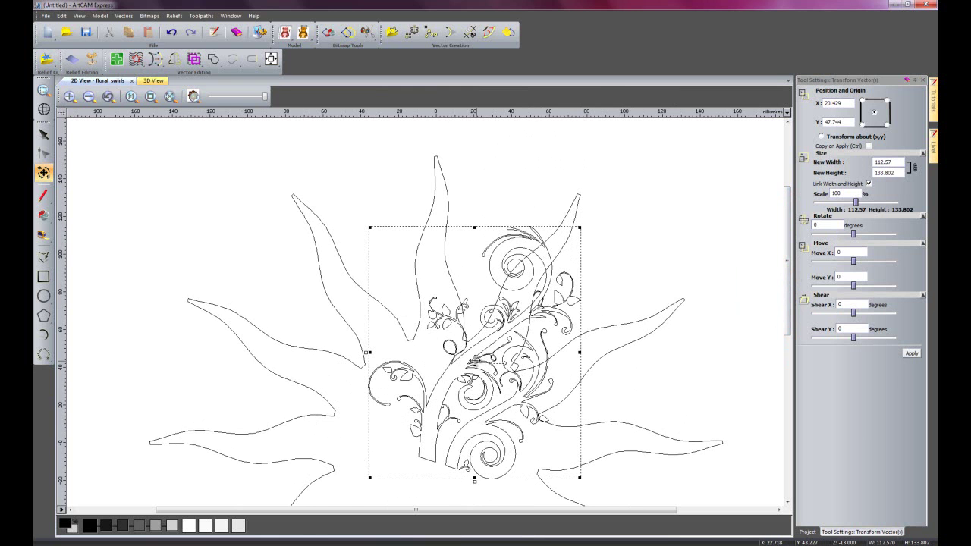
left_click_drag(579, 227, 547, 268)
left_click_drag(471, 359, 485, 196)
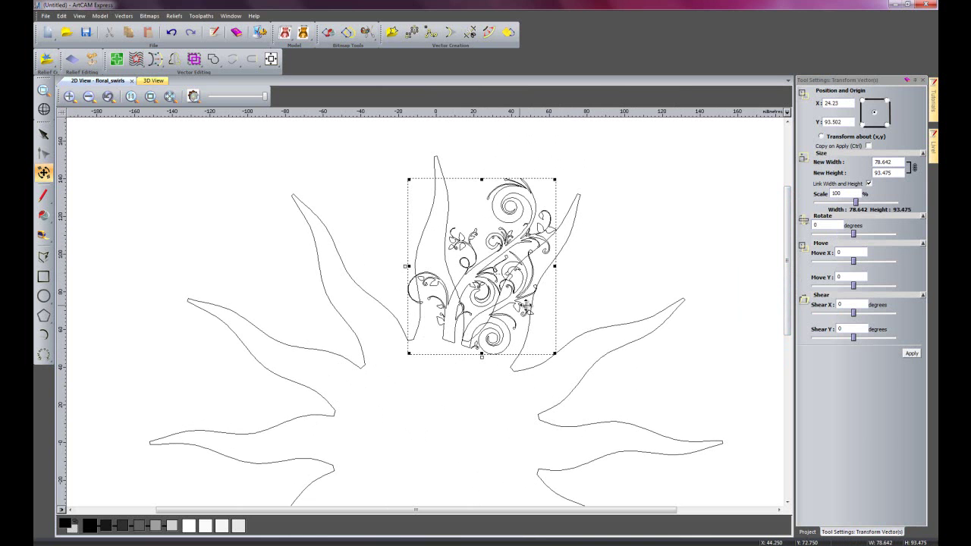
Narrow the swirl vectors to about 65 mm wide, centred near X 25, Y 94 mm, and leave transform mode
left_click_drag(556, 267, 482, 269)
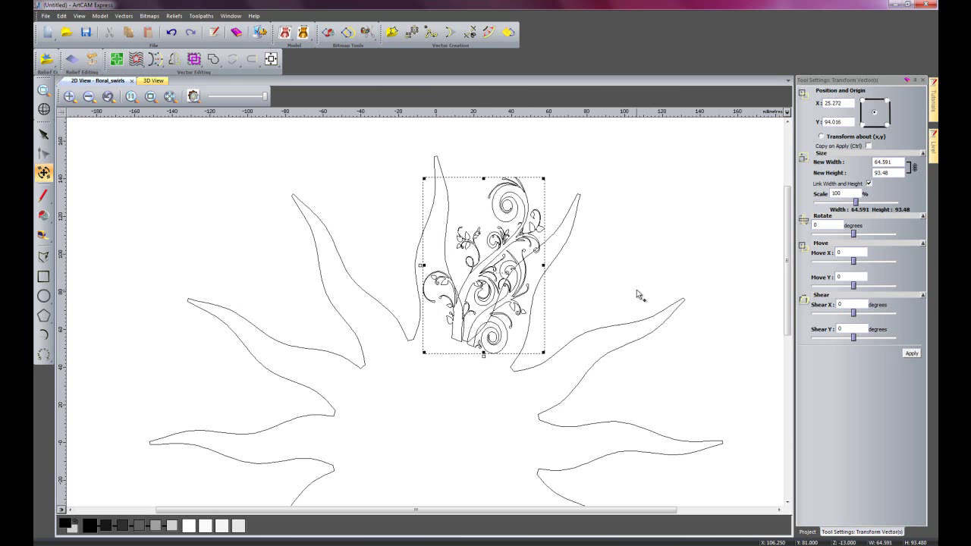
right_click(670, 235)
key("Escape")
key("Escape")
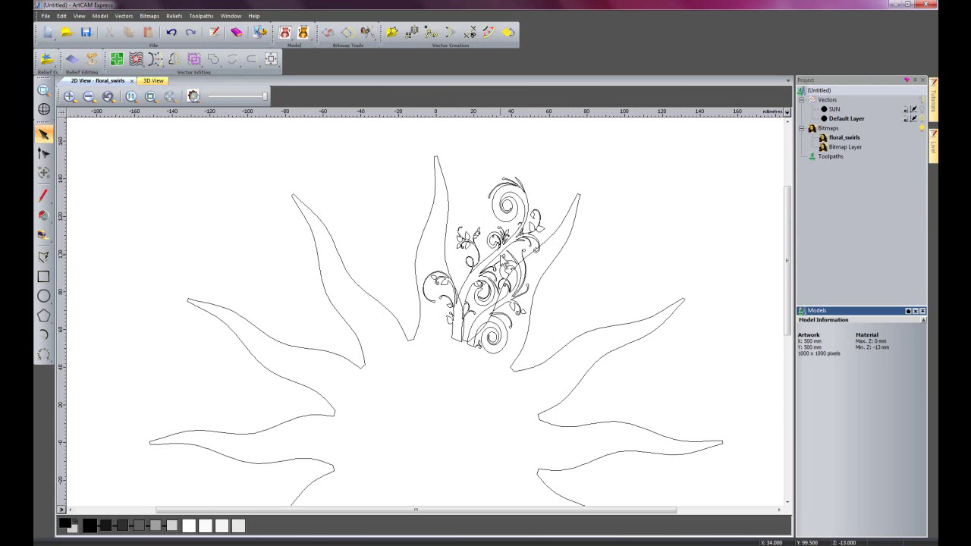
Set up Vector Clipping with the sun outline as the clipping region, Outside as the direction and overlapping vectors trimmed
left_click(417, 250)
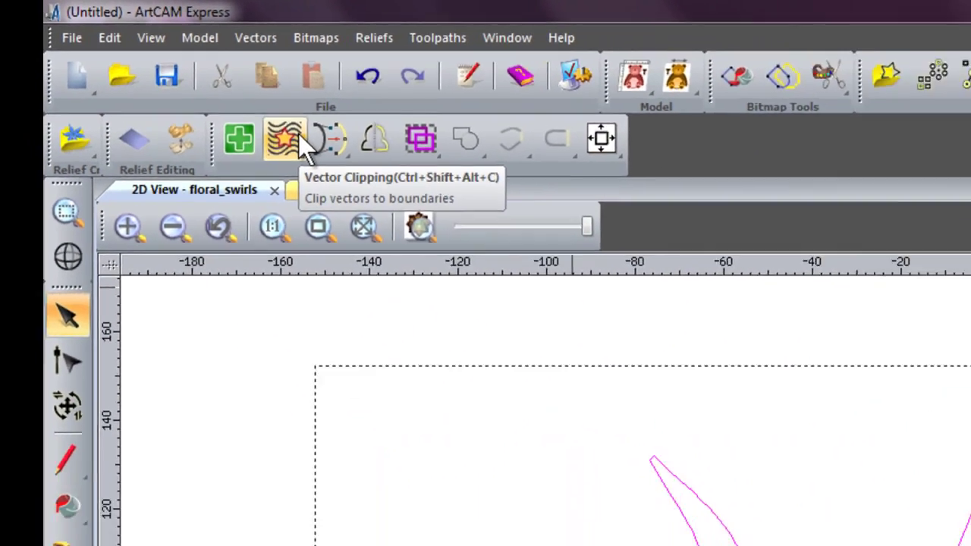
left_click(360, 181)
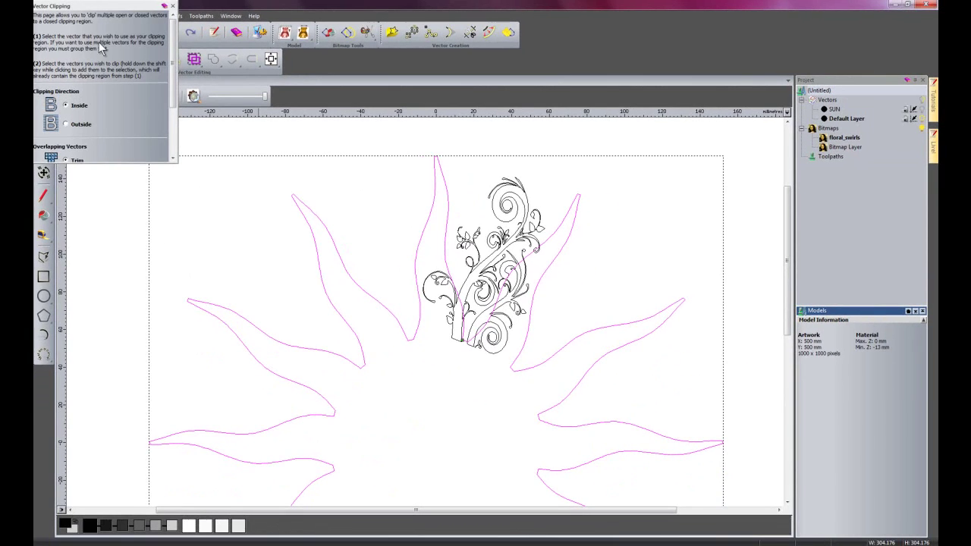
left_click_drag(91, 3, 139, 145)
scroll(154, 156, "down", 5)
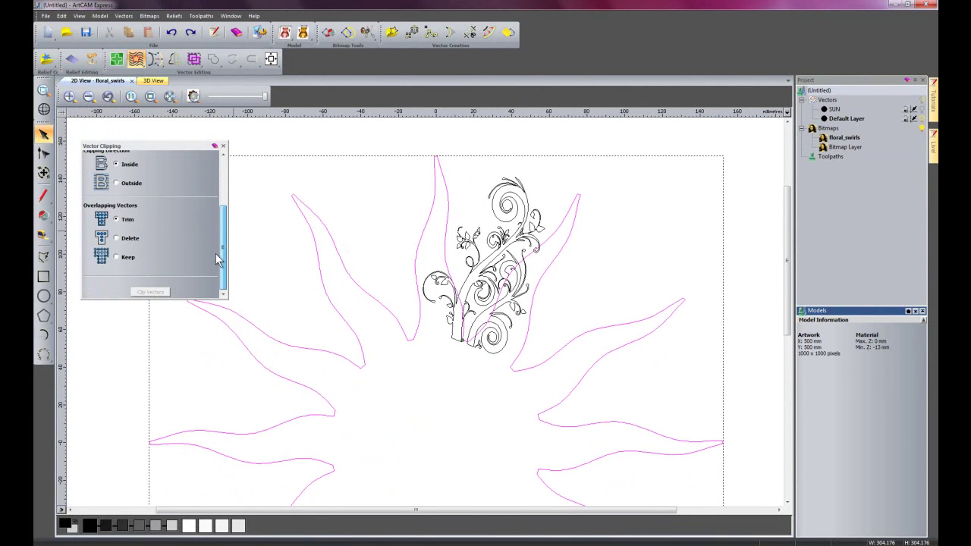
left_click(116, 183)
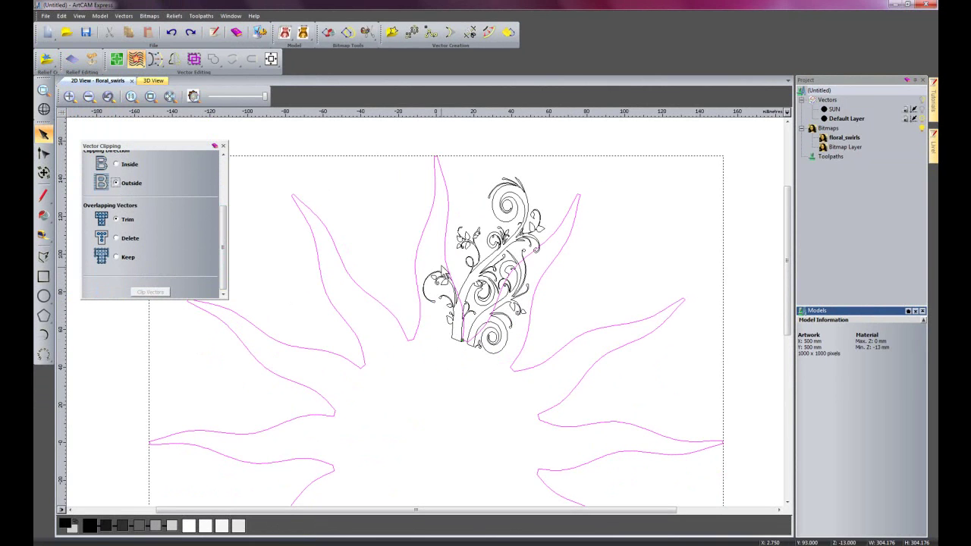
Add the floral swirls to the selection and clip away the parts lying inside the sun outline
mouse_move(373, 140)
left_mouse_down()
mouse_move(498, 357)
mouse_move(571, 389)
left_mouse_up()
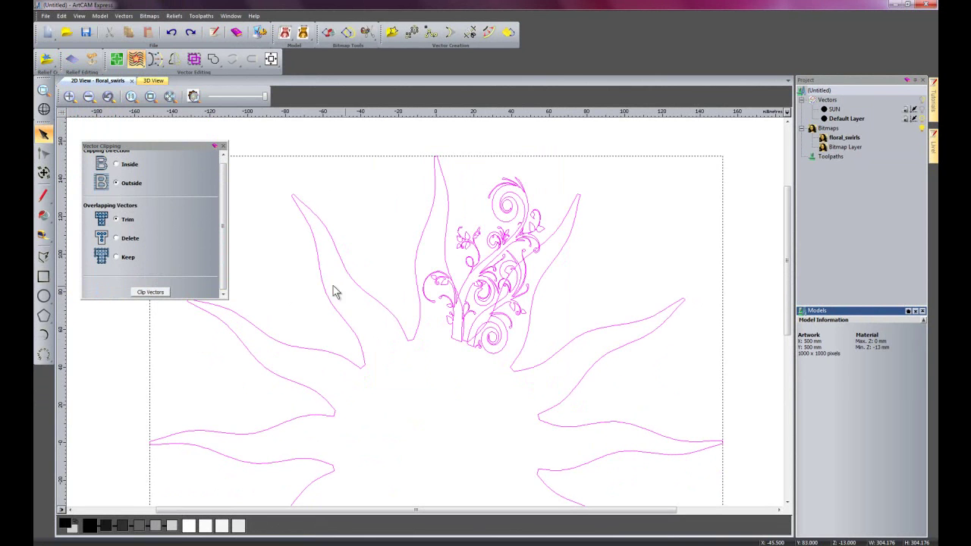
left_click(161, 293)
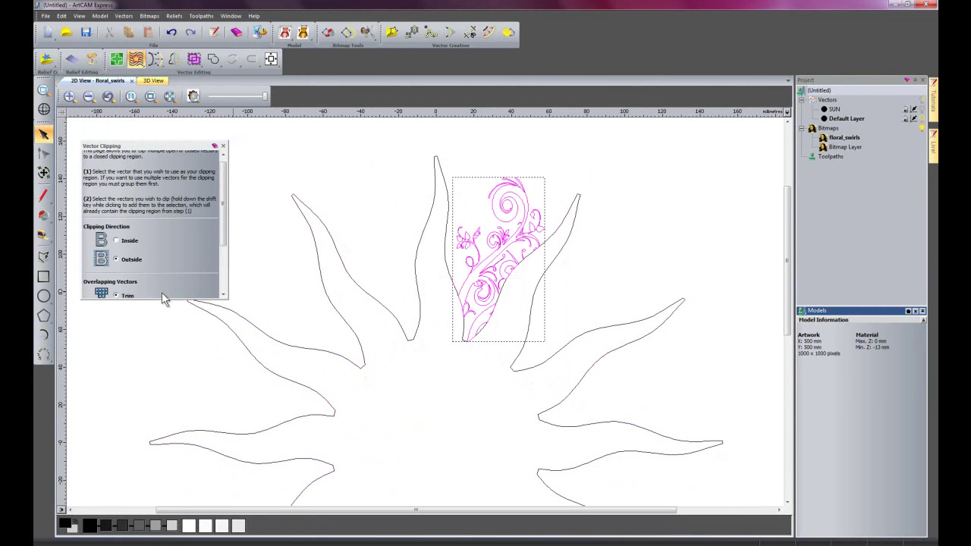
left_click(223, 145)
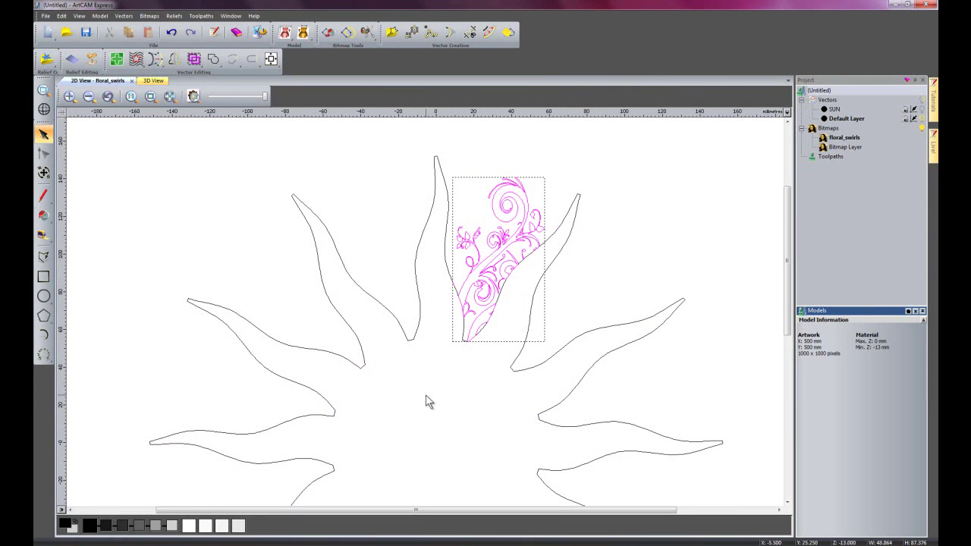
left_click(463, 402)
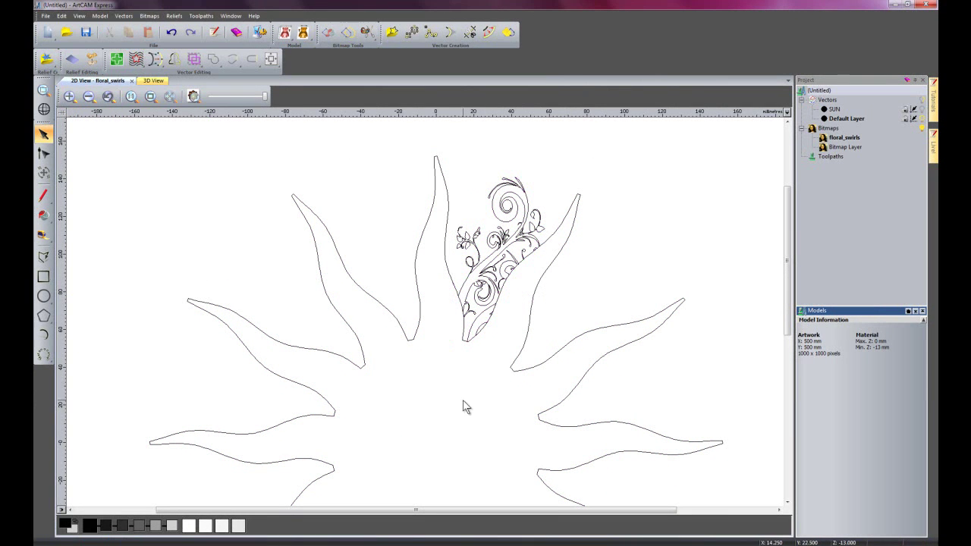
Delete the sun outline and the stray line fragment beside the clipped swirl's stem
left_click(546, 272)
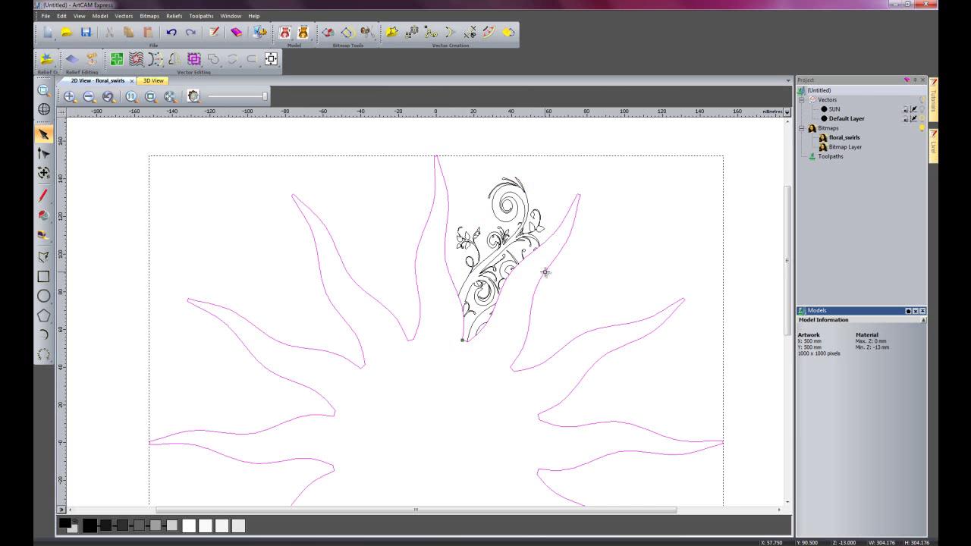
key("Delete")
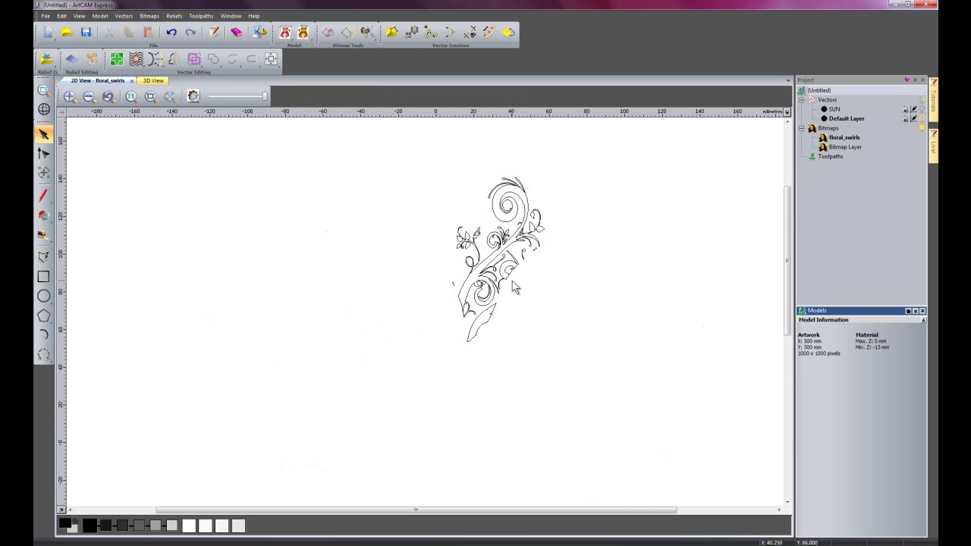
scroll(517, 304, "up", 2)
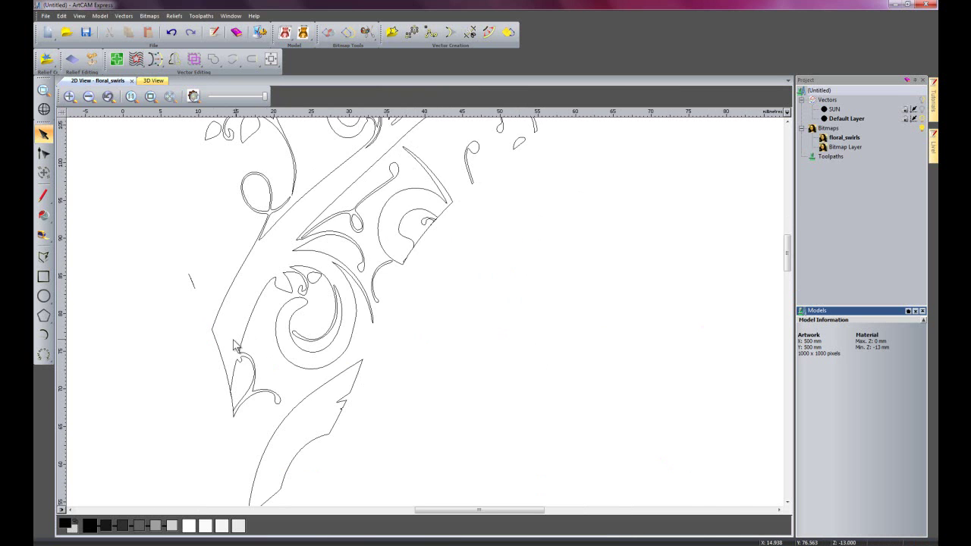
scroll(202, 288, "up", 1)
left_click(406, 317)
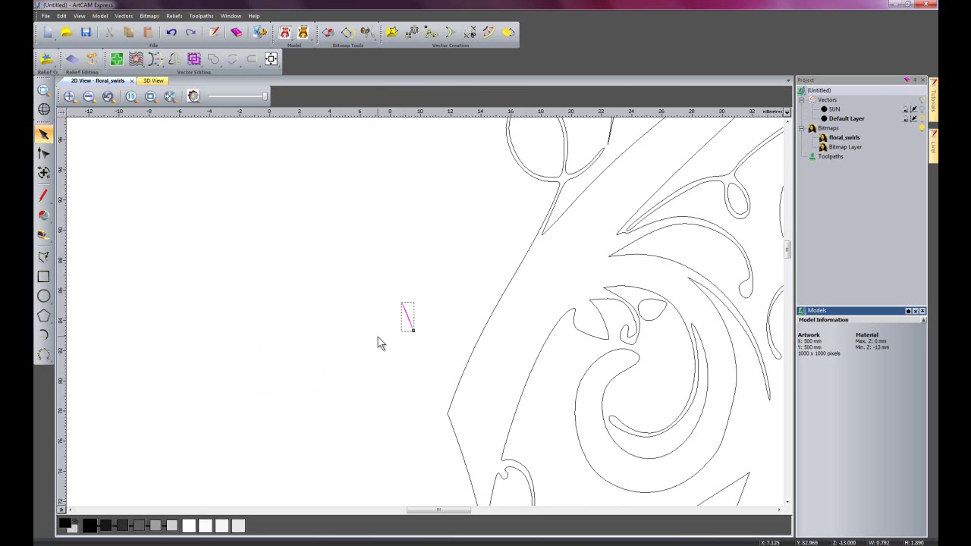
key("Delete")
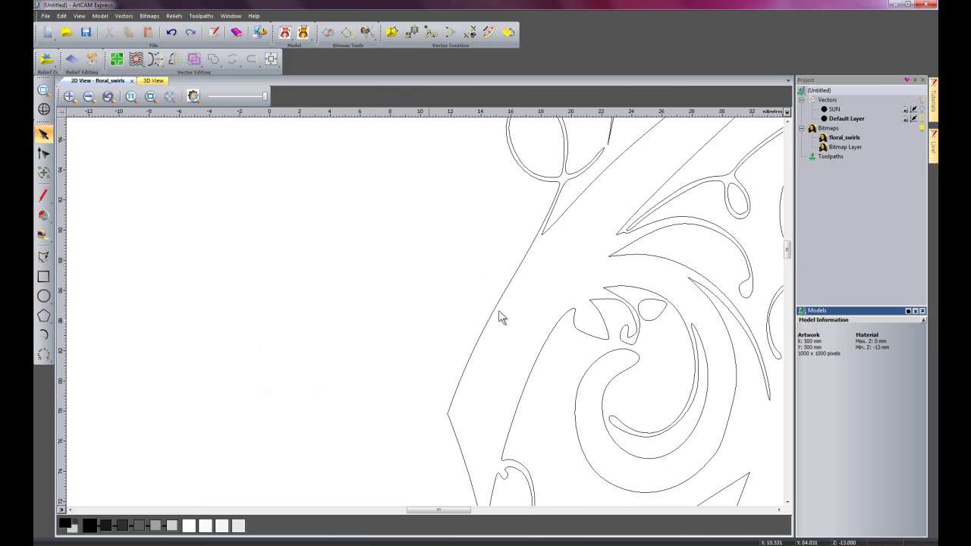
Nudge the inner curl vector of the cut spiral to the left, clear of the surrounding swirl's straight cut edge
scroll(599, 309, "down", 1)
scroll(574, 289, "up", 1)
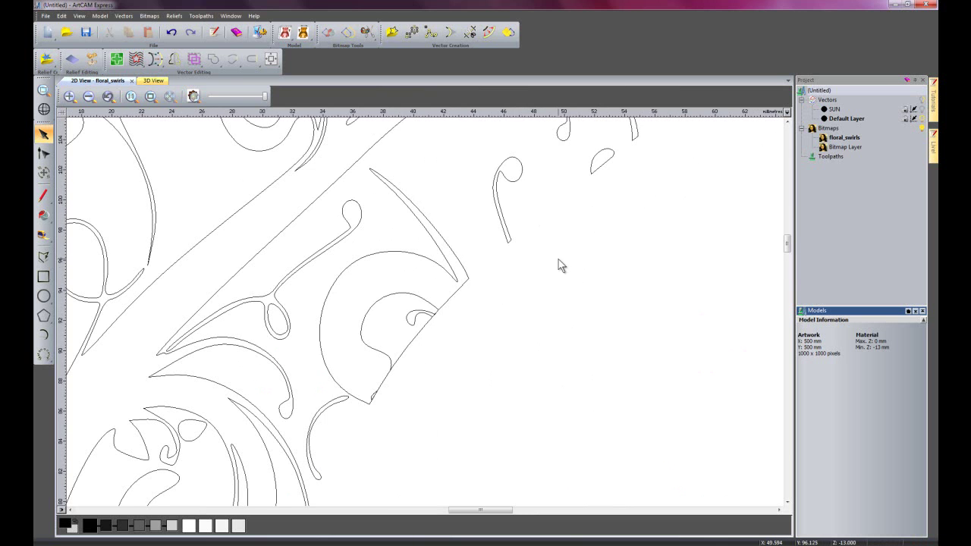
left_click(428, 318)
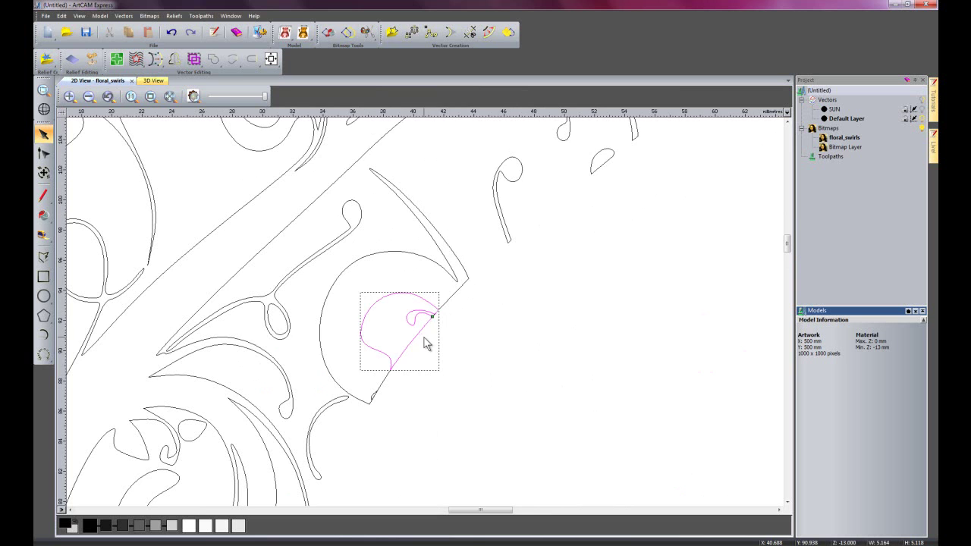
scroll(430, 339, "up", 2)
left_click(260, 458)
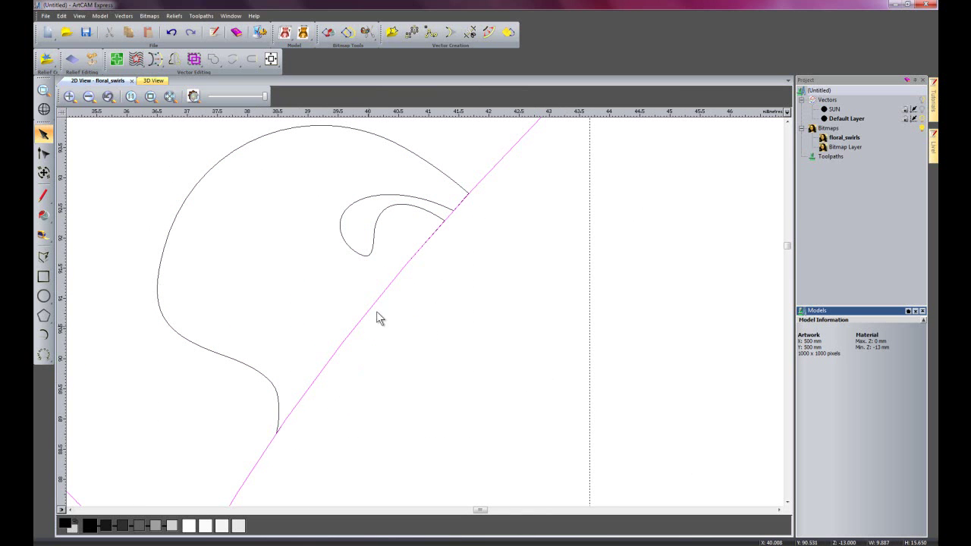
left_click(403, 204)
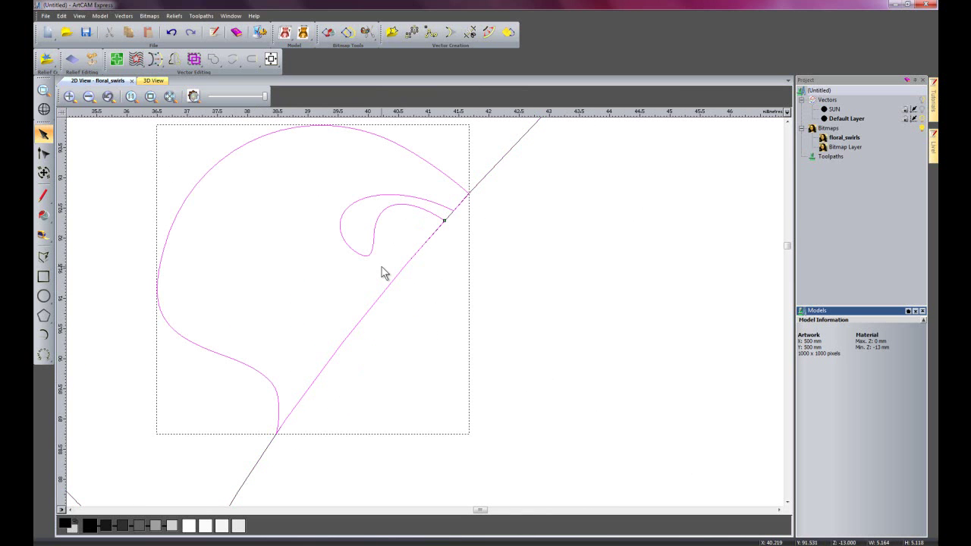
key("Left")
key("Left")
key("Left")
key("Left")
key("Left")
key("Left")
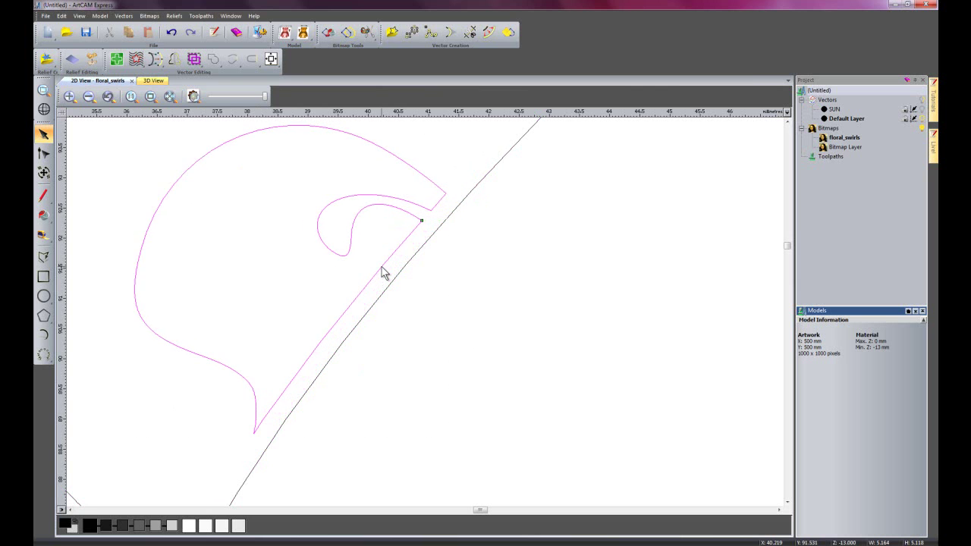
scroll(397, 269, "down", 3)
left_click(503, 358)
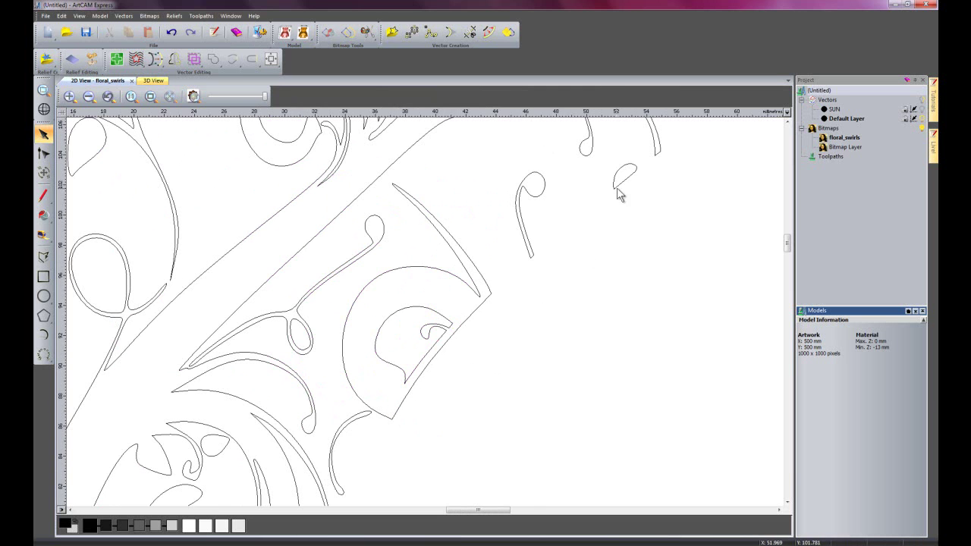
Nudge the small leaf vector near the stem's lower pointed tip upward within the surrounding swirl outline
scroll(628, 186, "down", 3)
scroll(374, 362, "up", 3)
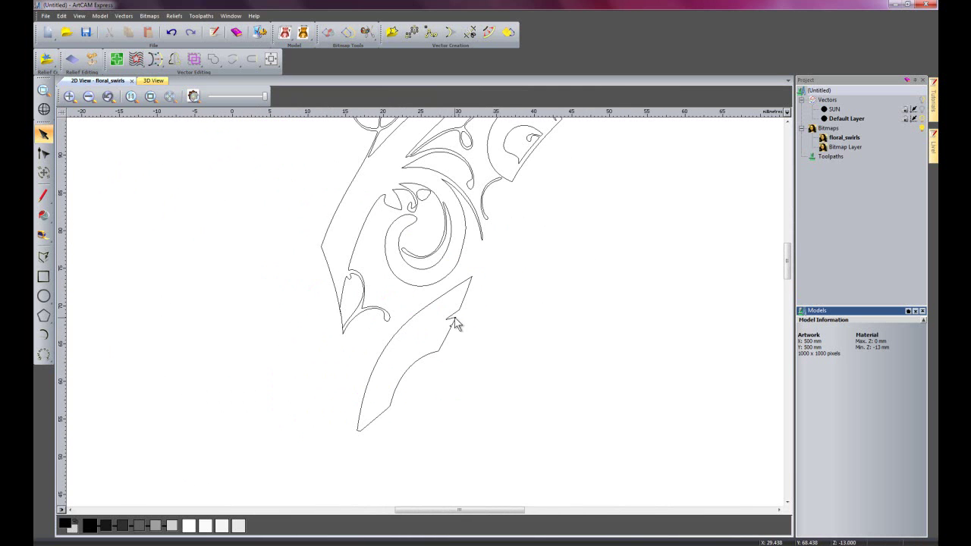
left_click(466, 290)
left_click(505, 301)
left_click(345, 281)
scroll(342, 296, "up", 4)
key("Right")
key("Right")
key("Left")
key("Up")
key("Left")
key("Up")
key("Up")
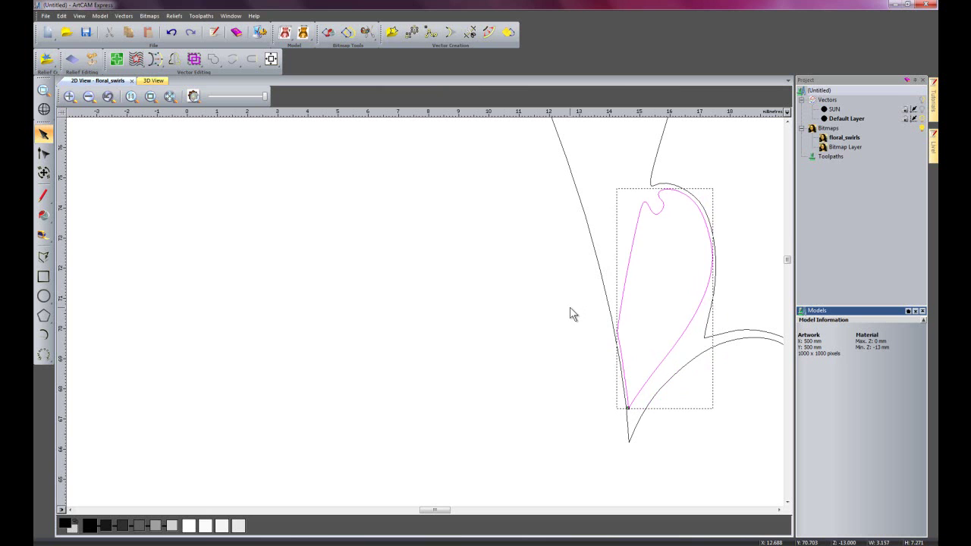
key("Left")
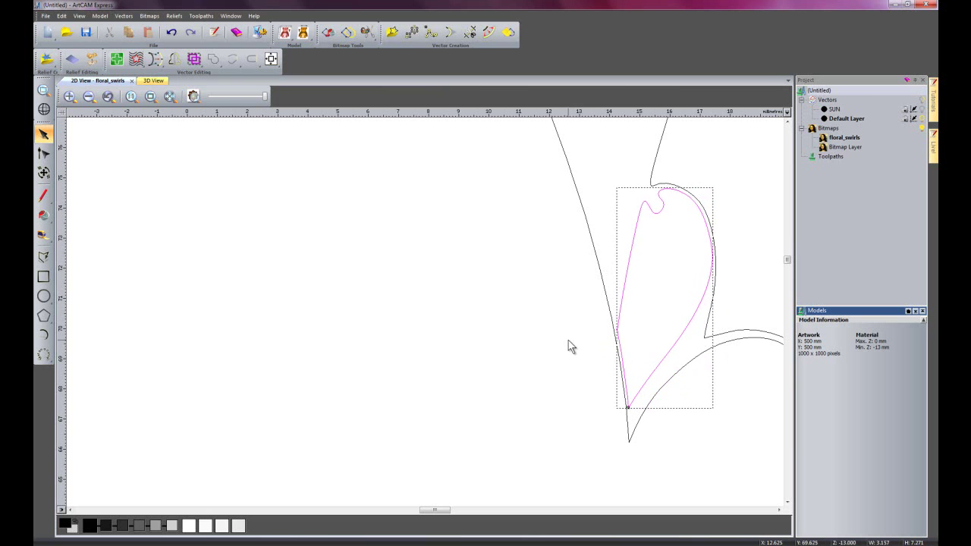
left_click(563, 364)
scroll(582, 335, "down", 2)
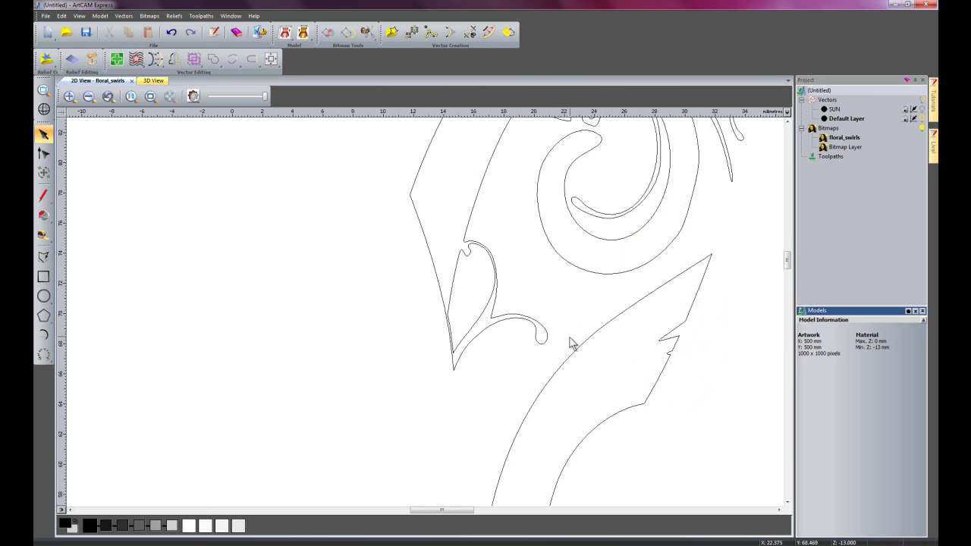
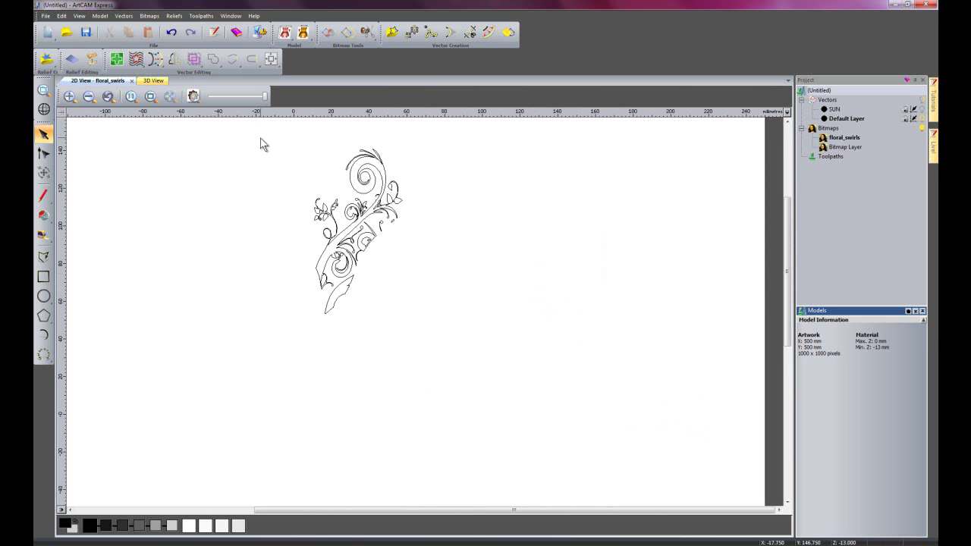
Rotate-copy all the swirl vectors into 12 objects over a total of 360 degrees around centre X 0, Y 0
left_click_drag(260, 137, 510, 387)
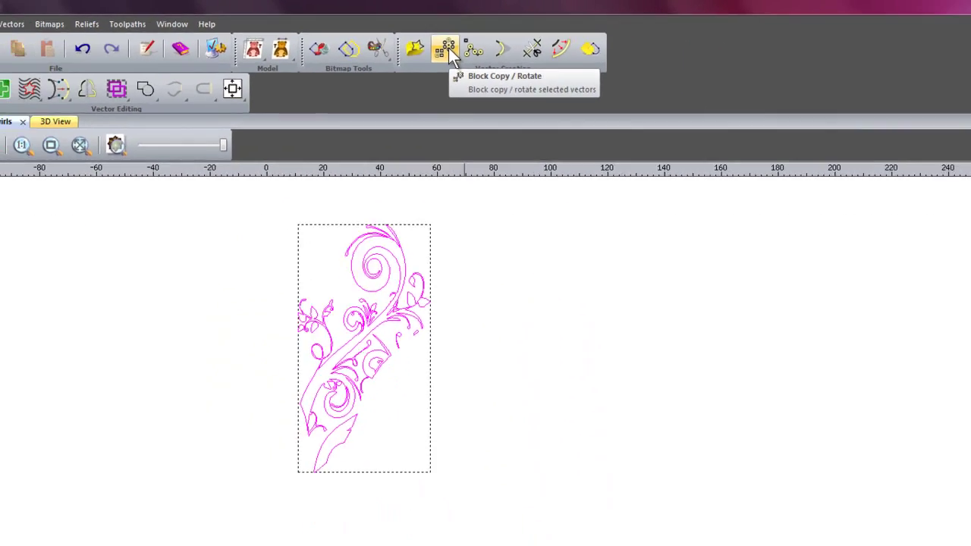
left_click(492, 72)
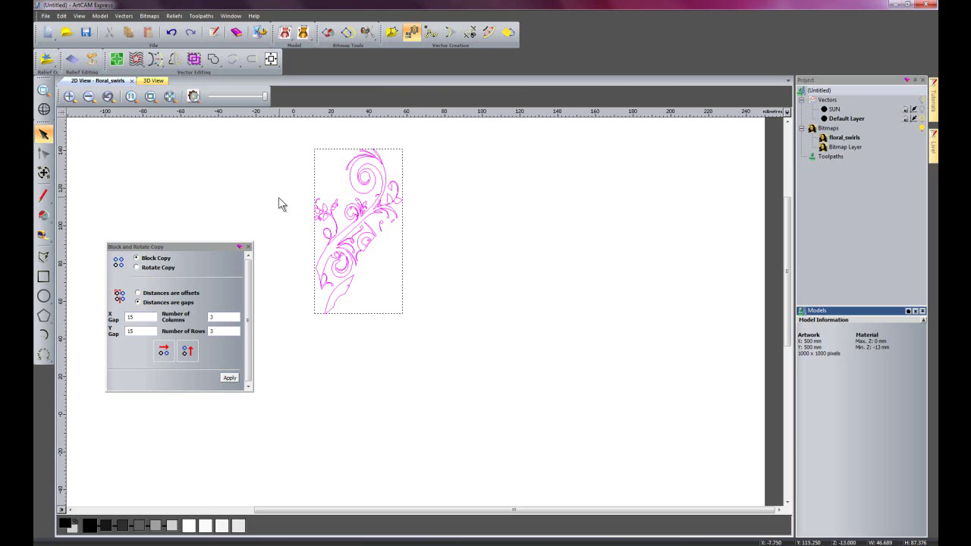
left_click(137, 268)
left_click_drag(206, 373, 158, 376)
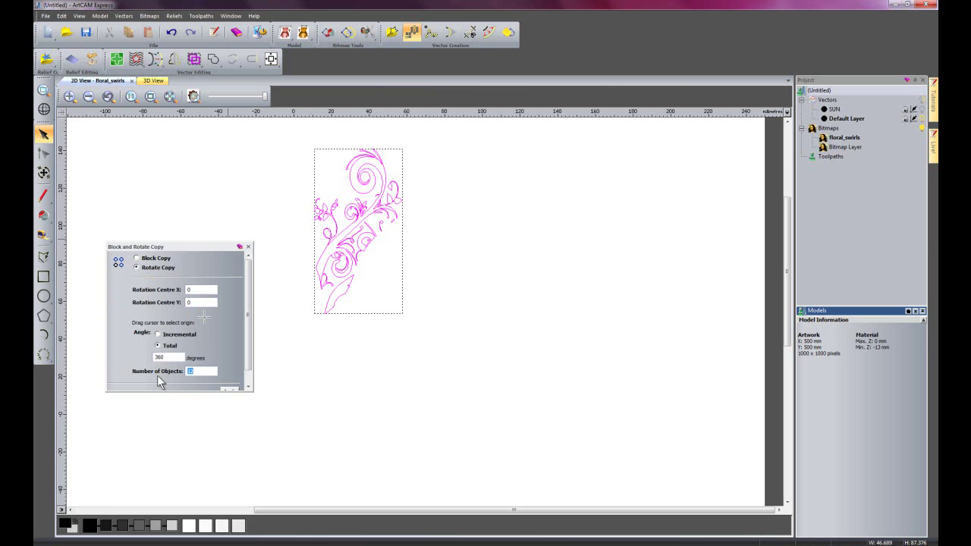
left_click(228, 389)
left_click(248, 246)
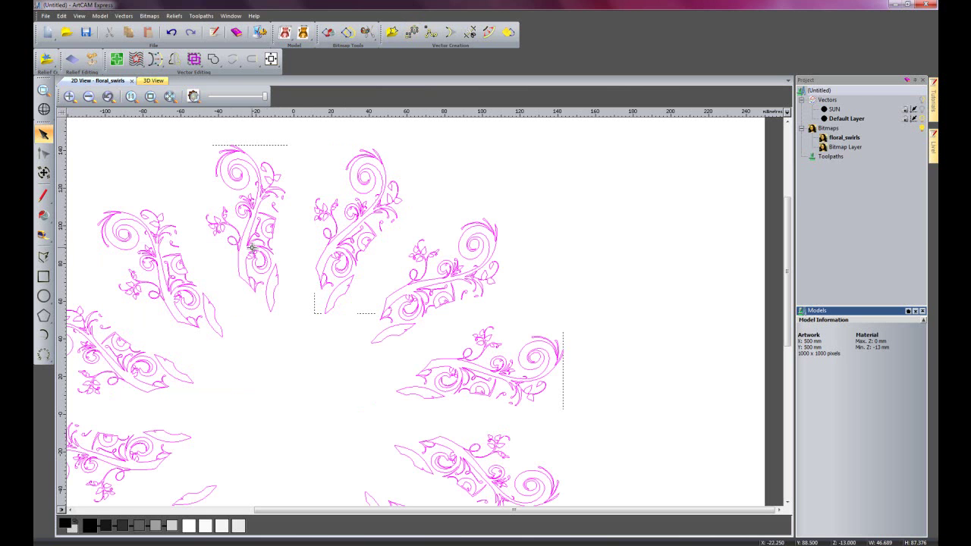
Deselect the copied swirls and show the SUN layer's clock face together with them
left_click(130, 96)
left_click(607, 405)
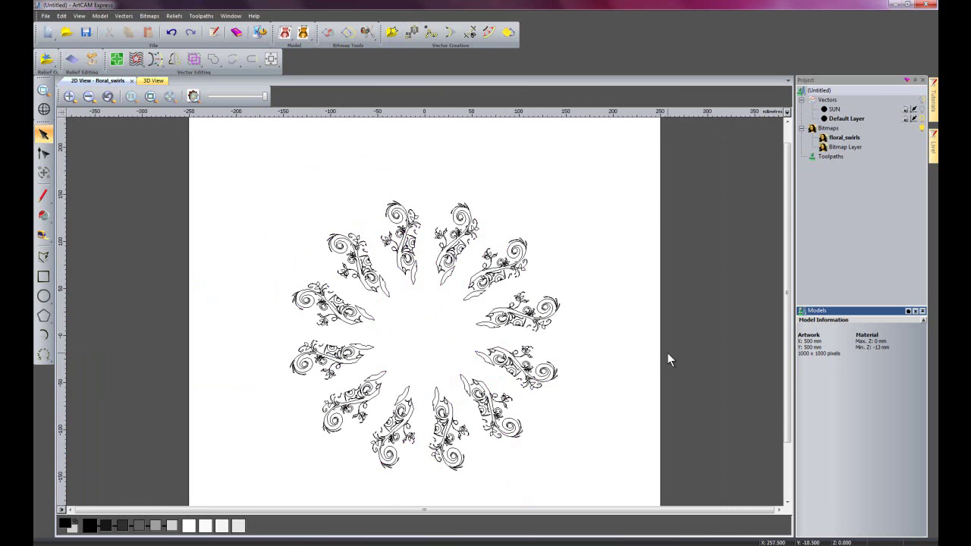
left_click(922, 110)
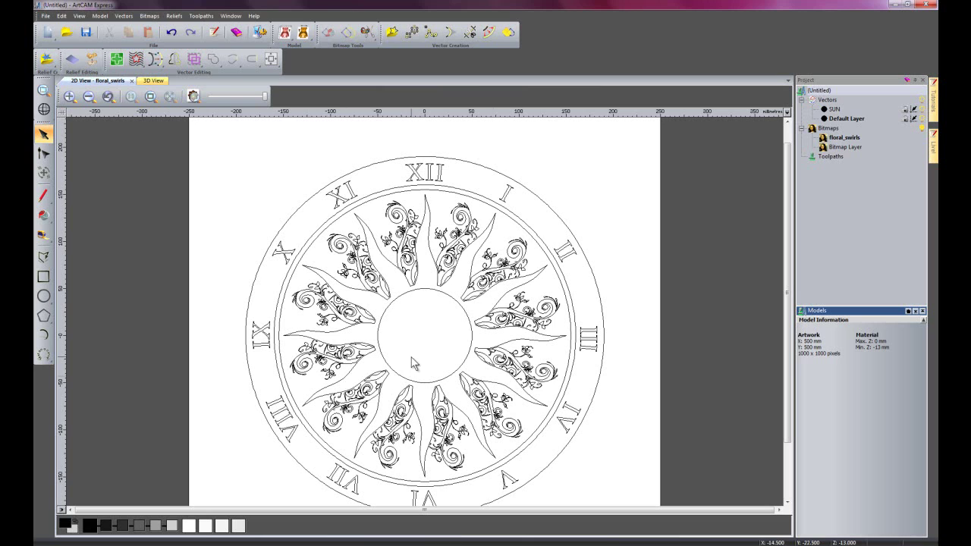
left_click_drag(785, 364, 783, 381)
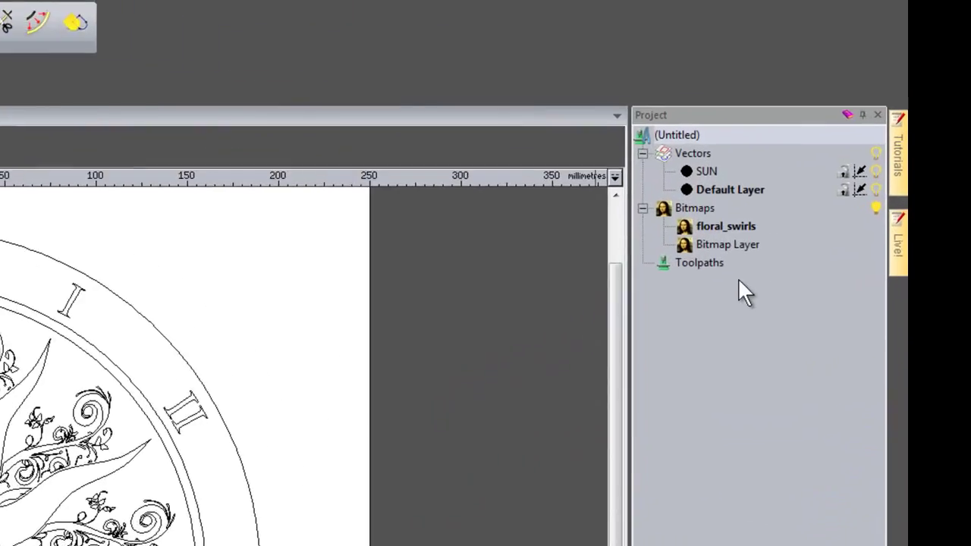
Load flower.png as a new bitmap layer with no scaling
right_click(684, 225)
left_click(741, 262)
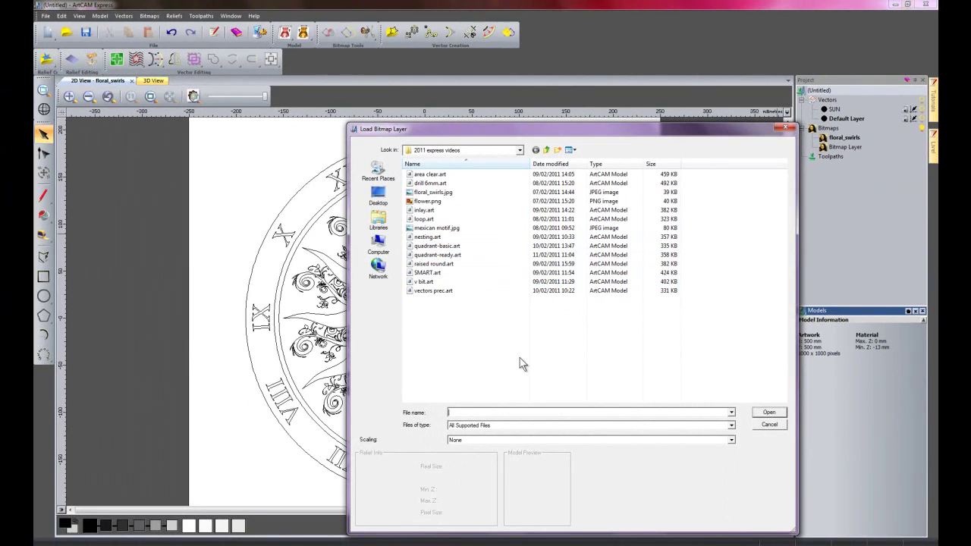
left_click(427, 201)
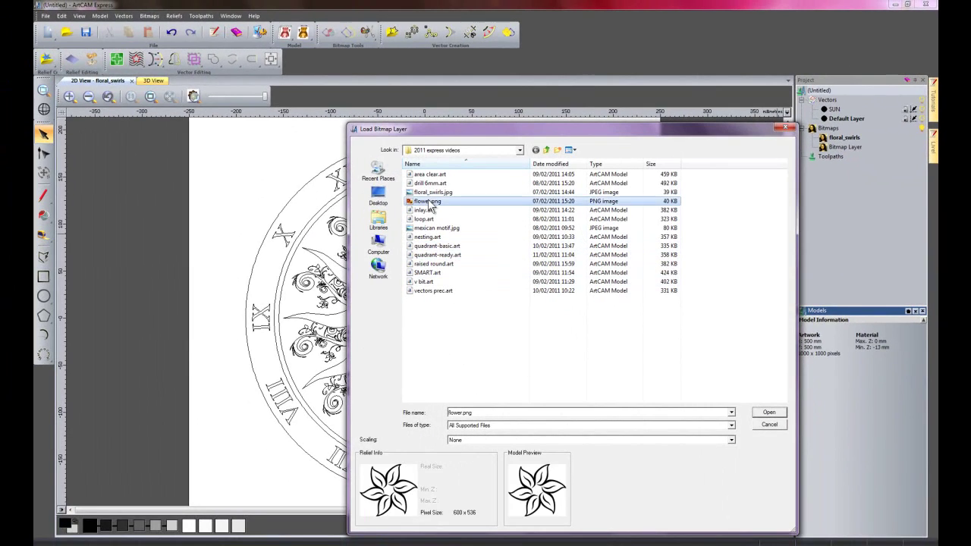
left_click(778, 415)
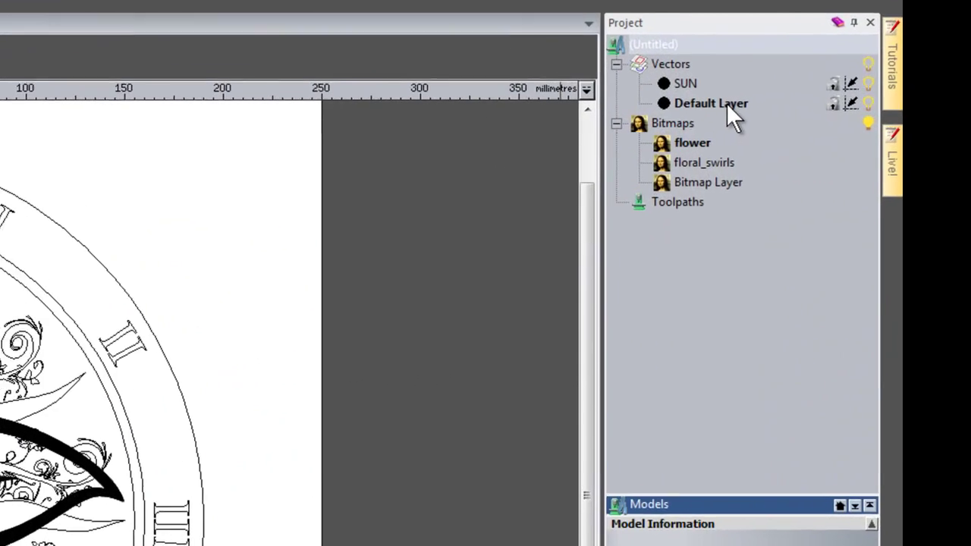
Create a new vector layer named FLOWER and make it the active and only visible vector layer
right_click(672, 62)
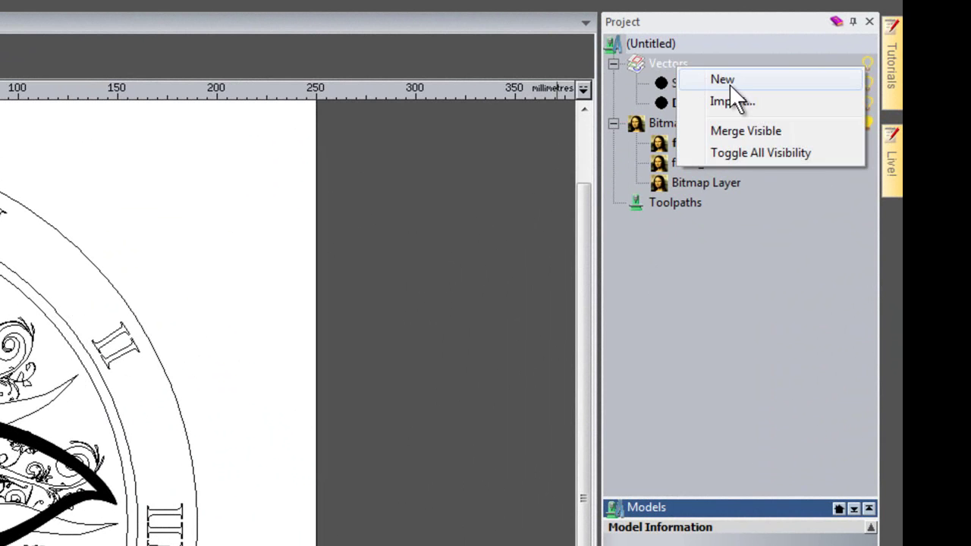
left_click(737, 82)
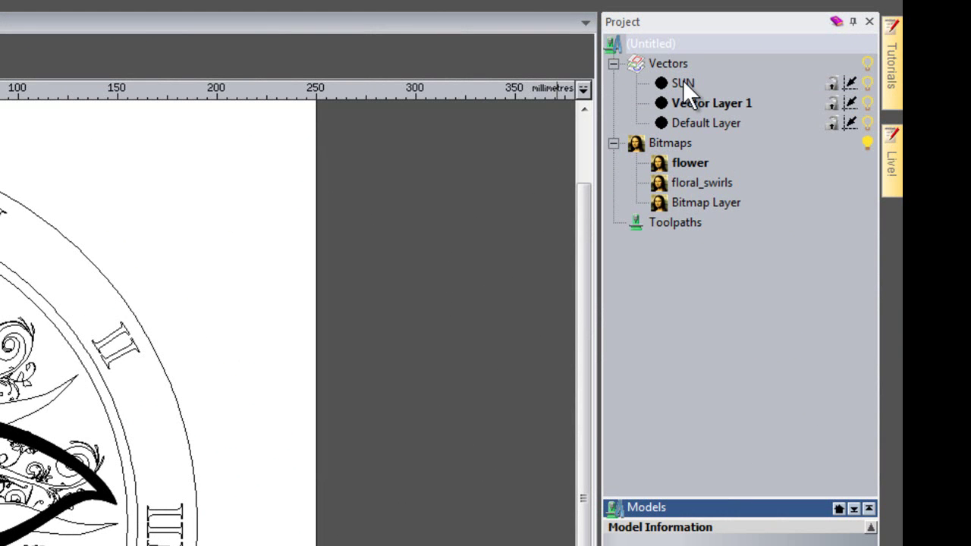
left_click(712, 102)
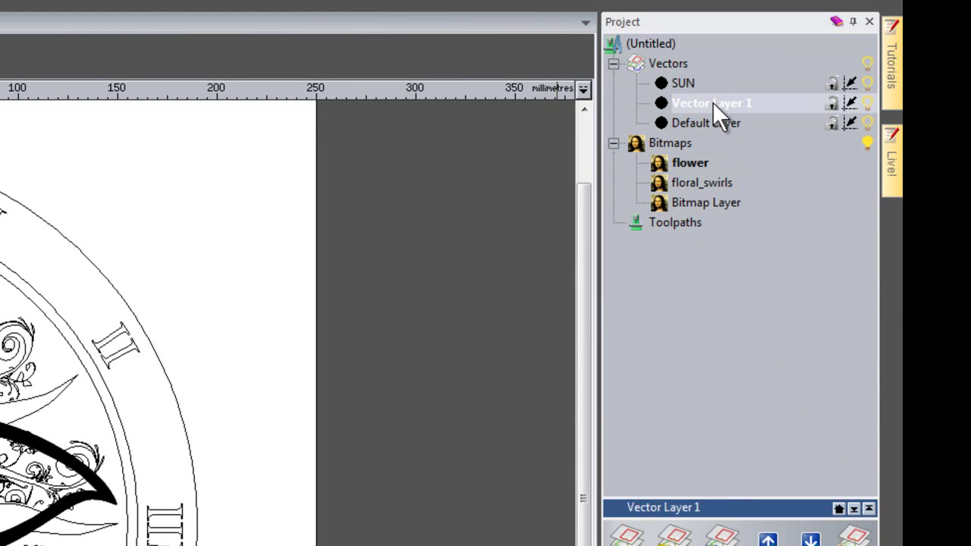
right_click(712, 101)
left_click(791, 407)
type("FLOWER")
key("Return")
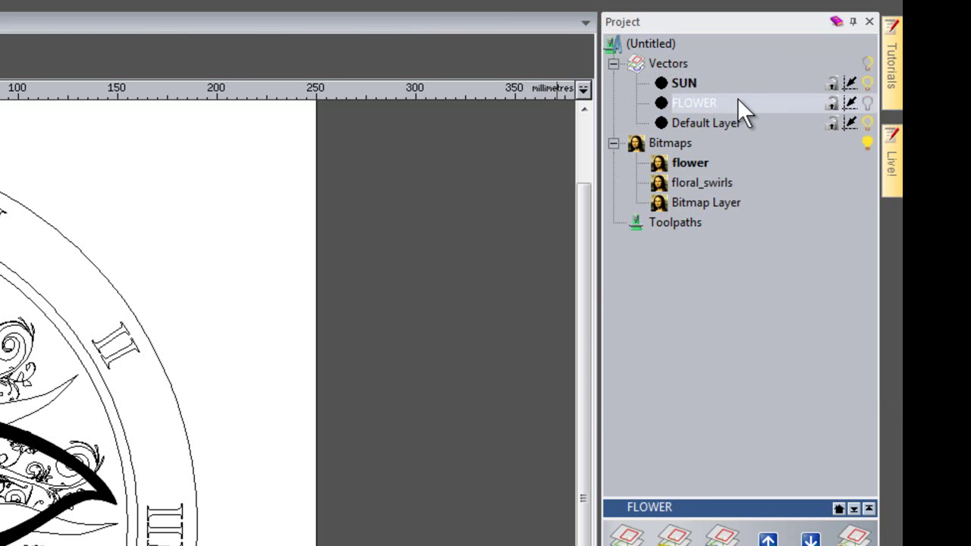
left_click(690, 103)
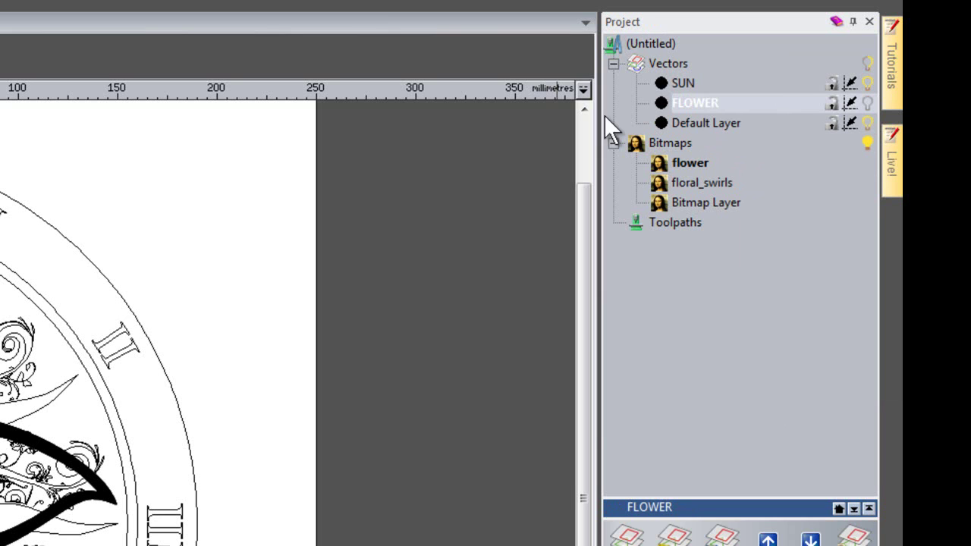
left_click(867, 103)
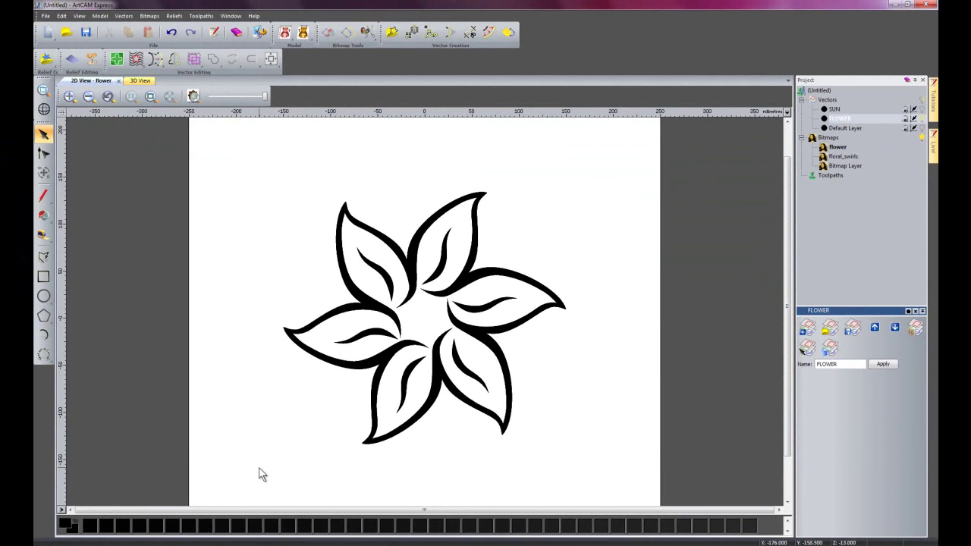
Reduce the flower bitmap to two colours for vector tracing, with black as the primary and white as the secondary colour
left_click(508, 34)
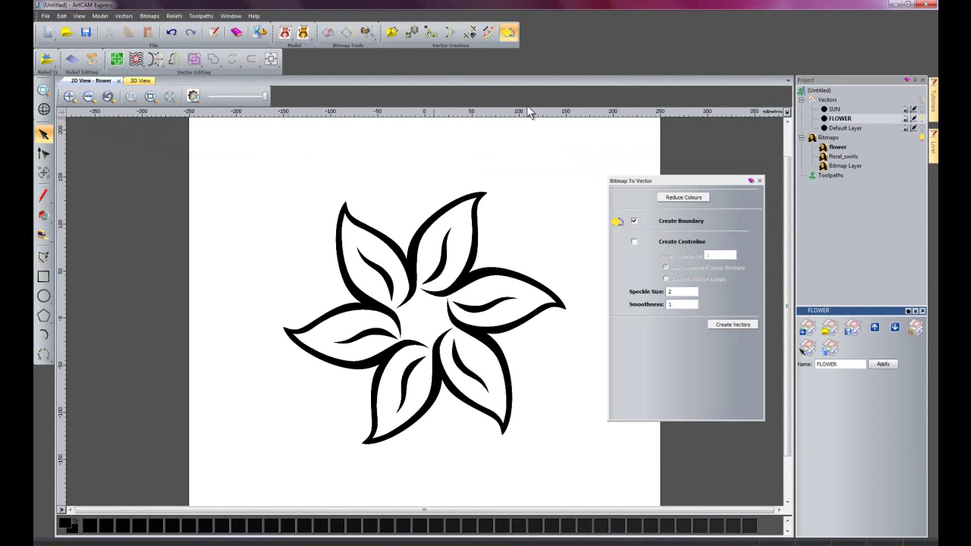
left_click(697, 198)
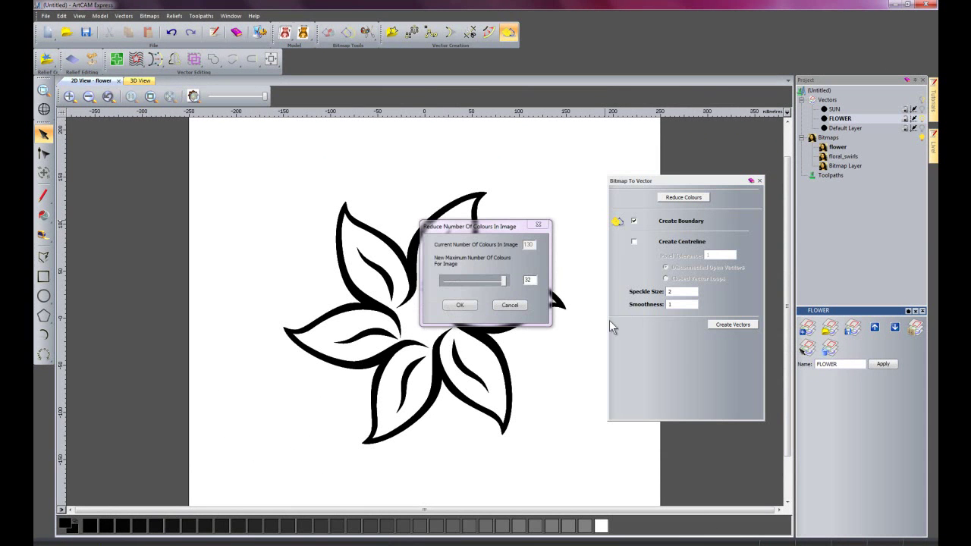
left_click_drag(501, 284, 419, 292)
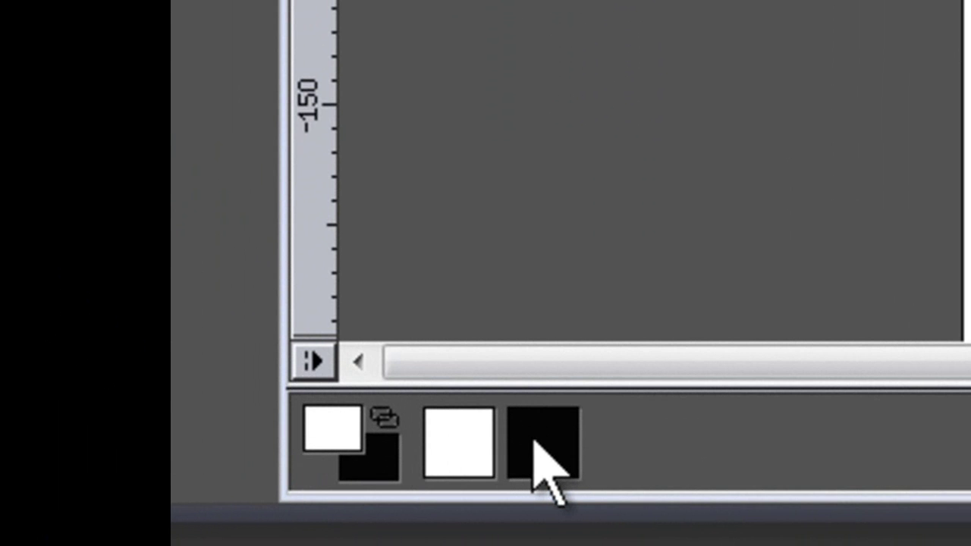
left_click(533, 441)
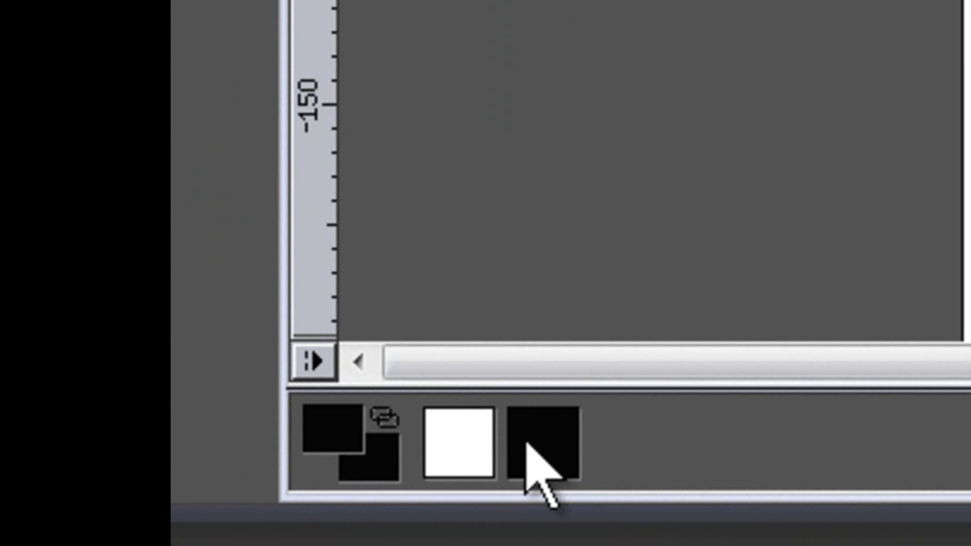
right_click(466, 453)
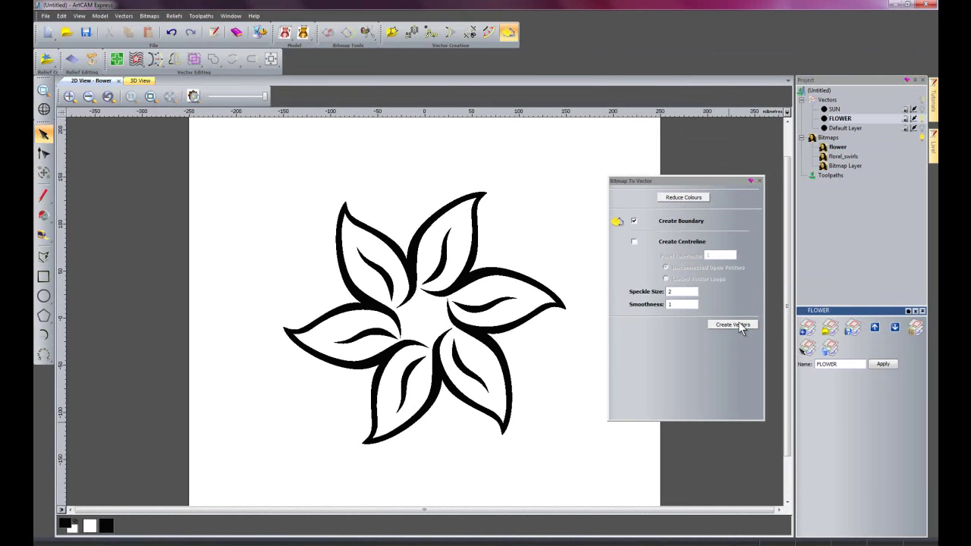
Create boundary vectors from the flower with speckle size 2 and smoothness 1, and hide the bitmap
left_click(732, 325)
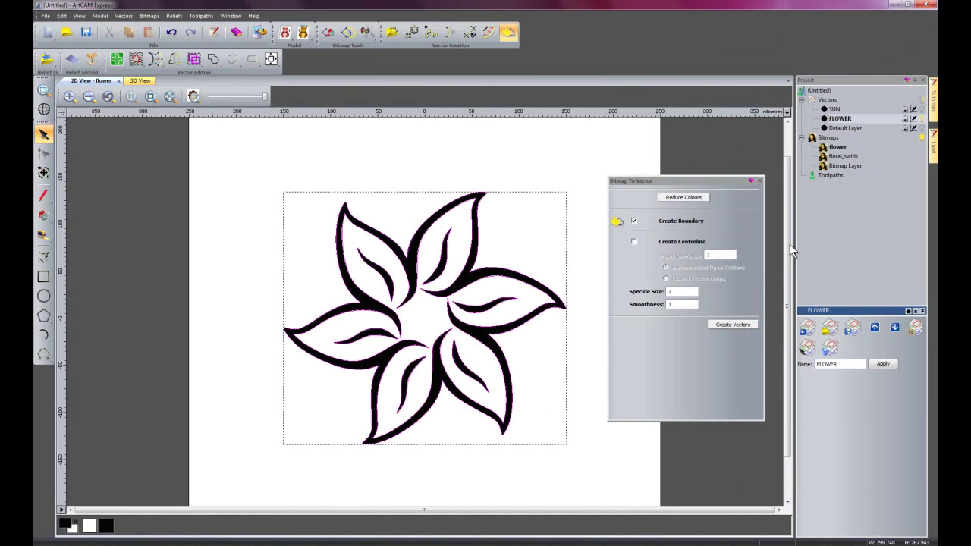
left_click(750, 182)
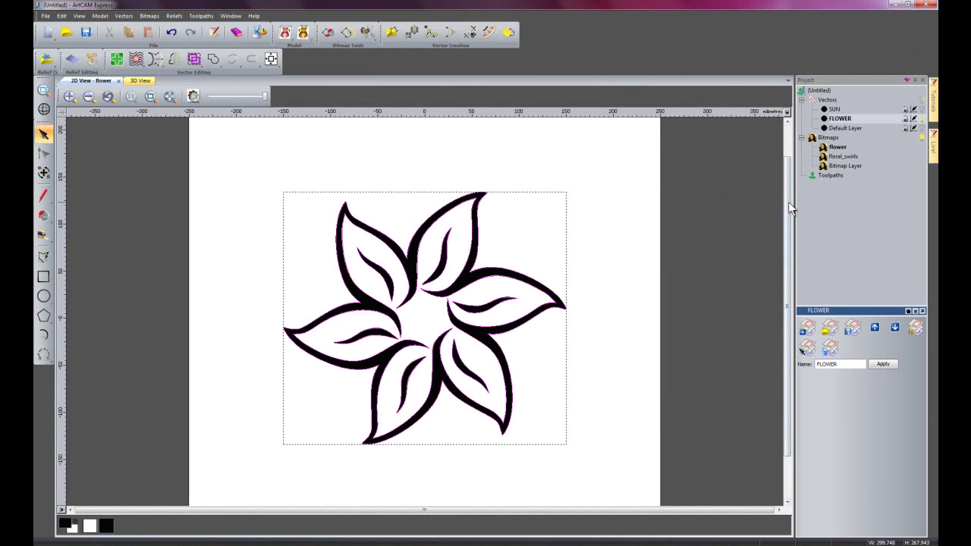
left_click(922, 138)
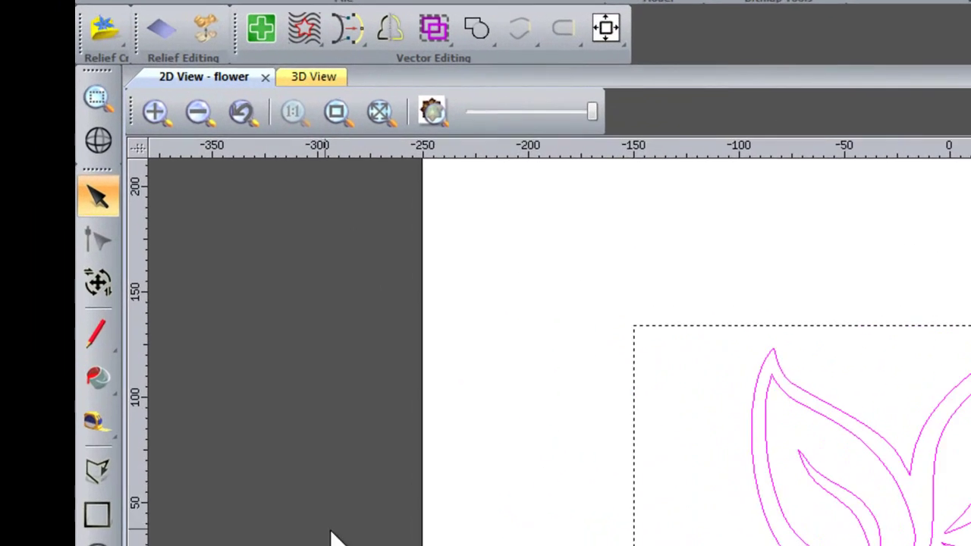
Resize the flower vectors to a width of 40 mm with width and height linked
left_click(108, 296)
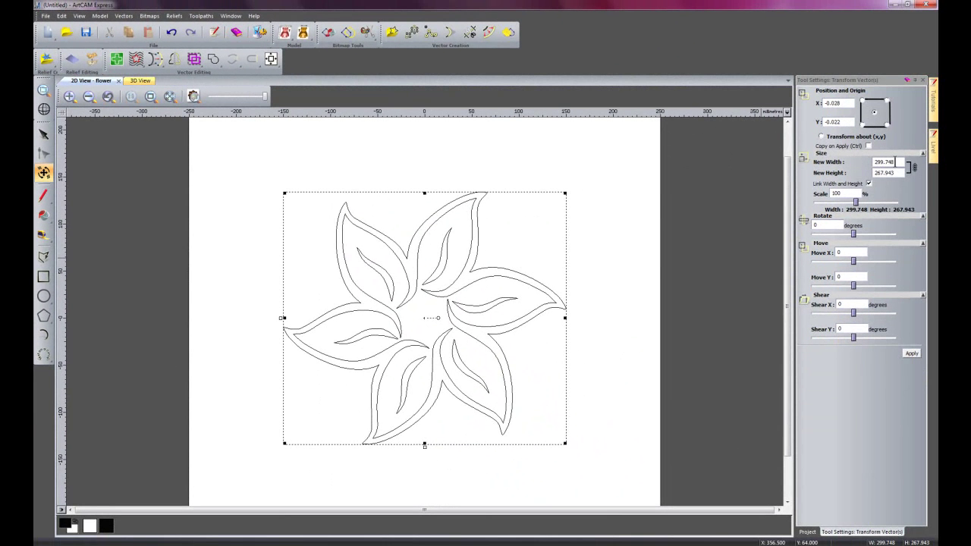
left_click(895, 161)
type("40")
left_click(911, 353)
right_click(612, 355)
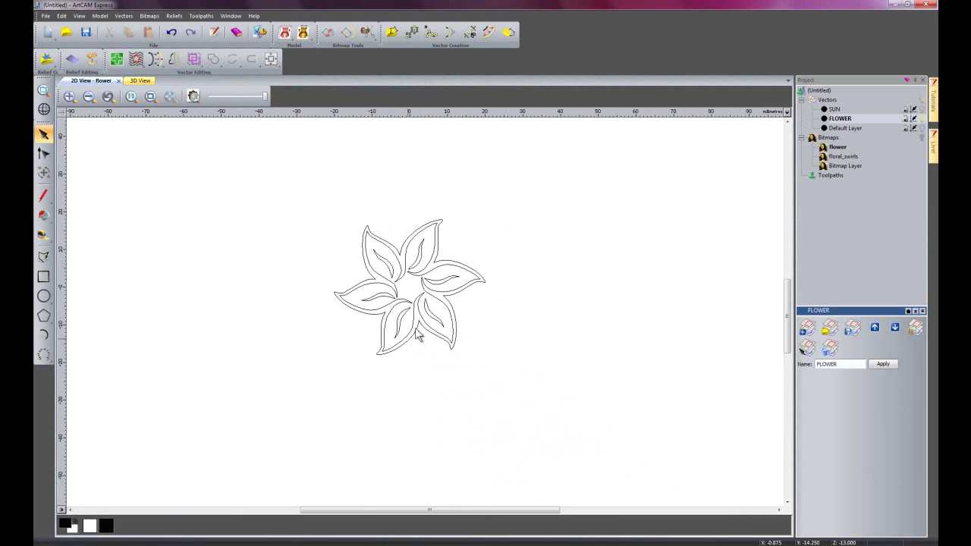
Group all the vectors of the flower together
scroll(433, 310, "up", 3)
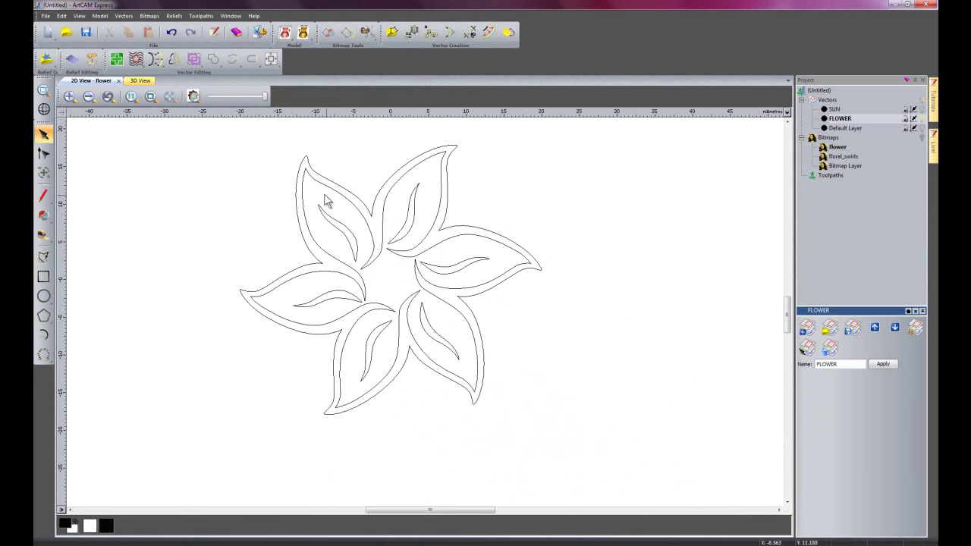
left_click_drag(193, 129, 671, 482)
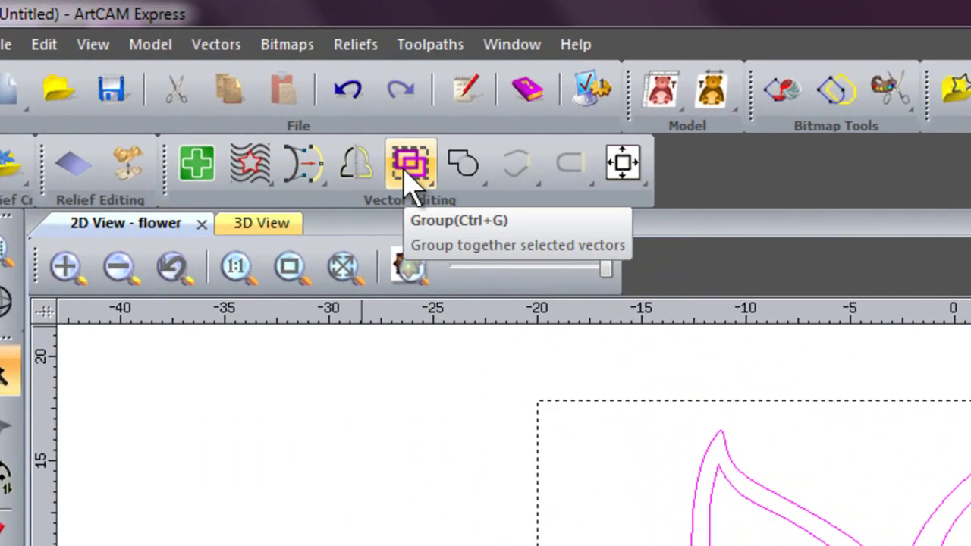
left_click(409, 163)
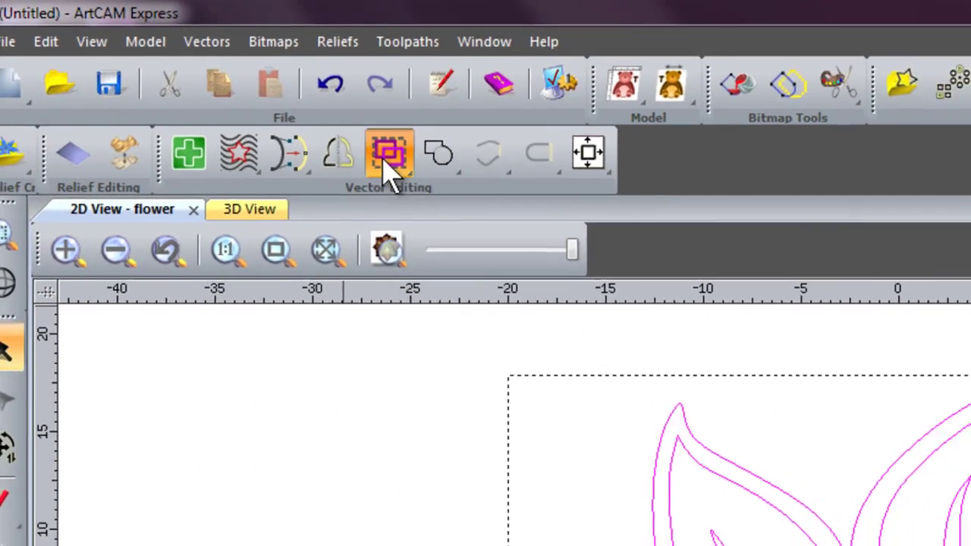
left_click(189, 245)
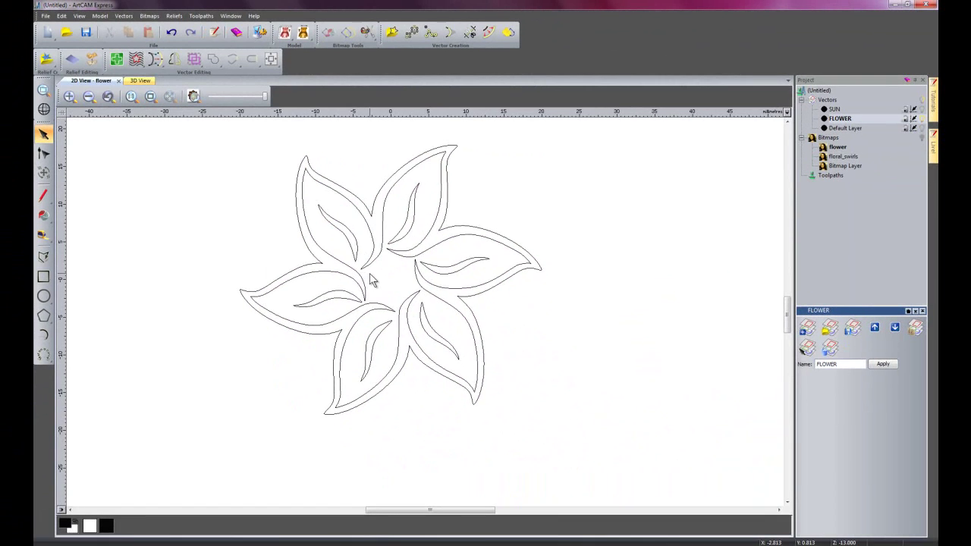
Show the SUN layer and paste 30 copies of the flower along the outermost circle of the clock face
scroll(422, 297, "down", 2)
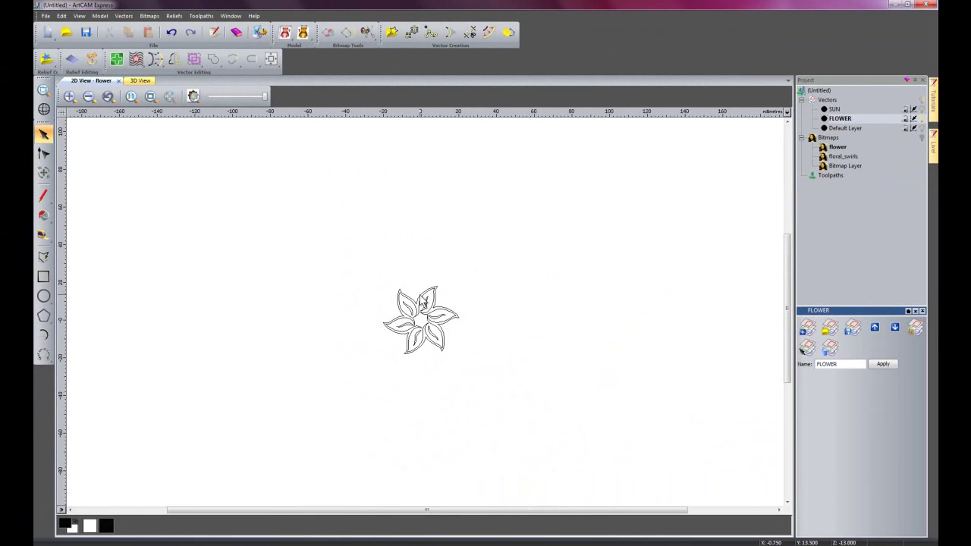
scroll(423, 302, "down", 1)
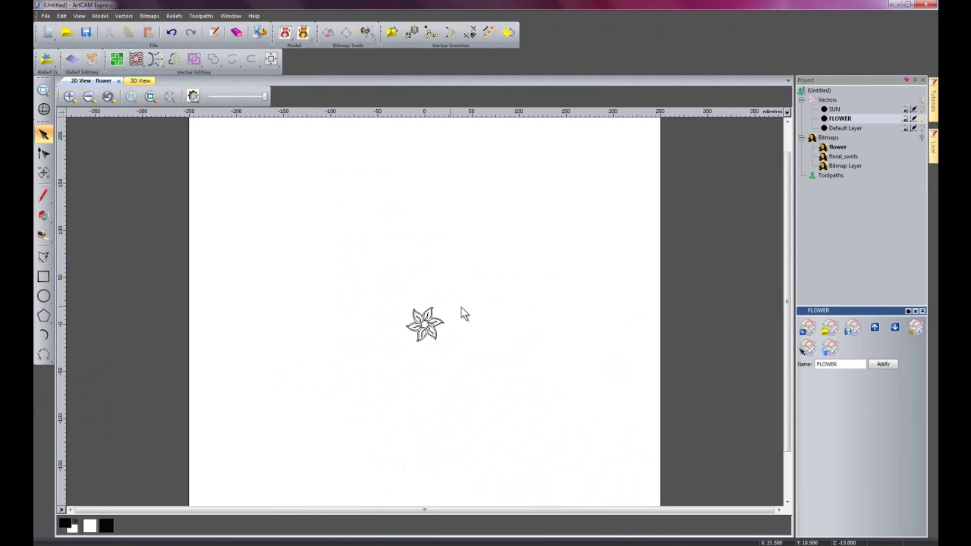
left_click(923, 109)
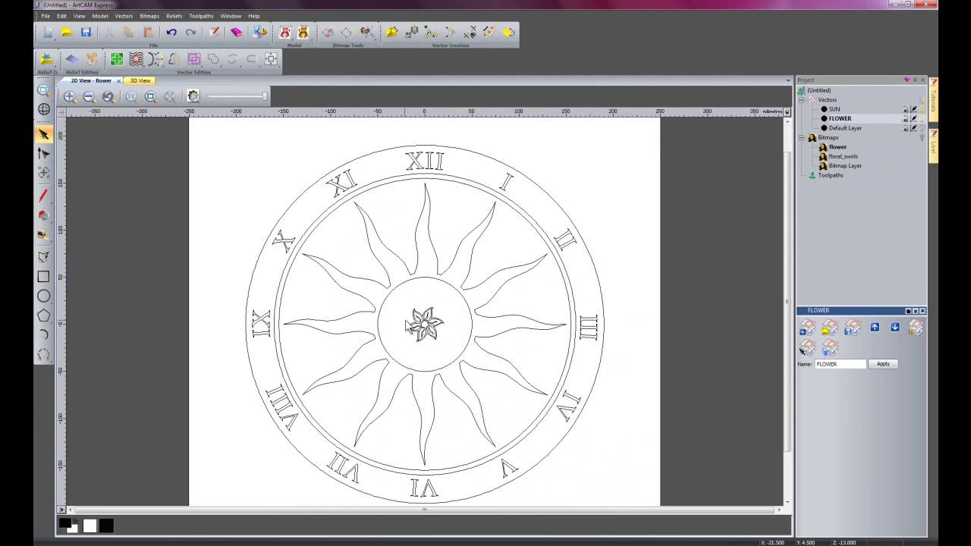
left_click(424, 323)
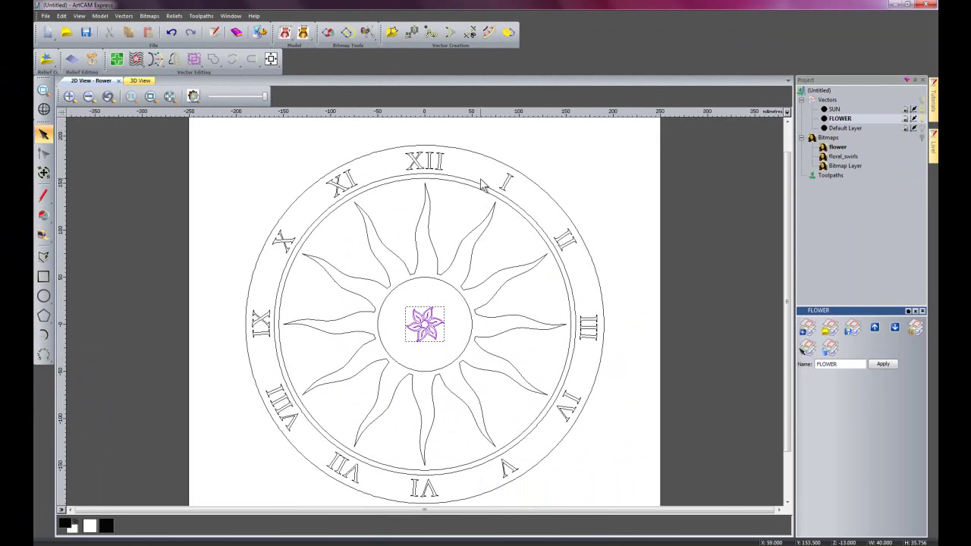
left_click(471, 148, "shift")
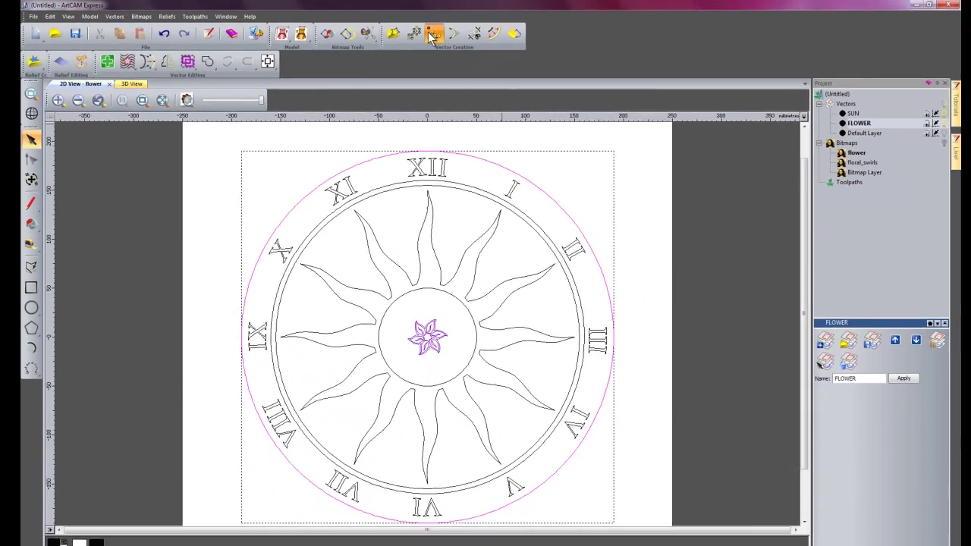
left_click(470, 53)
left_click_drag(243, 11, 126, 157)
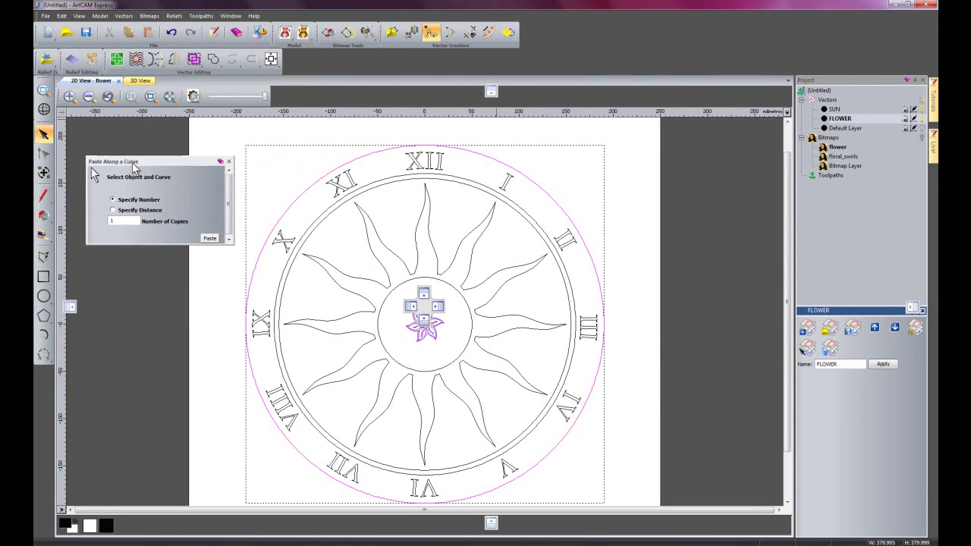
double_click(112, 215)
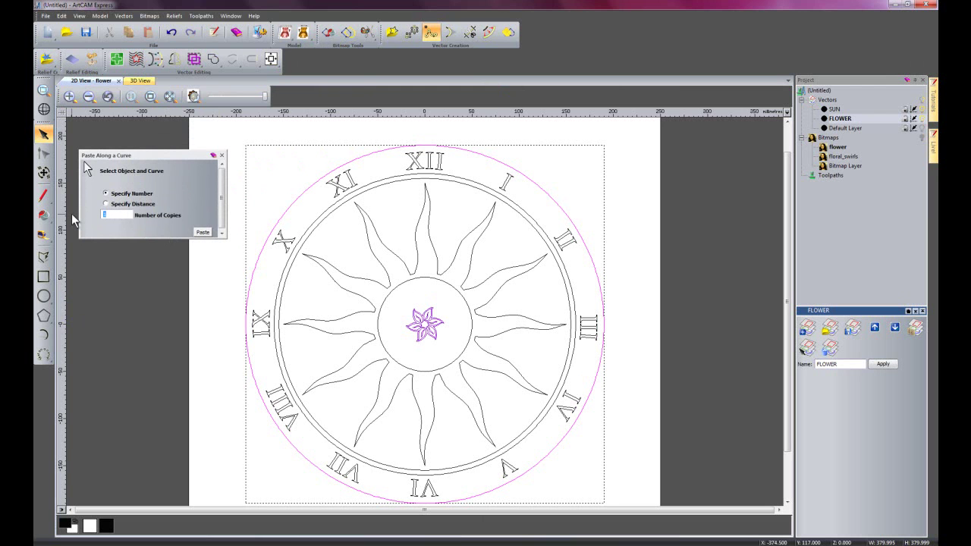
type("30")
left_click(203, 233)
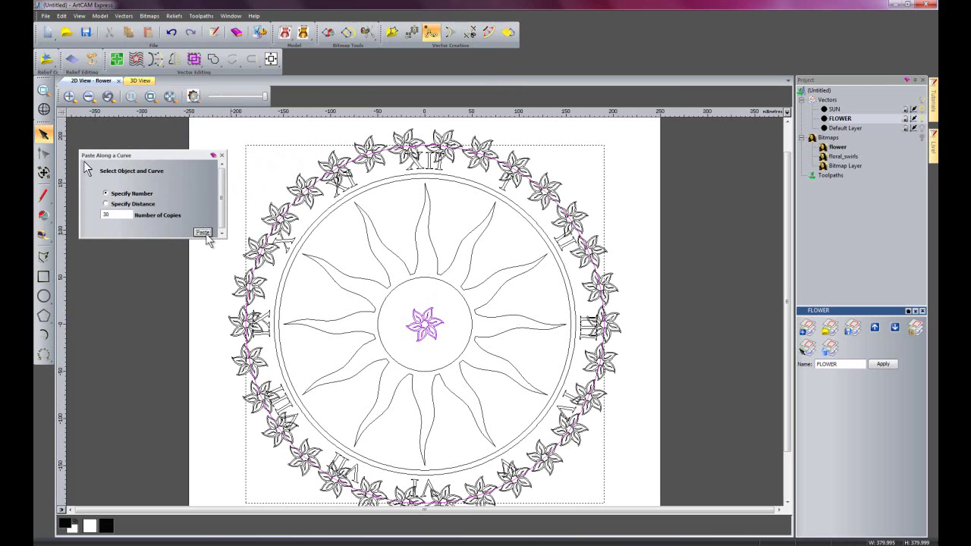
left_click(222, 155)
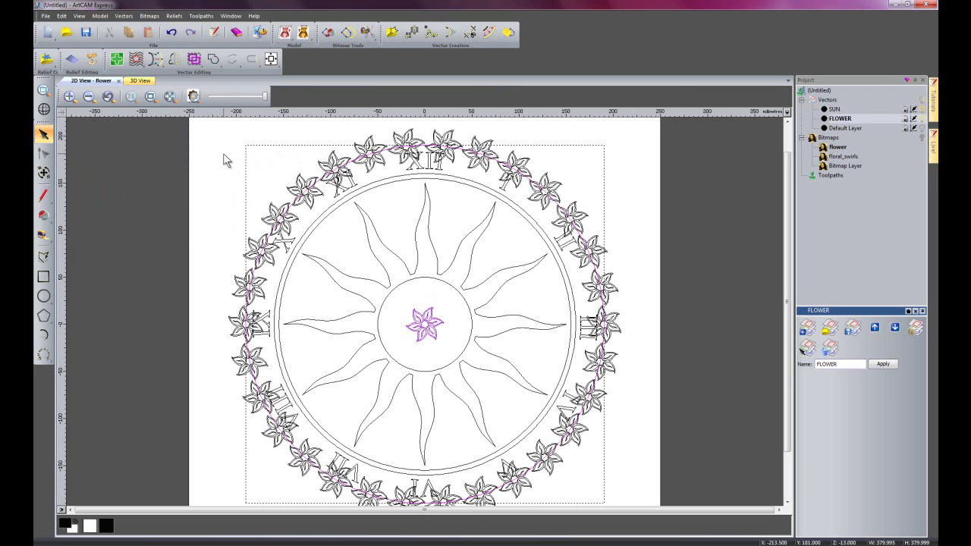
Delete the original flower in the centre of the sun
left_click(278, 184)
left_click(417, 316)
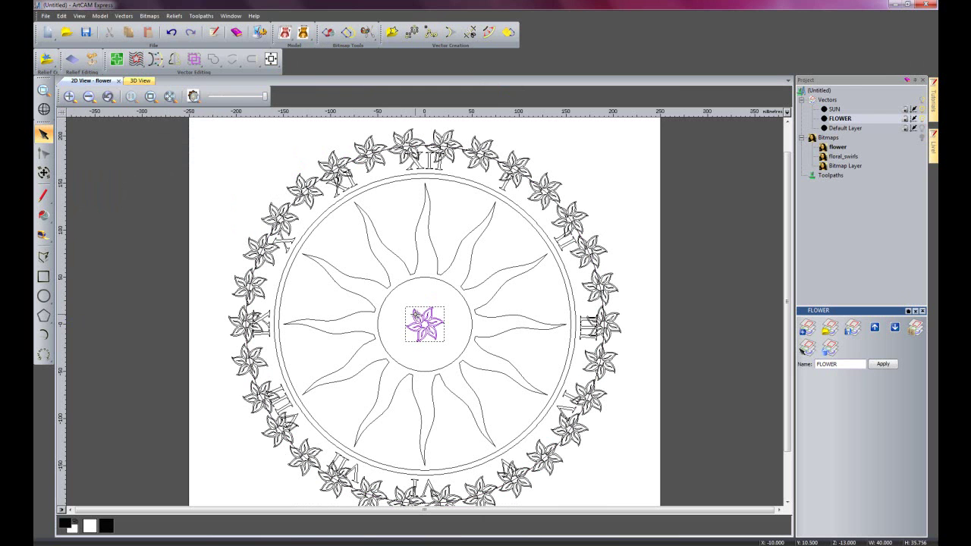
key("Delete")
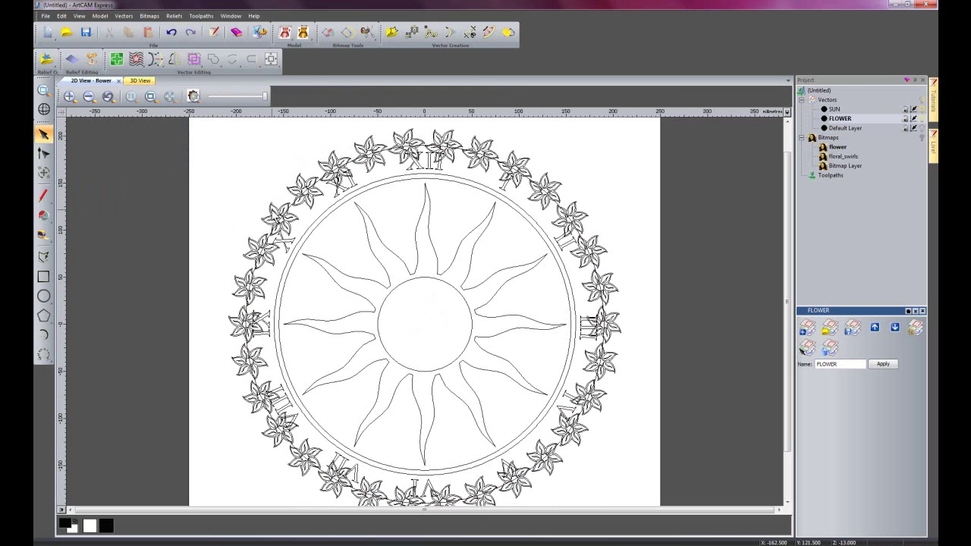
Resize the ring of pasted flowers to a width of 460 mm with width and height linked
left_click(276, 219)
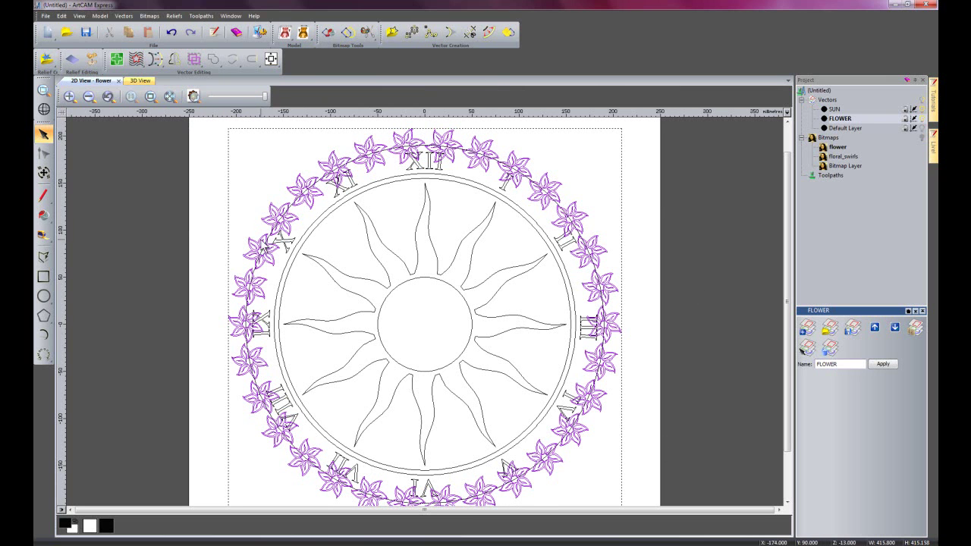
left_click(43, 172)
double_click(885, 162)
type("455")
key("Return")
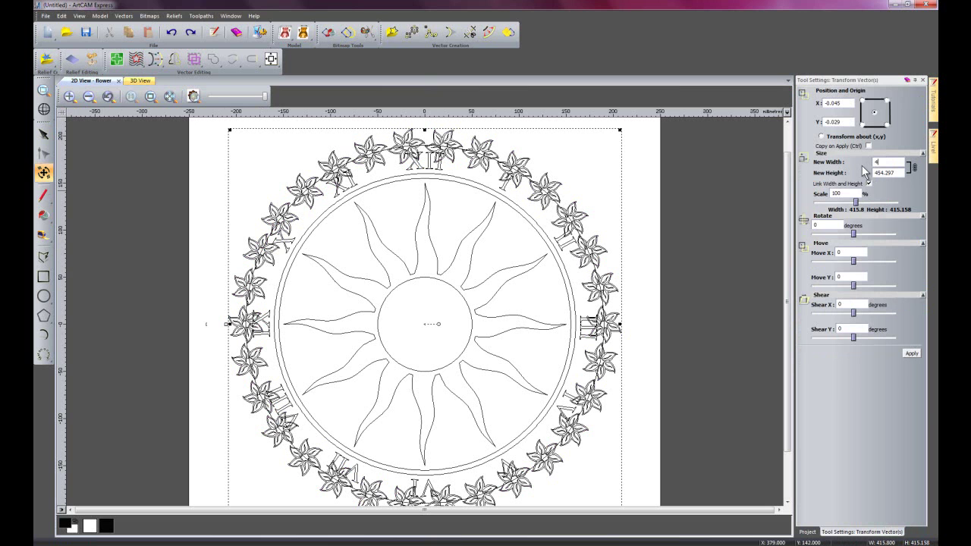
left_click(913, 351)
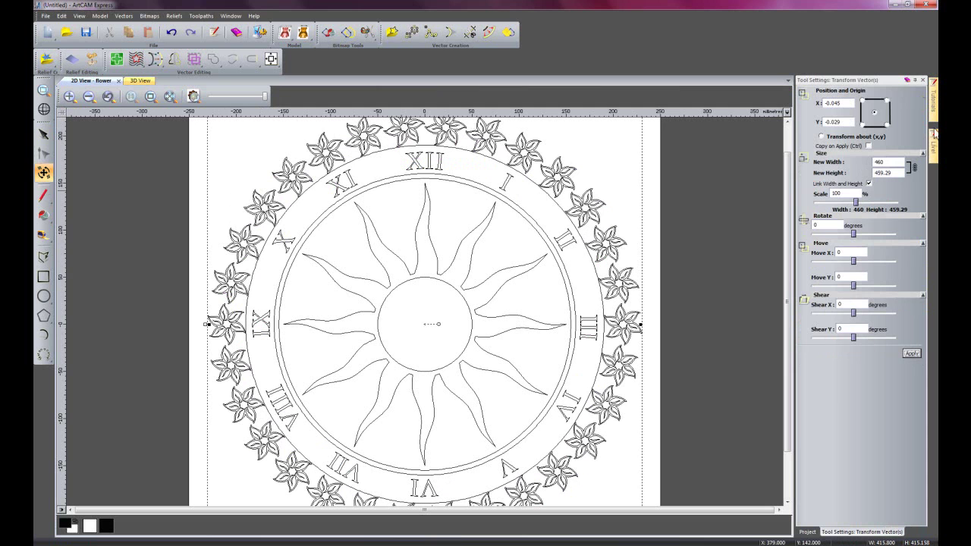
left_click(923, 80)
left_click(693, 272)
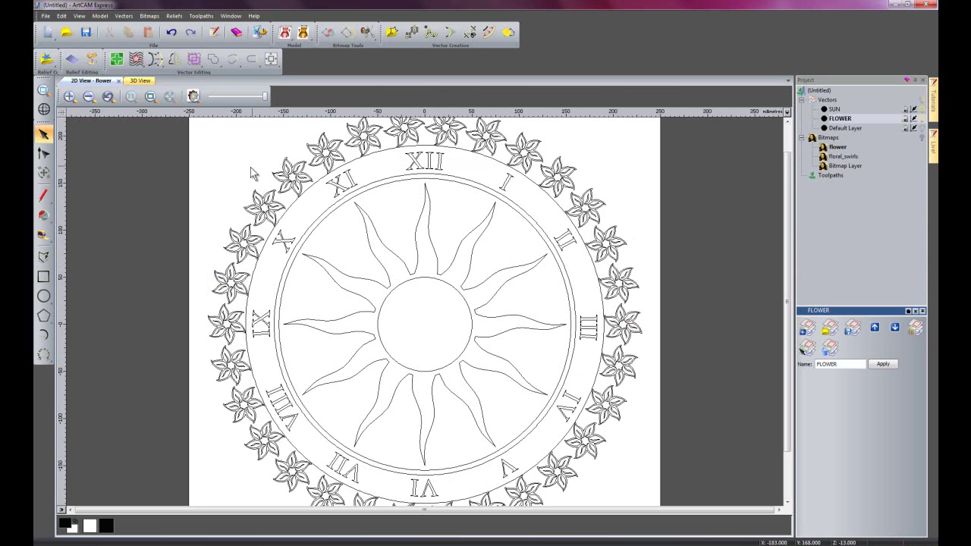
Draw a circle of 465 mm diameter around the ring of flowers, centred on the clock face
left_click(43, 295)
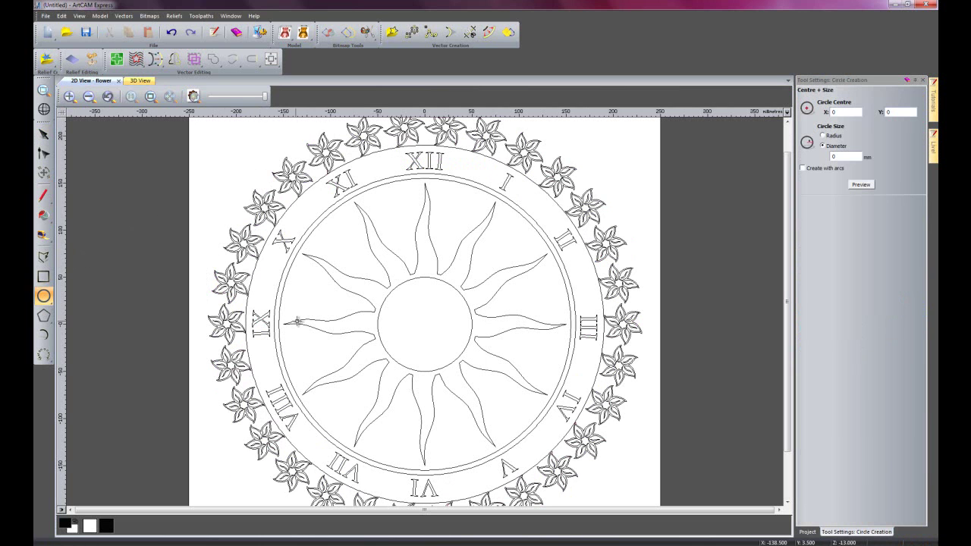
mouse_move(425, 331)
left_mouse_down()
mouse_move(464, 249)
mouse_move(544, 213)
left_mouse_up()
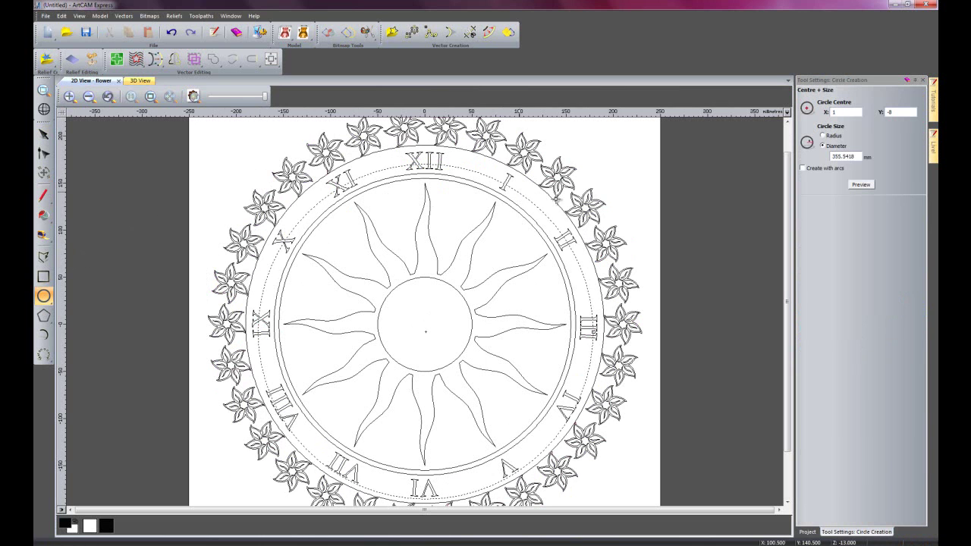
double_click(856, 157)
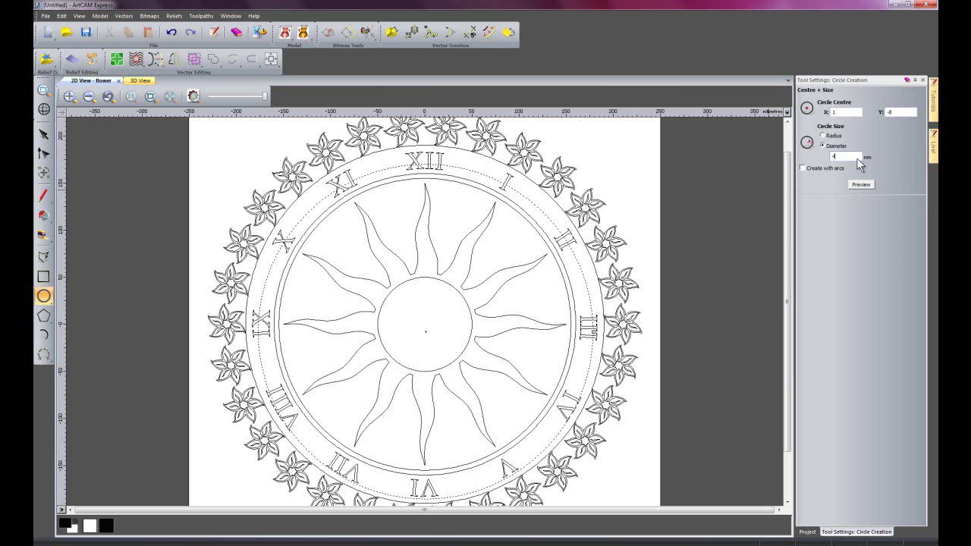
left_click(848, 186)
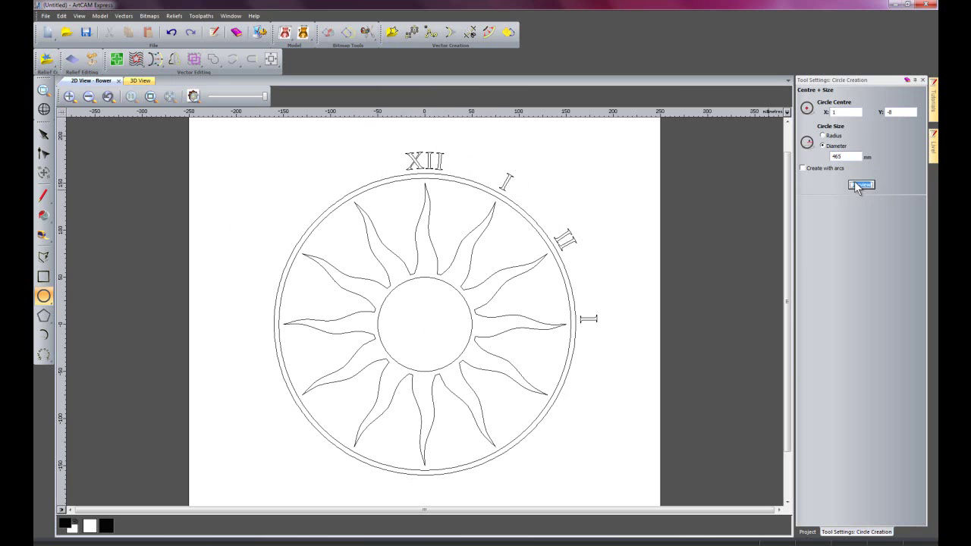
key("Escape")
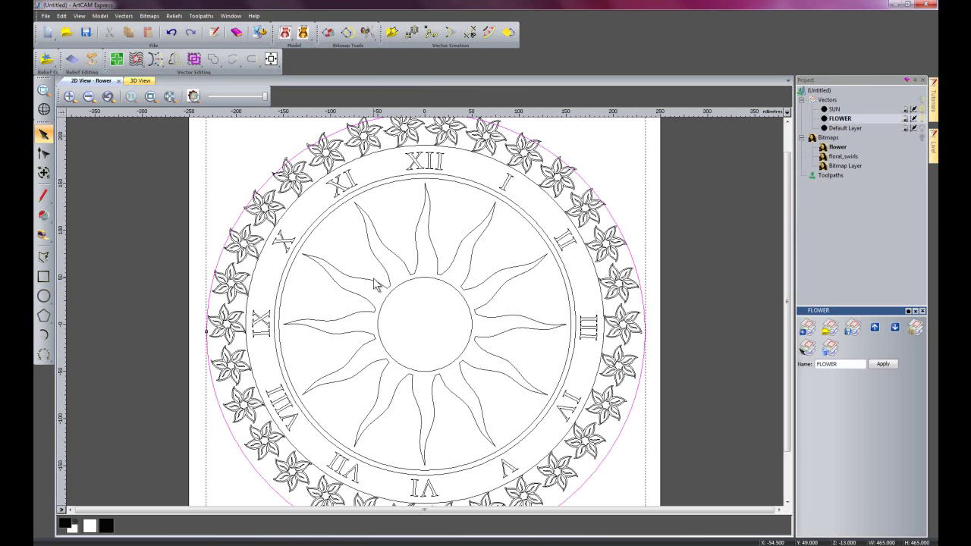
left_click(668, 320)
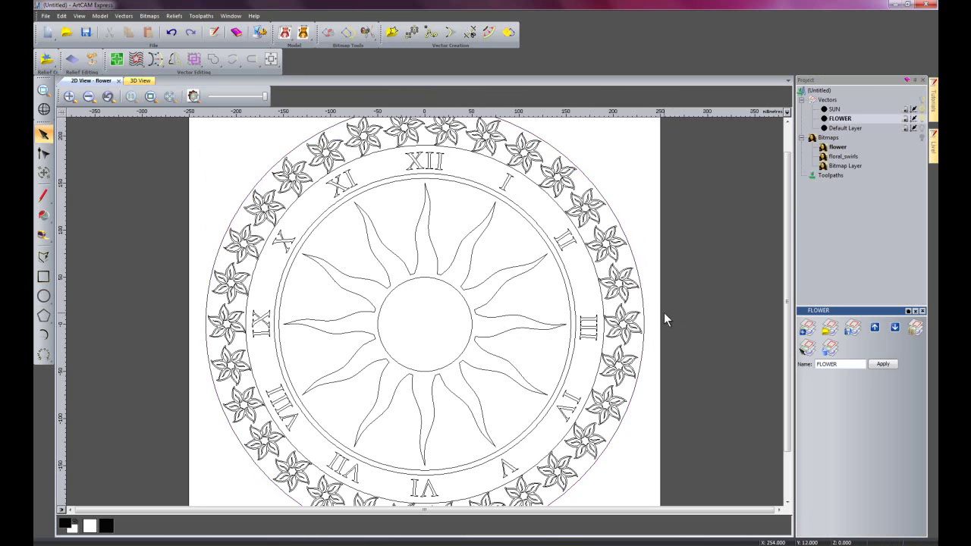
Show the Default Layer containing the floral swirls between the sun rays
scroll(608, 310, "down", 2)
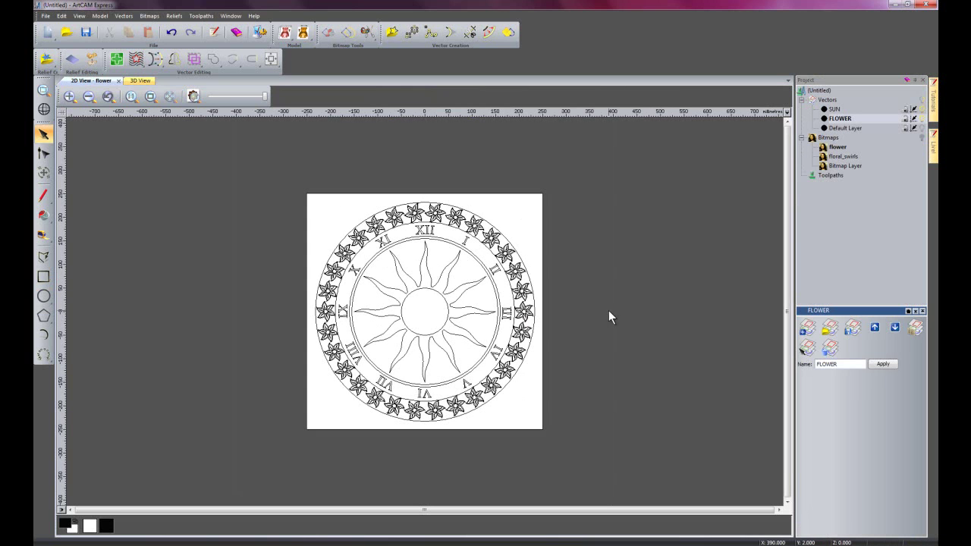
left_click(922, 129)
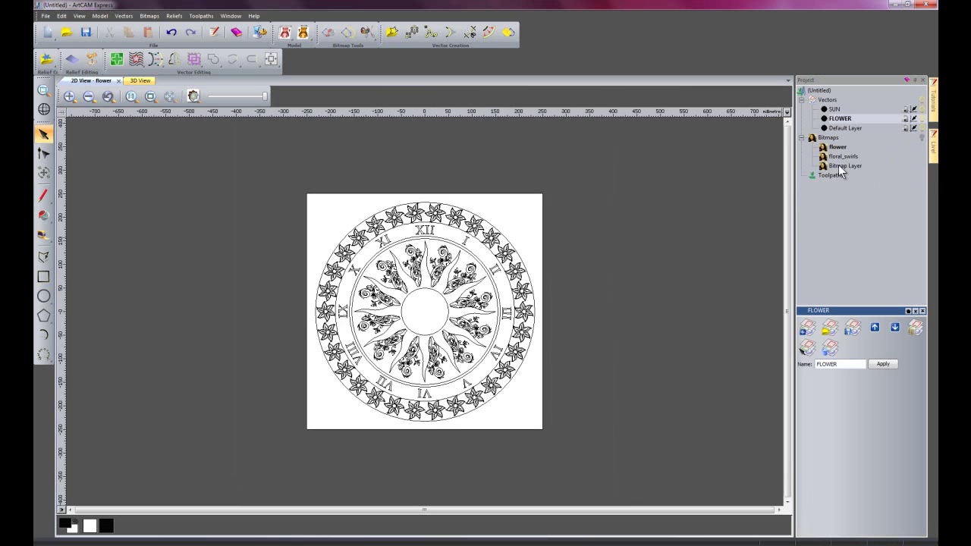
scroll(464, 345, "up", 2)
left_click_drag(791, 336, 795, 306)
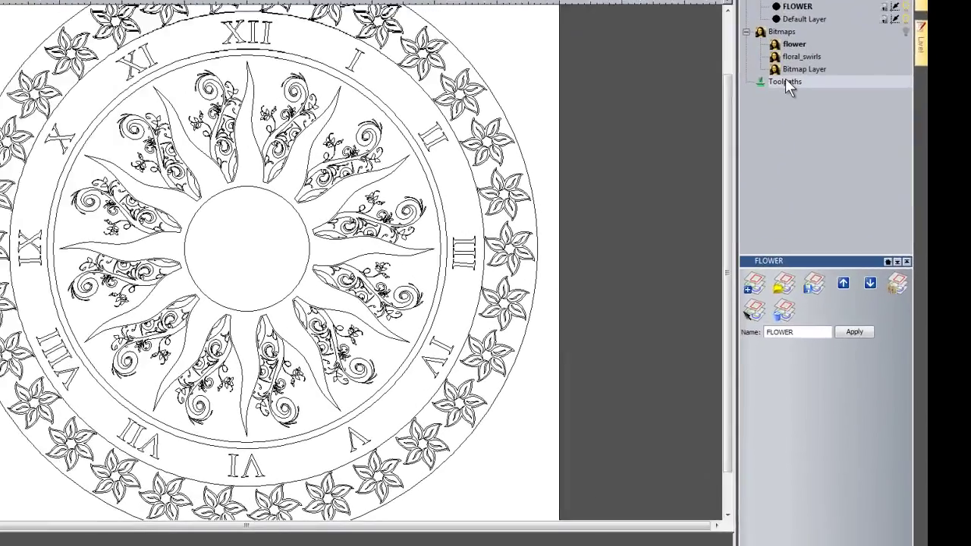
Start a texture toolpath for the sun's central circle, with the selected vectors as the area to machine
left_click(831, 175)
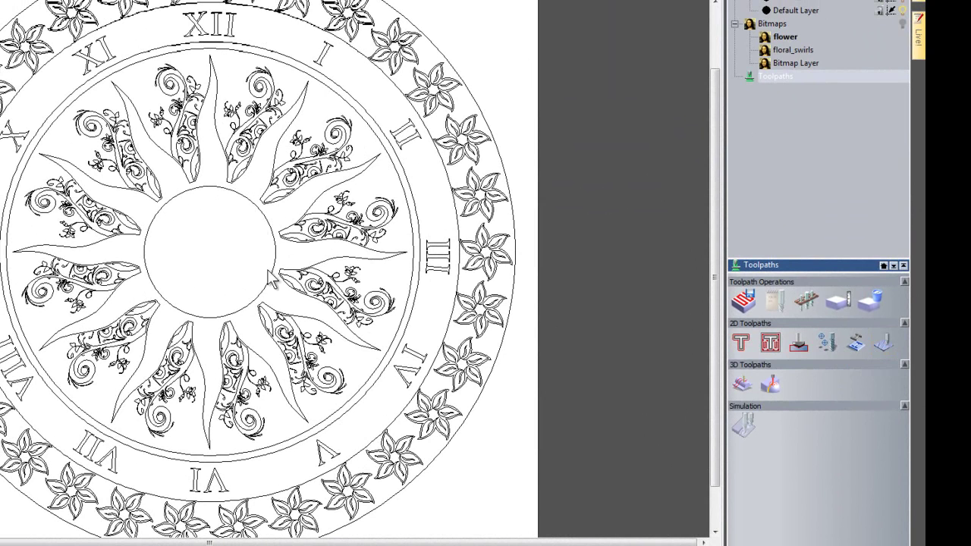
left_click(241, 199)
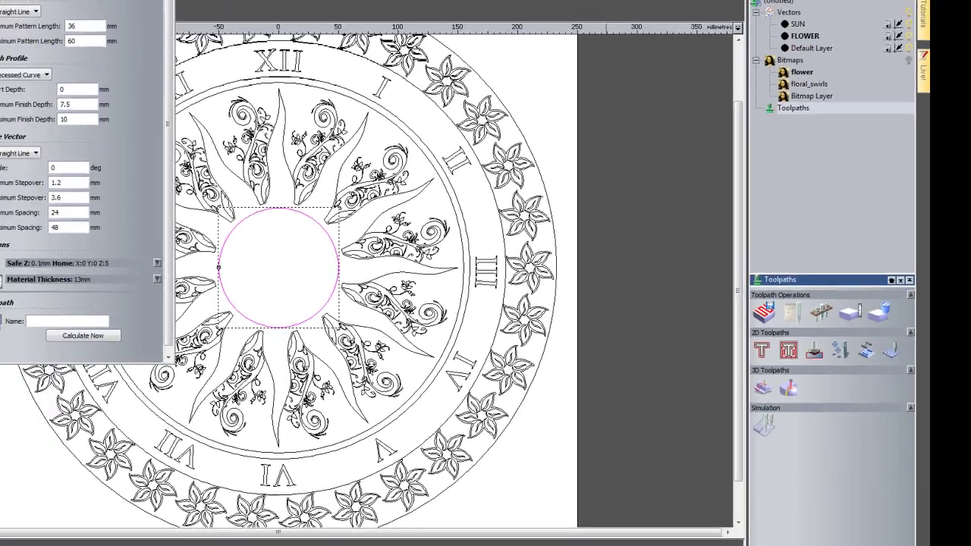
left_click_drag(0, 0, 771, 30)
left_click_drag(821, 129, 772, 85)
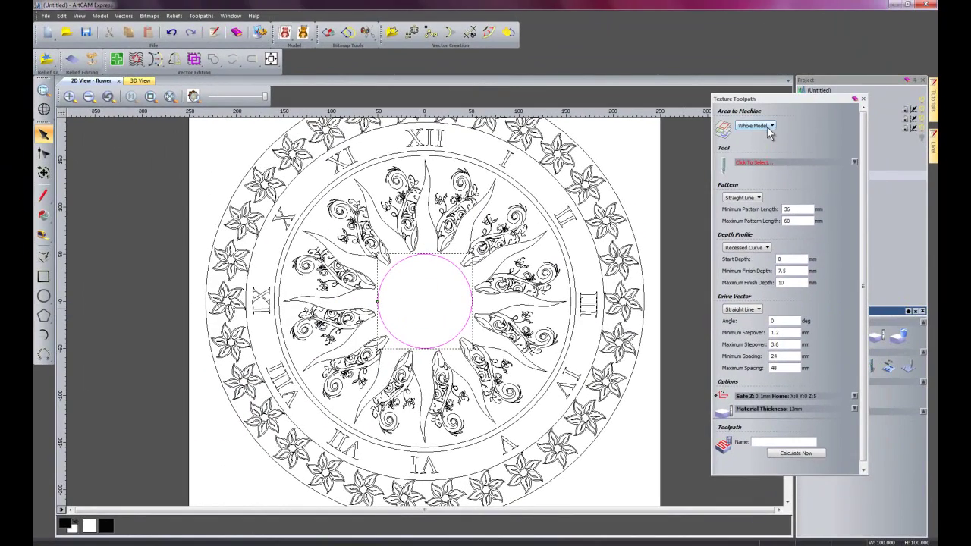
left_click(767, 128)
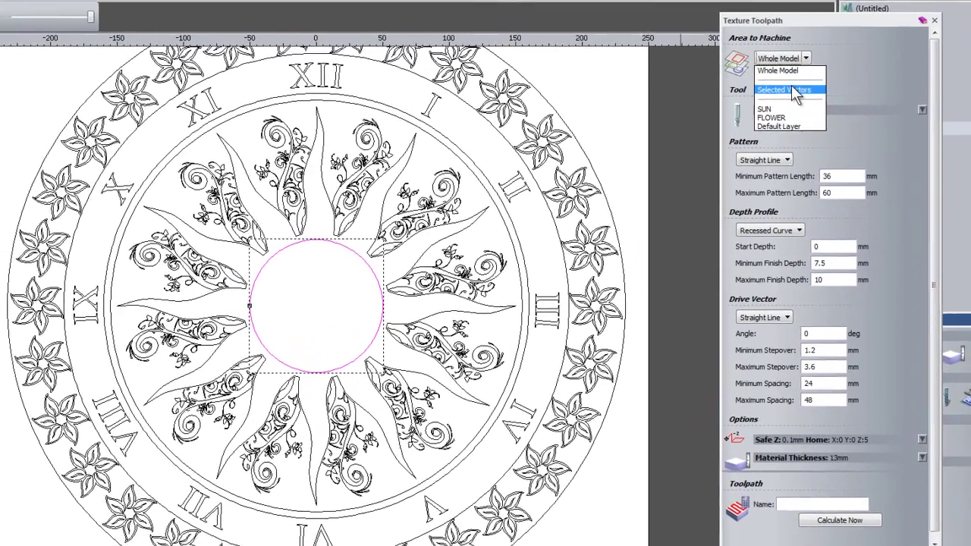
left_click(761, 147)
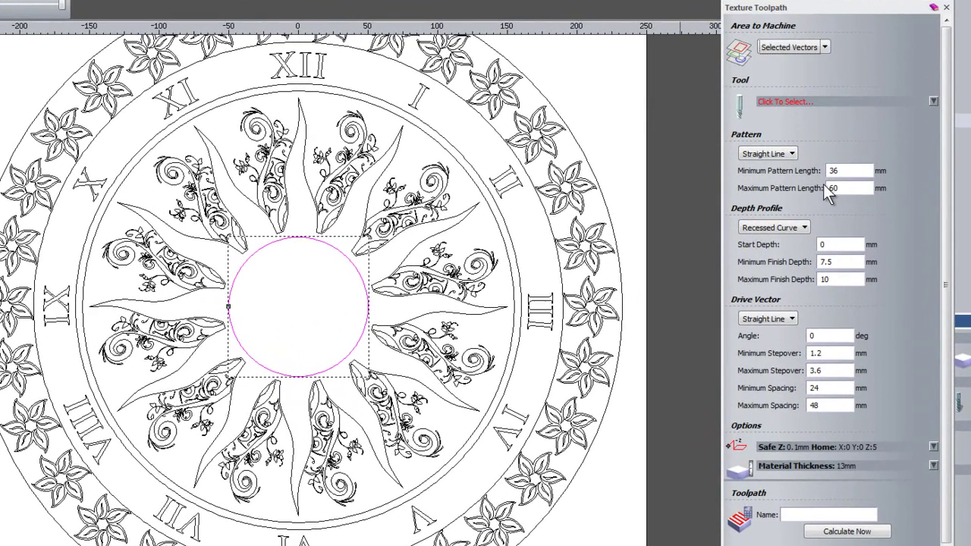
Assign the Ball Nose 3 mm tool with its default values and calculate the texture toolpath under the name Texture
left_click(801, 100)
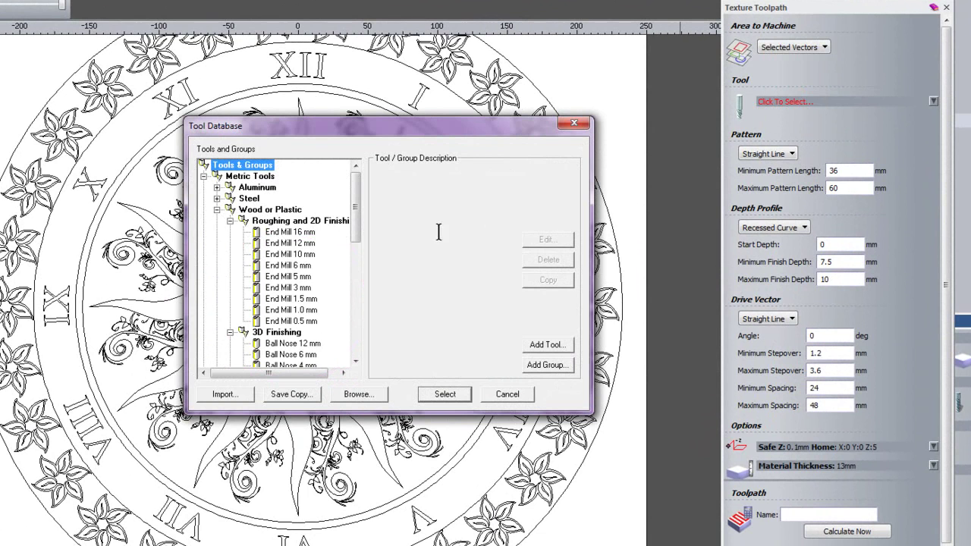
left_click_drag(365, 211, 364, 244)
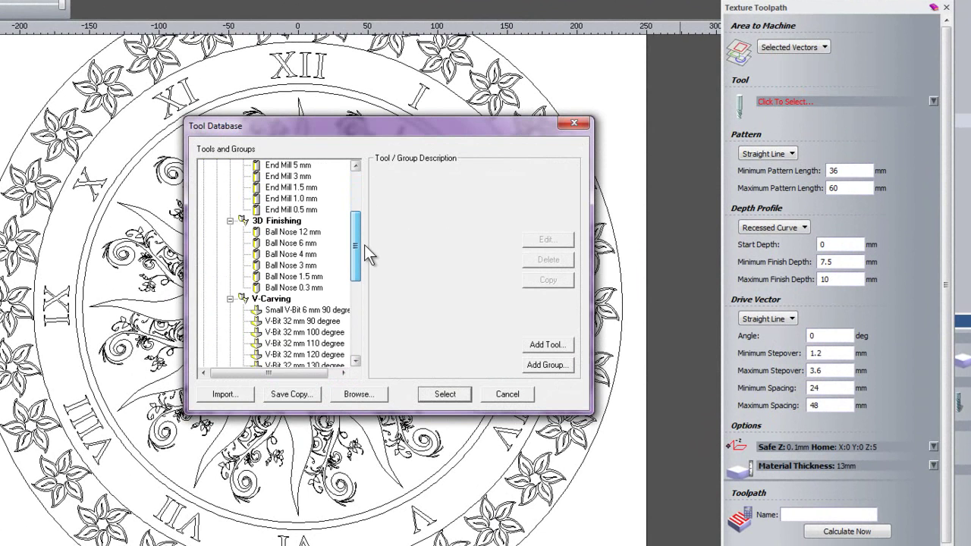
left_click(291, 266)
double_click(292, 266)
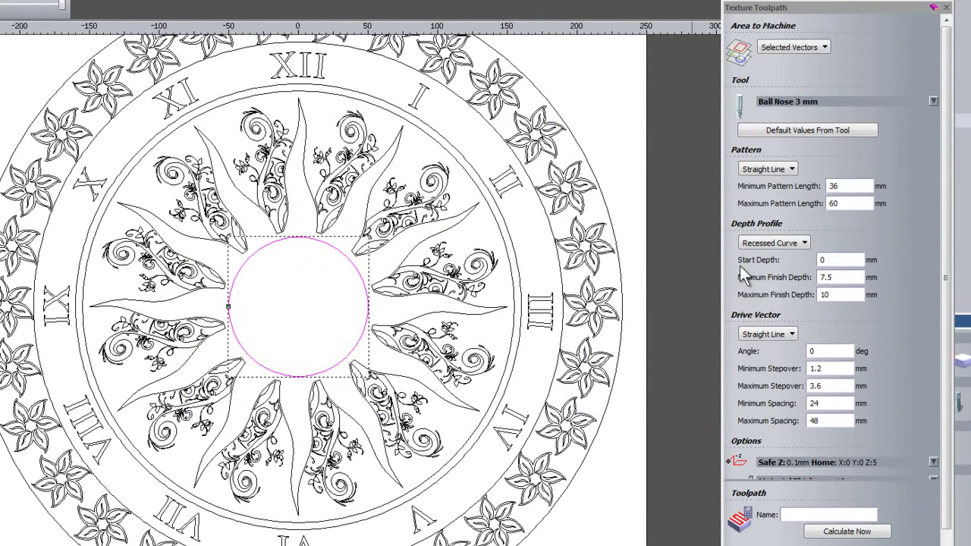
left_click(806, 131)
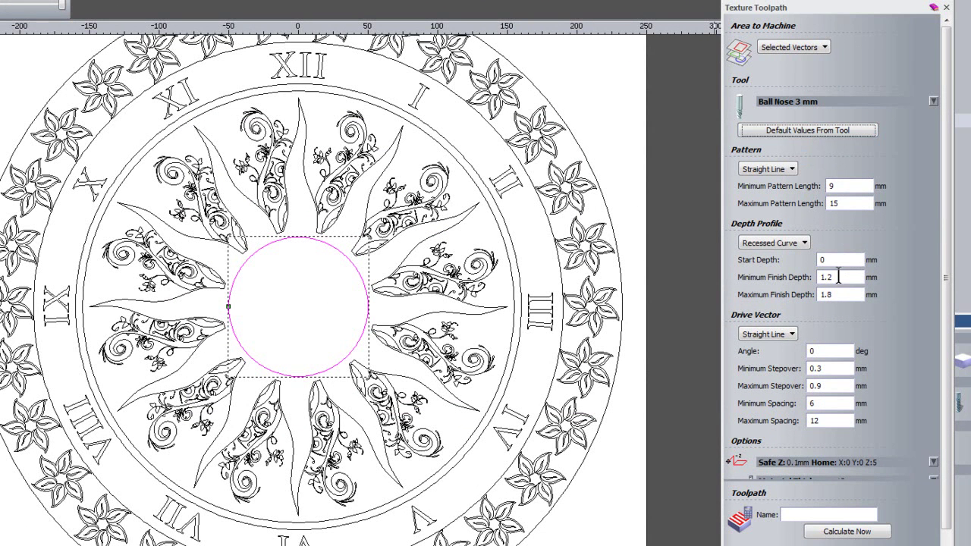
scroll(925, 394, "down", 1)
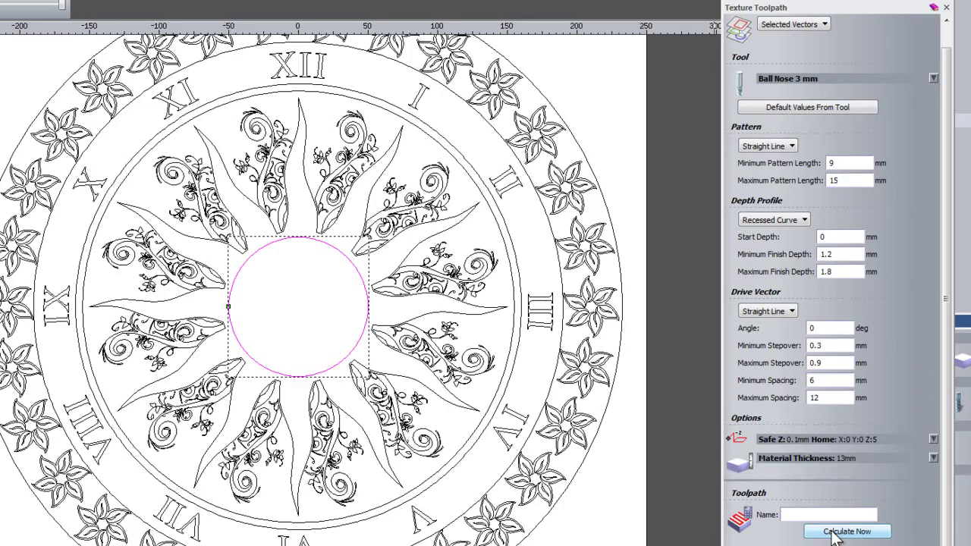
type("Texture")
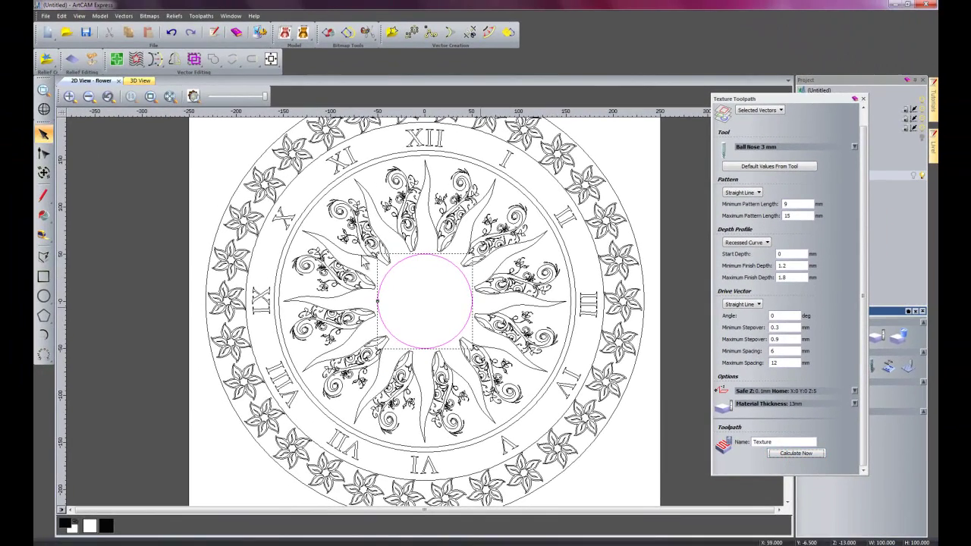
Inspect the calculated texture toolpath in the 3D view and list the project's toolpaths
left_click(140, 80)
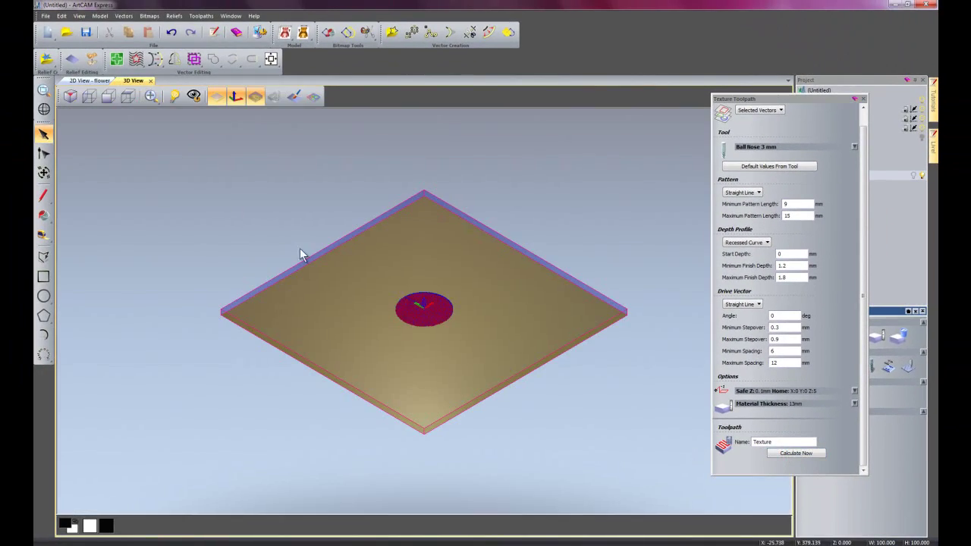
left_click_drag(460, 348, 422, 407)
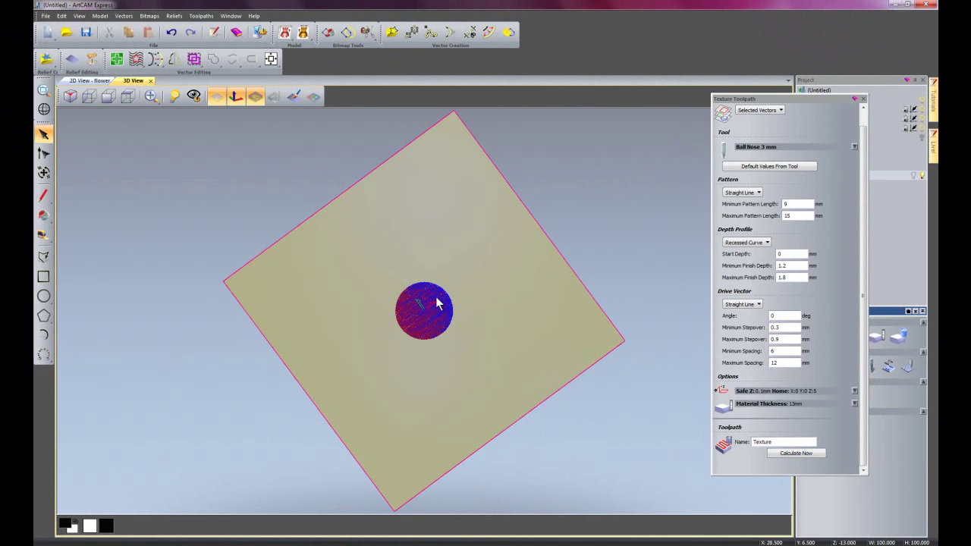
left_click(90, 80)
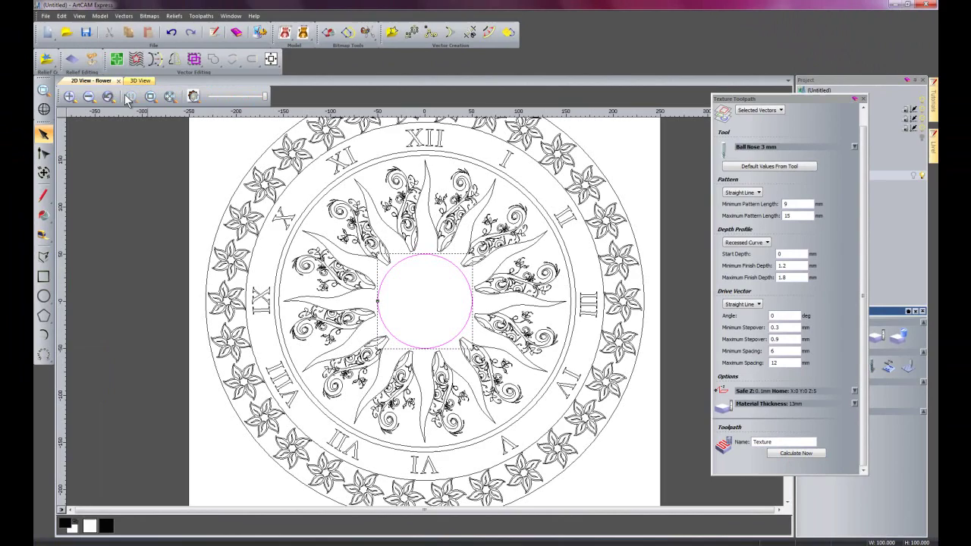
left_click(863, 99)
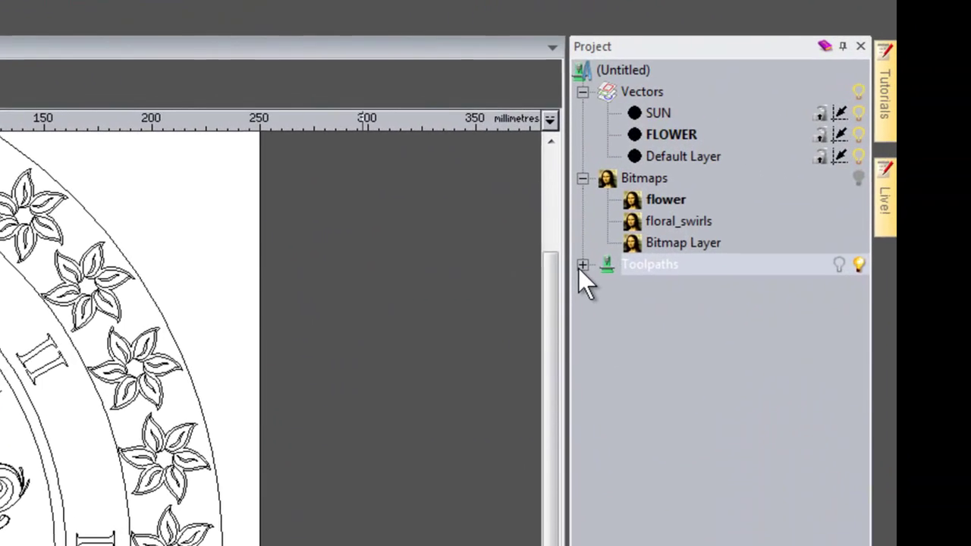
left_click(644, 239)
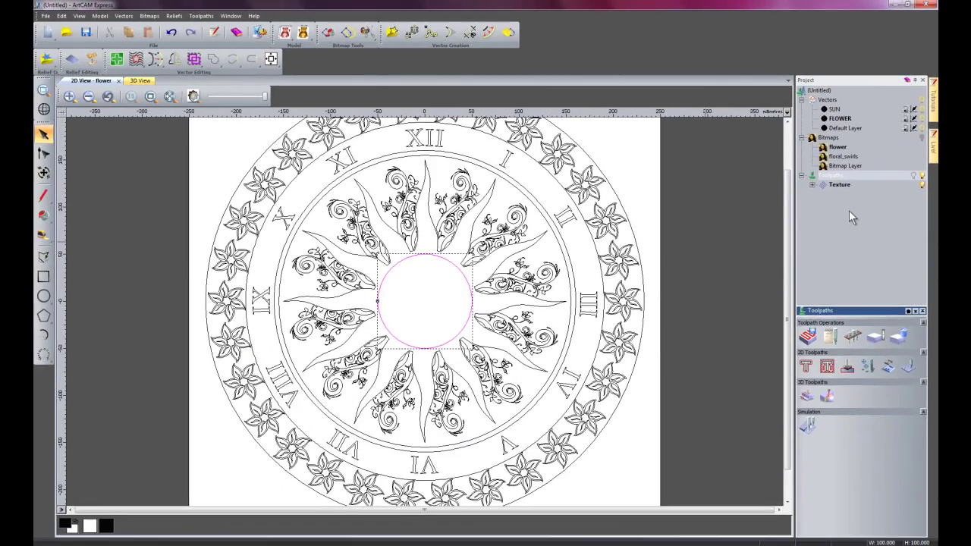
Start a V-bit carving toolpath for the sun's rays and its central circle, using the selected vectors
left_click(401, 425)
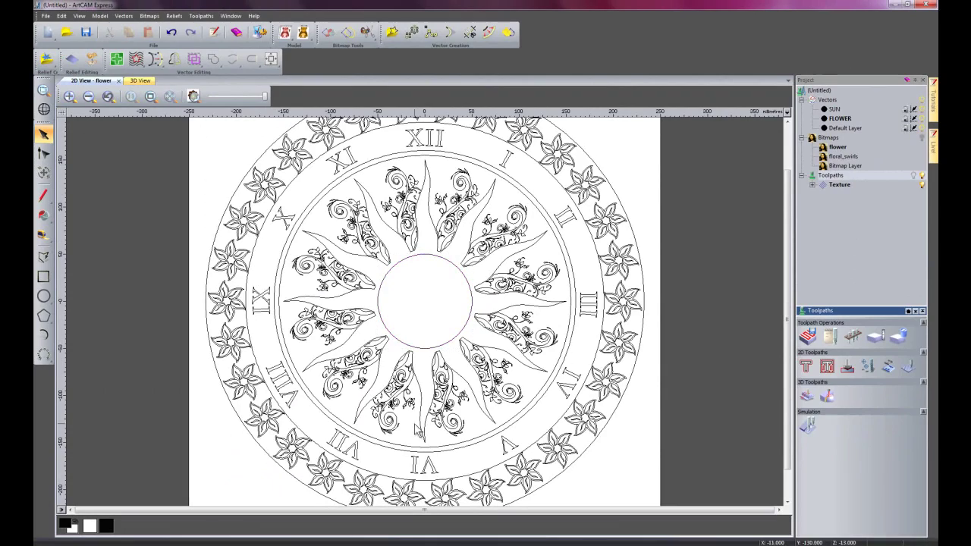
left_click(419, 425)
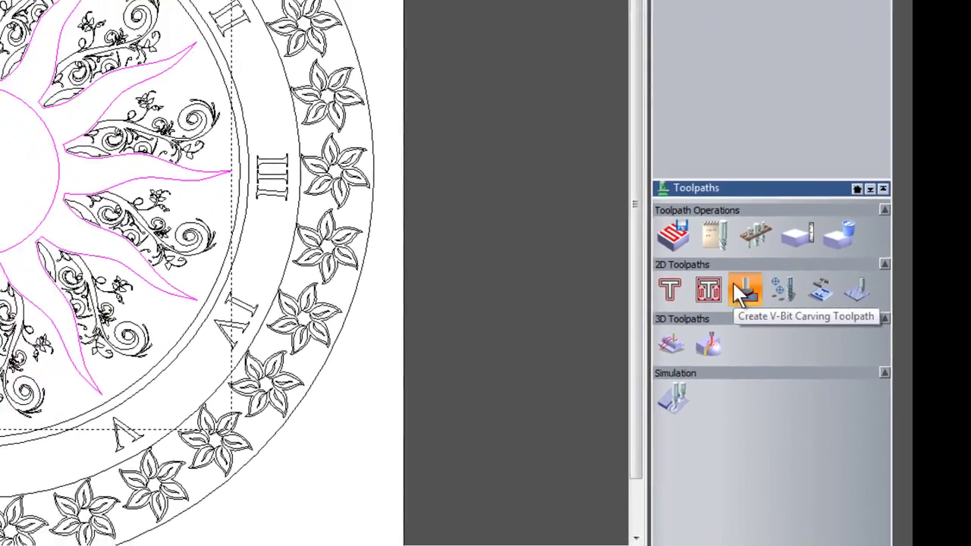
left_click(713, 269)
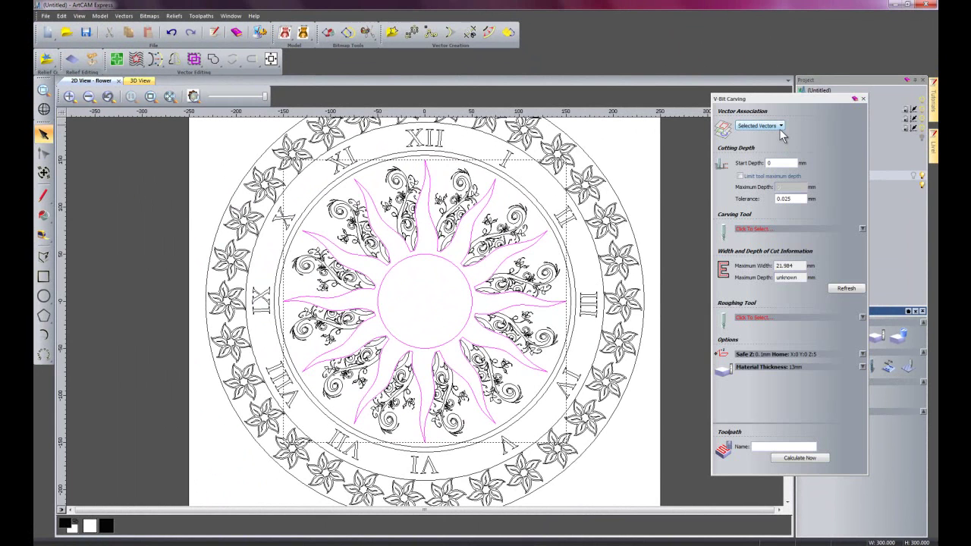
Assign the V-Bit 32 mm 120 degree carving tool to the sun's V-bit carving and calculate the toolpath
left_click(766, 229)
left_click_drag(458, 240, 461, 291)
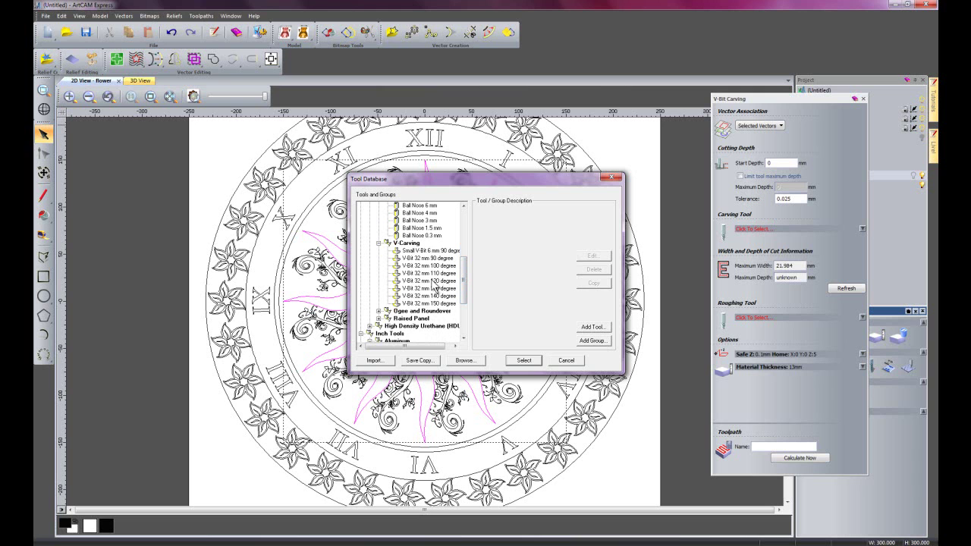
left_click(432, 283)
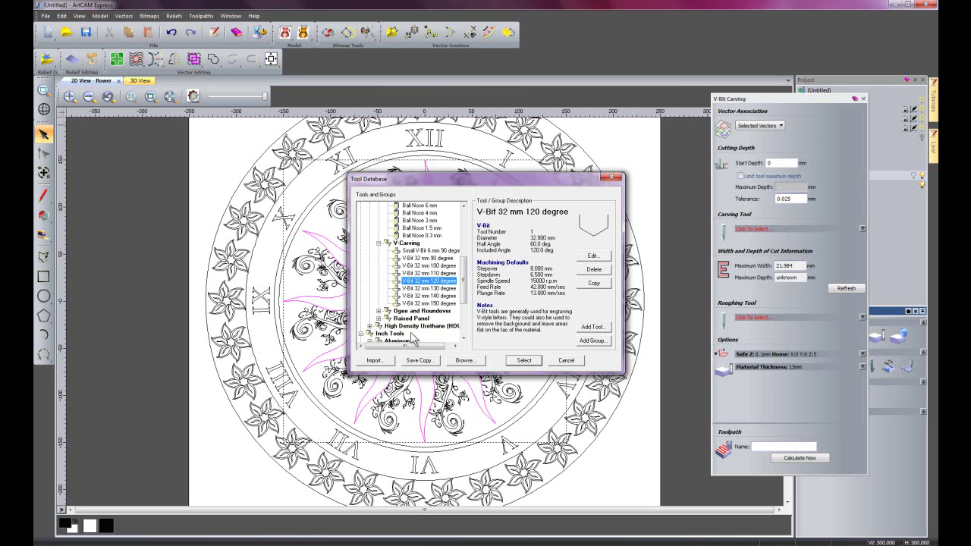
left_click(524, 360)
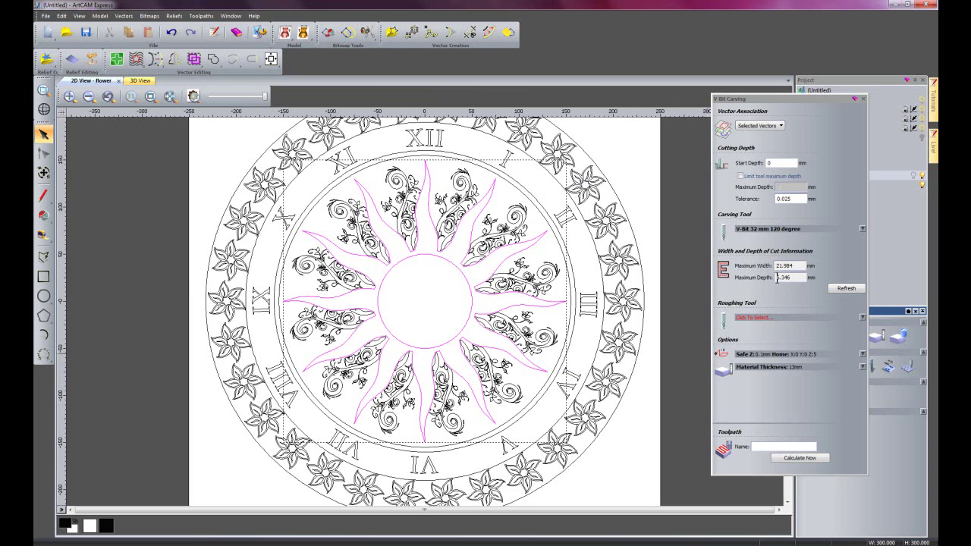
left_click(813, 456)
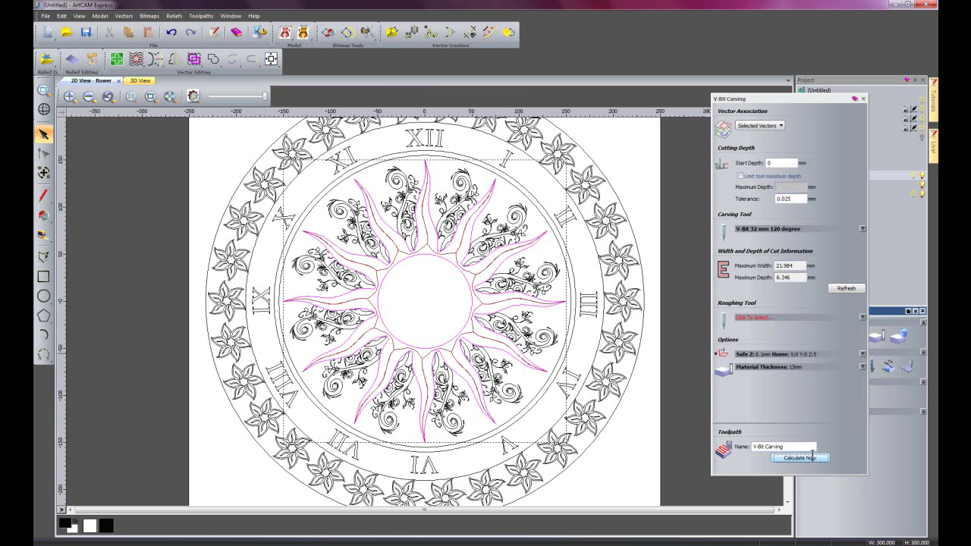
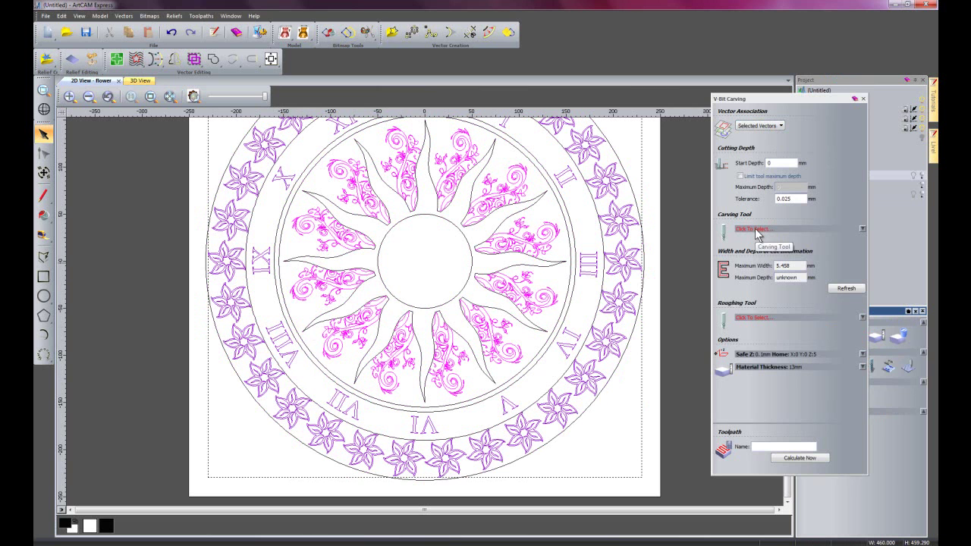
Calculate the V-bit carving of the floral swirls, Roman numerals and flowers with the Small V-Bit 6 mm 90 degree tool
left_click(755, 229)
left_click_drag(465, 237, 465, 286)
left_click(431, 267)
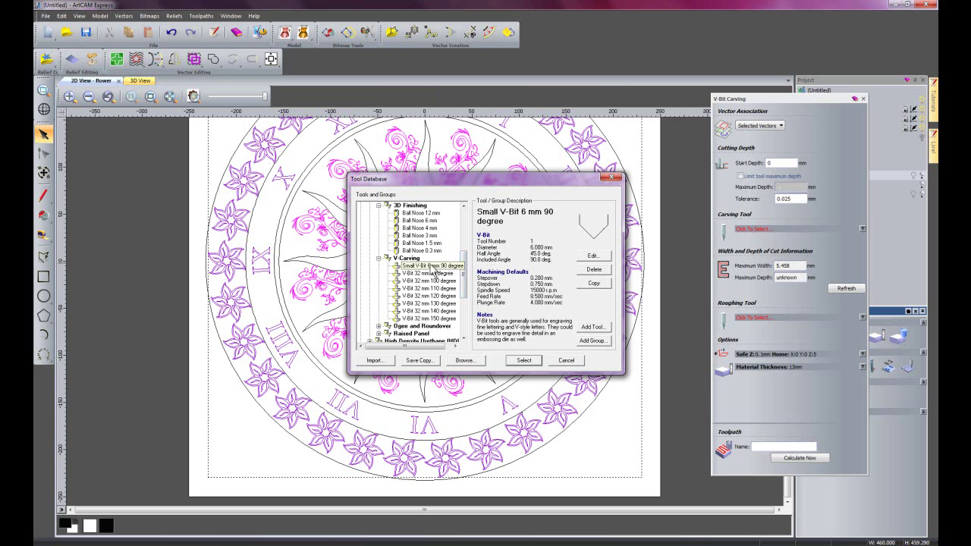
left_click(530, 362)
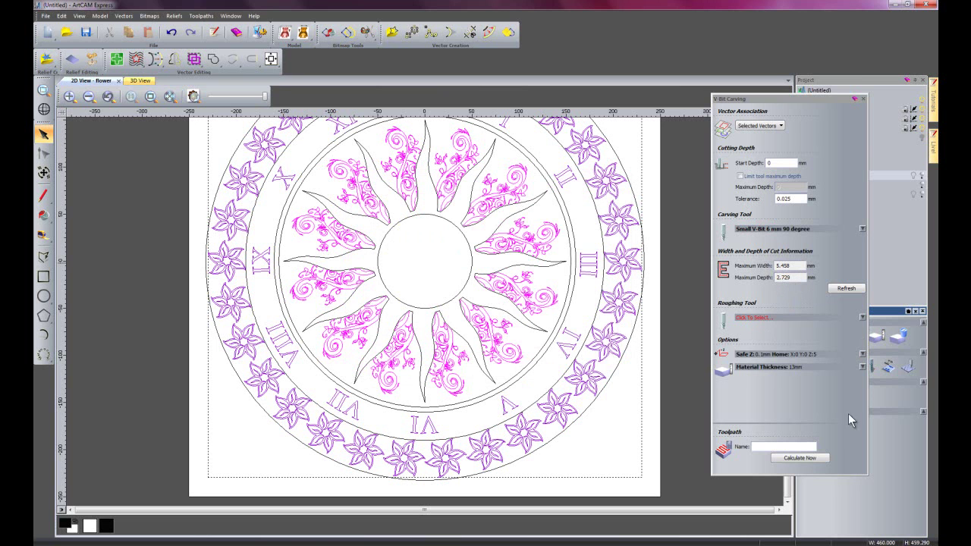
left_click(813, 458)
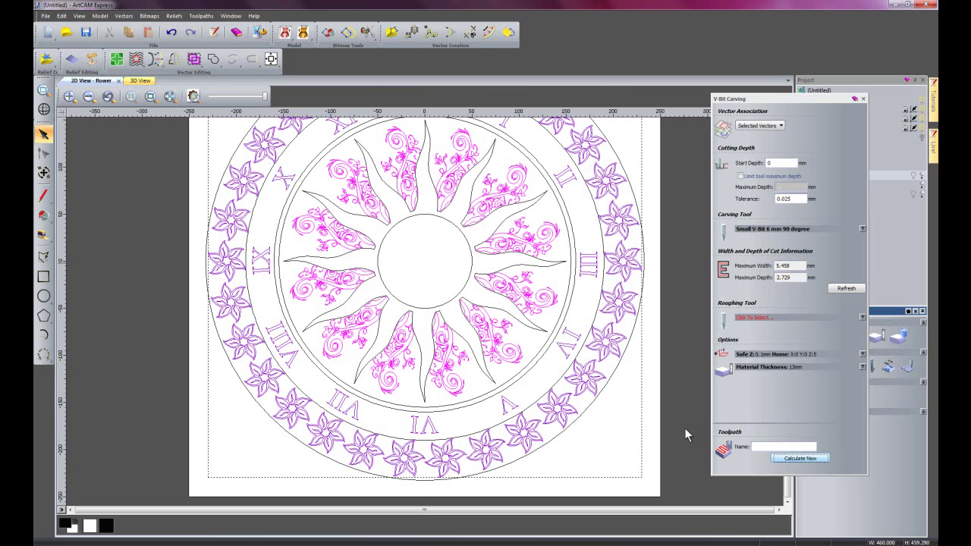
left_click(864, 100)
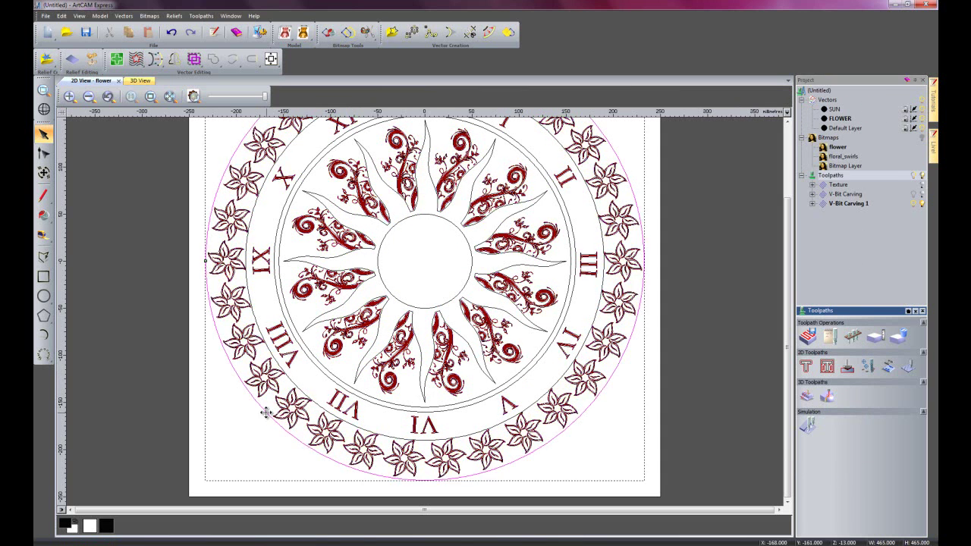
Set up a profile toolpath along the clock face's concentric circles with a finish depth of 1.5 mm
left_click(300, 390, "shift")
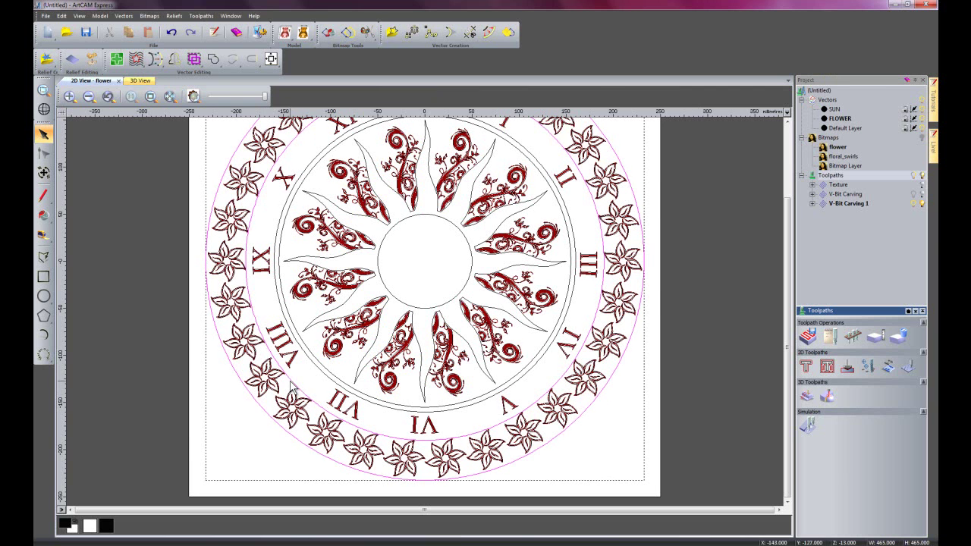
left_click(317, 369, "shift")
left_click(315, 368, "shift")
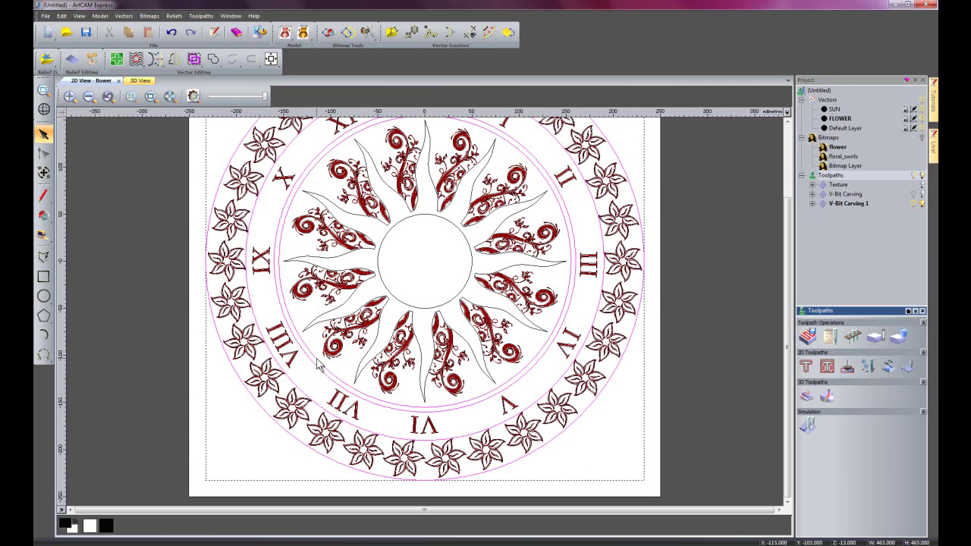
left_click(387, 286, "shift")
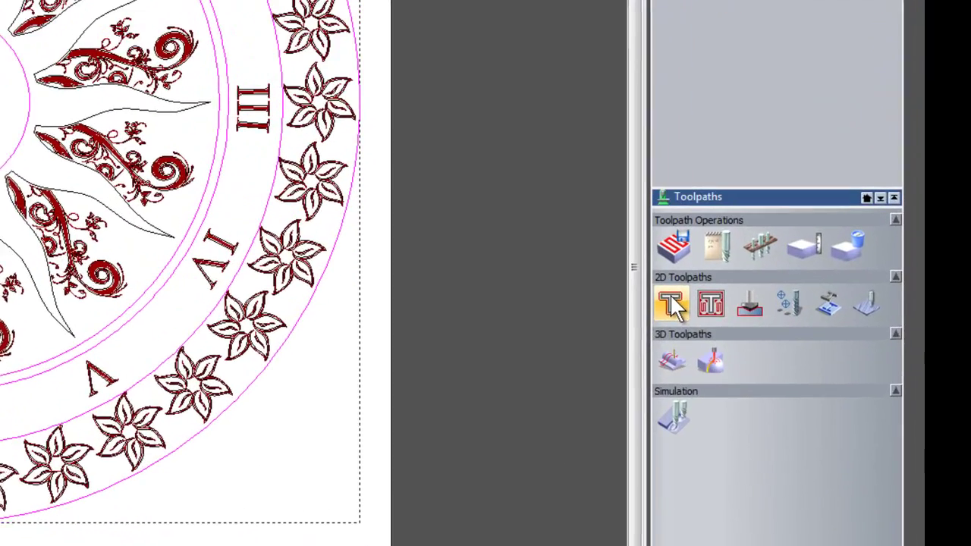
left_click(666, 302)
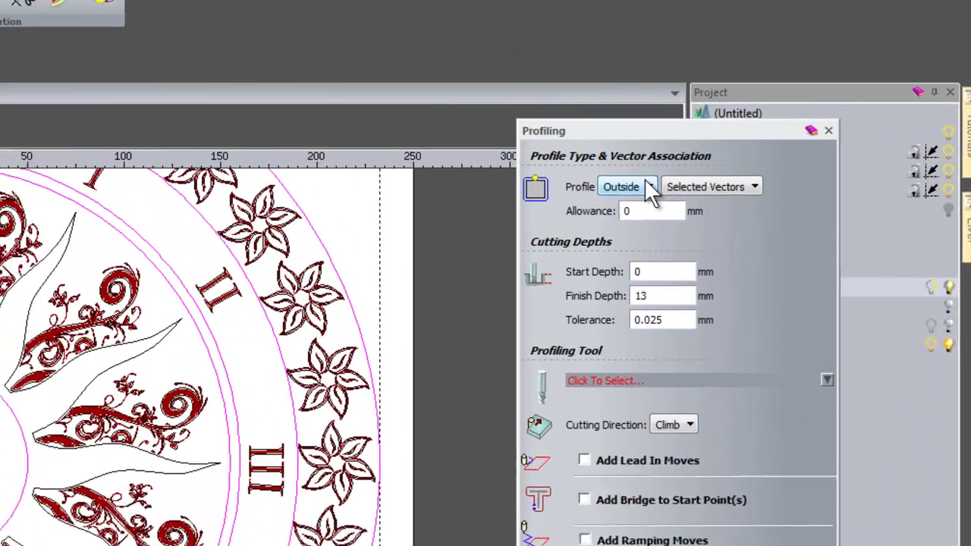
left_click(774, 127)
left_click(606, 216)
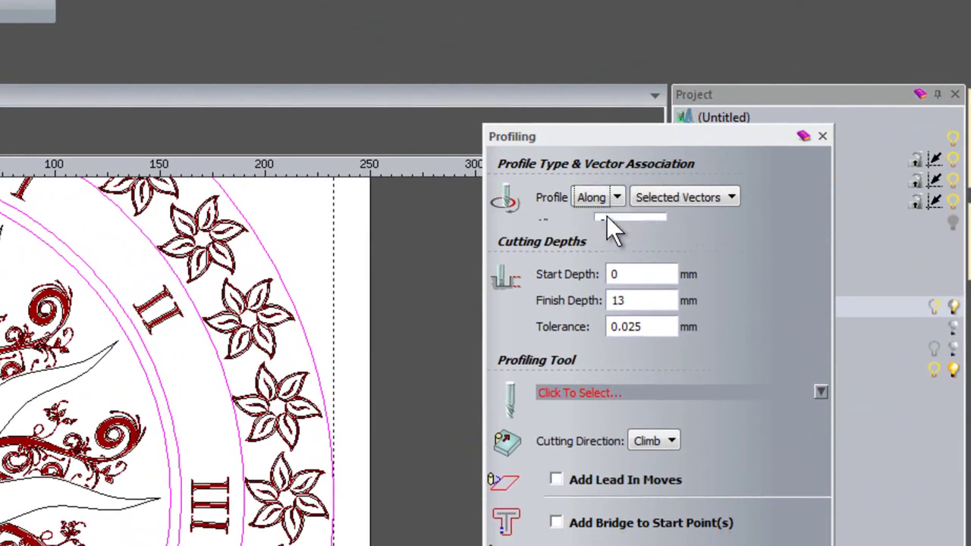
left_click_drag(641, 295, 591, 303)
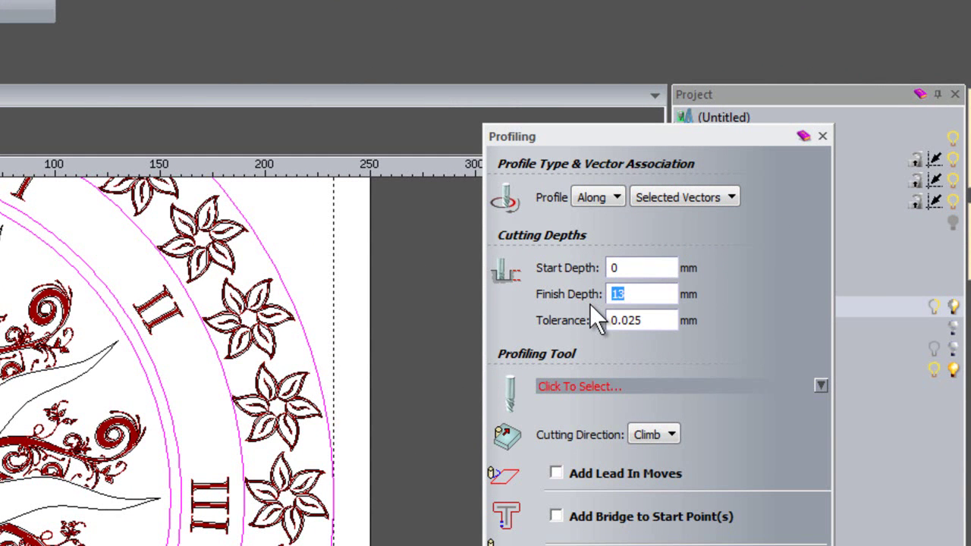
type("1.5")
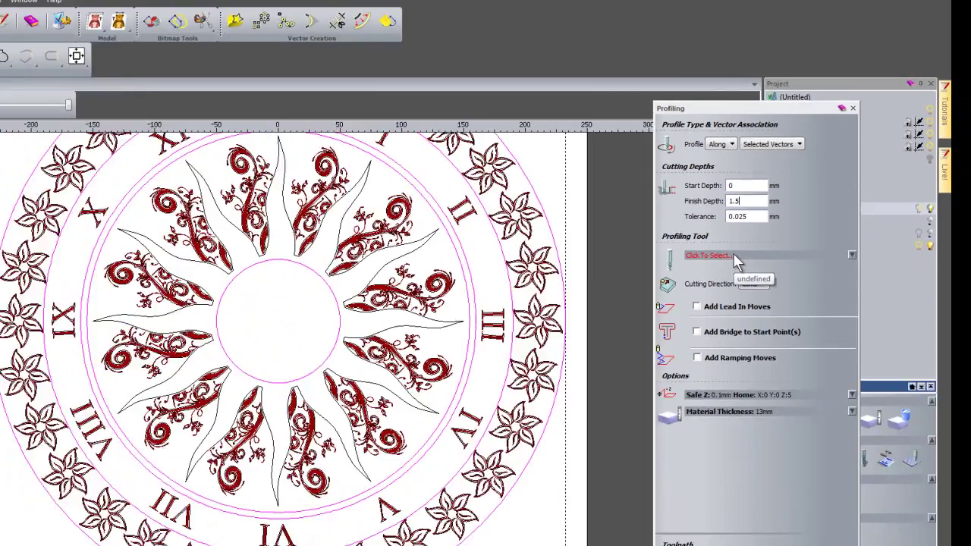
Assign the Small V-Bit 6 mm 90 degree tool to the circles' profile and calculate the toolpath
left_click(603, 388)
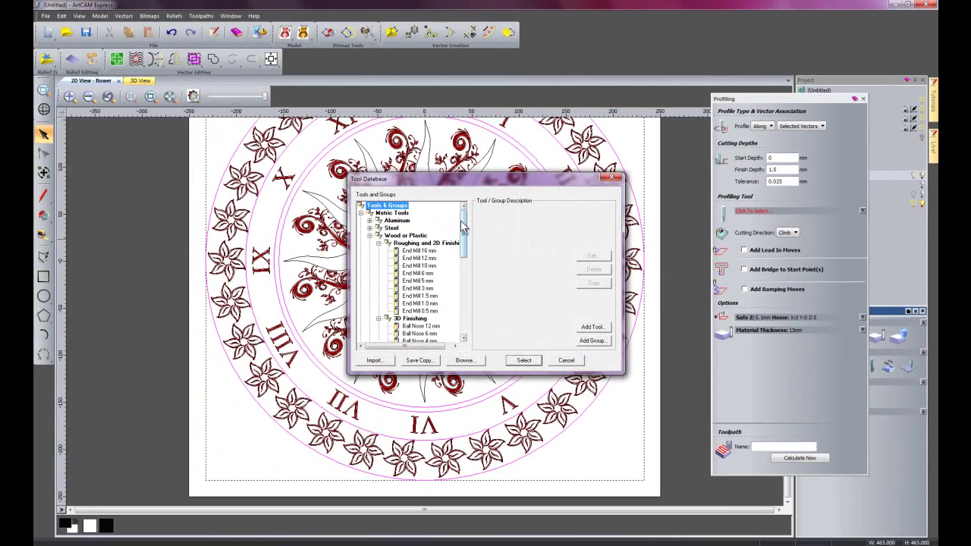
left_click_drag(467, 233, 468, 265)
left_click(429, 280)
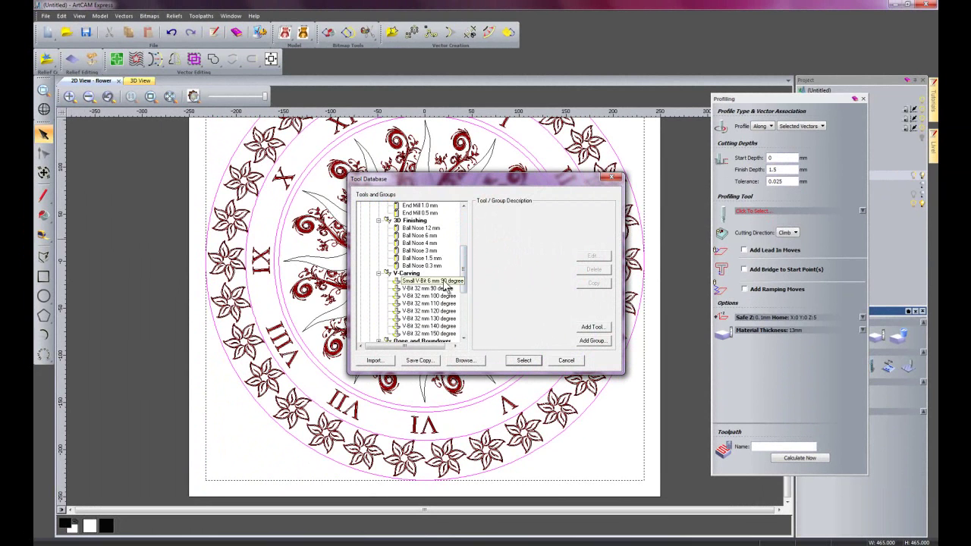
left_click(534, 361)
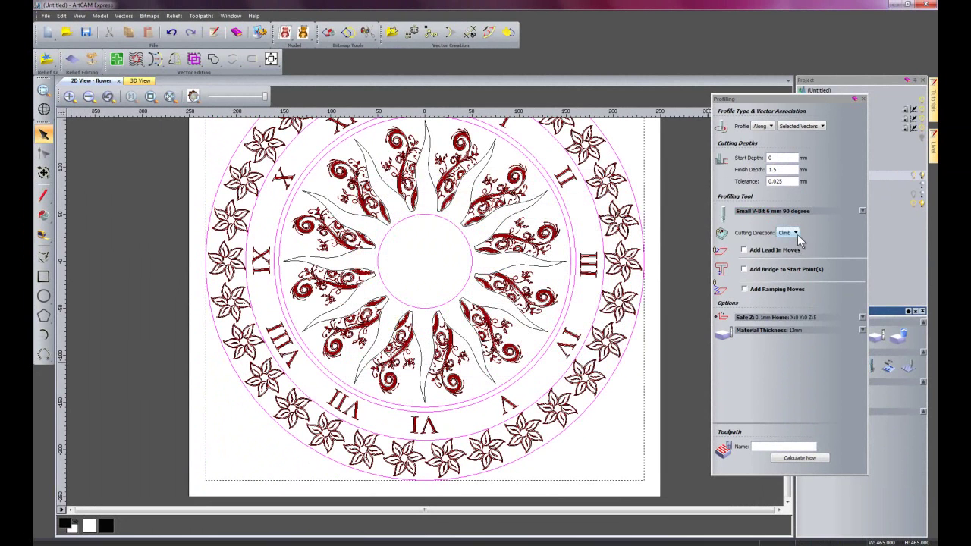
left_click(818, 455)
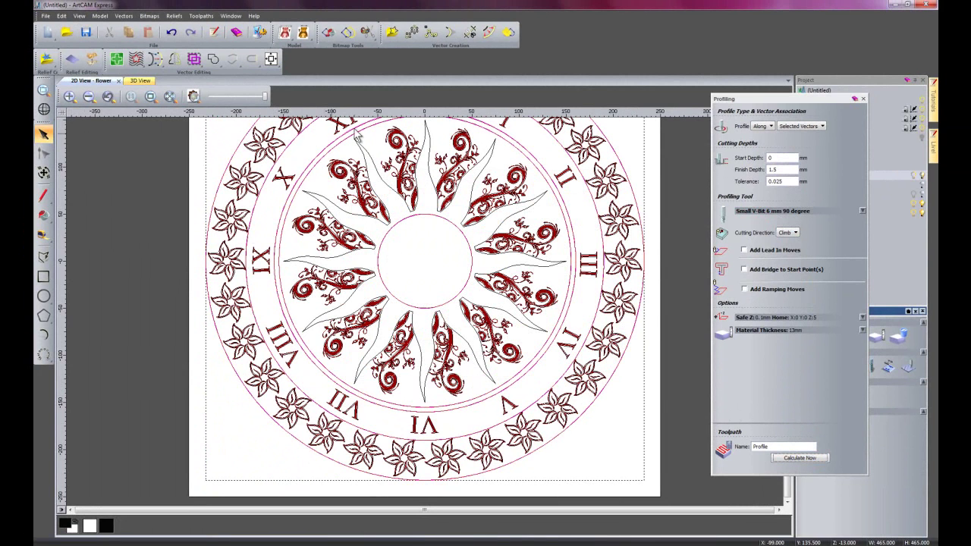
left_click(864, 101)
Calculate an outside profile toolpath around the outermost circle with the End Mill 16 mm tool, keeping the default finish depth
left_click(625, 372)
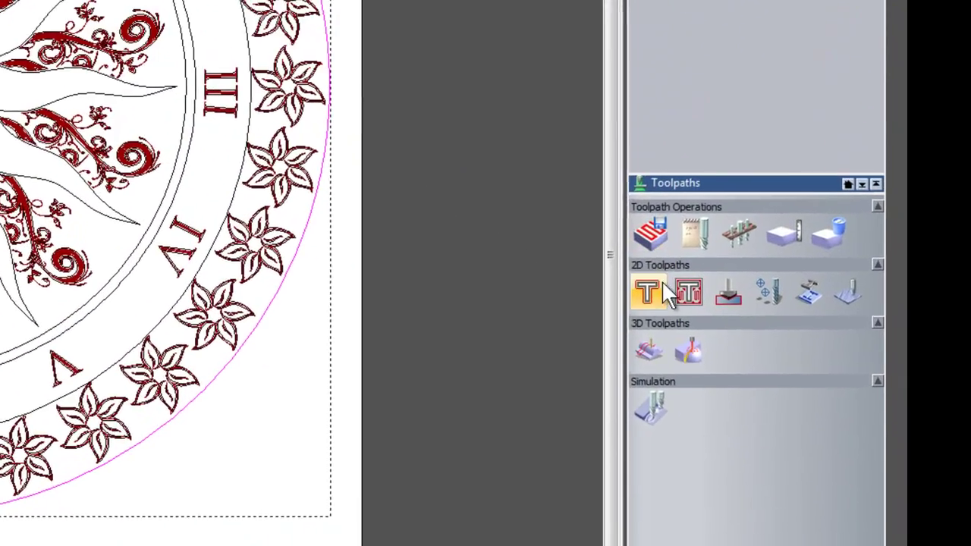
left_click(651, 288)
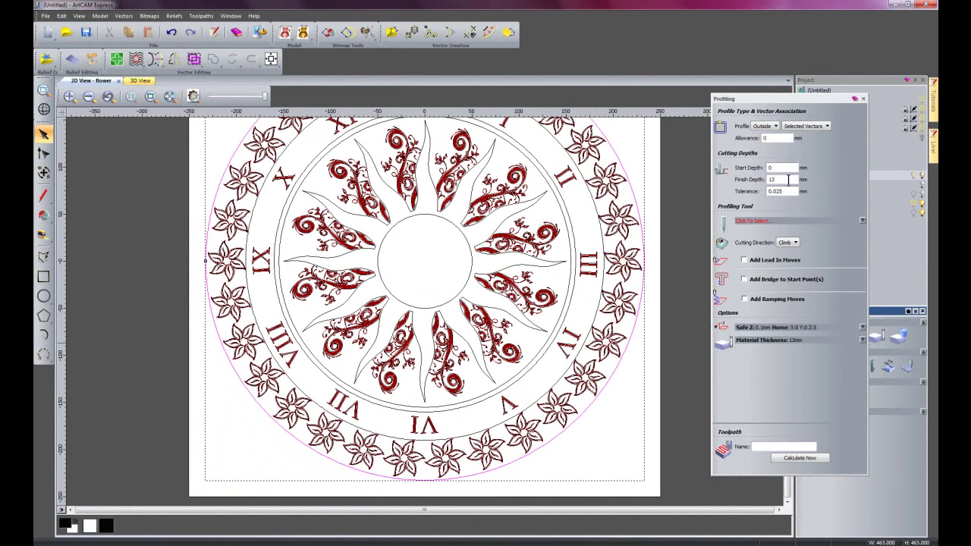
left_click(764, 221)
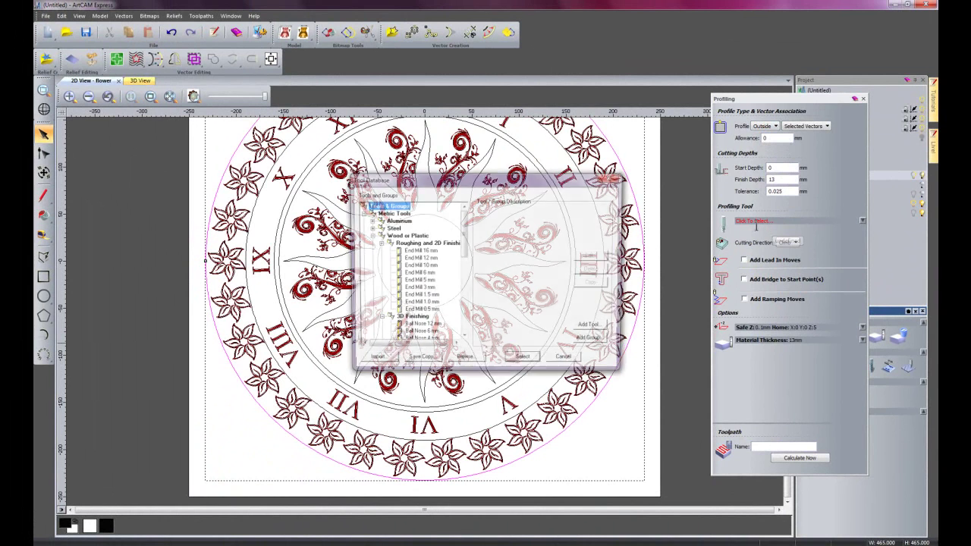
left_click(422, 251)
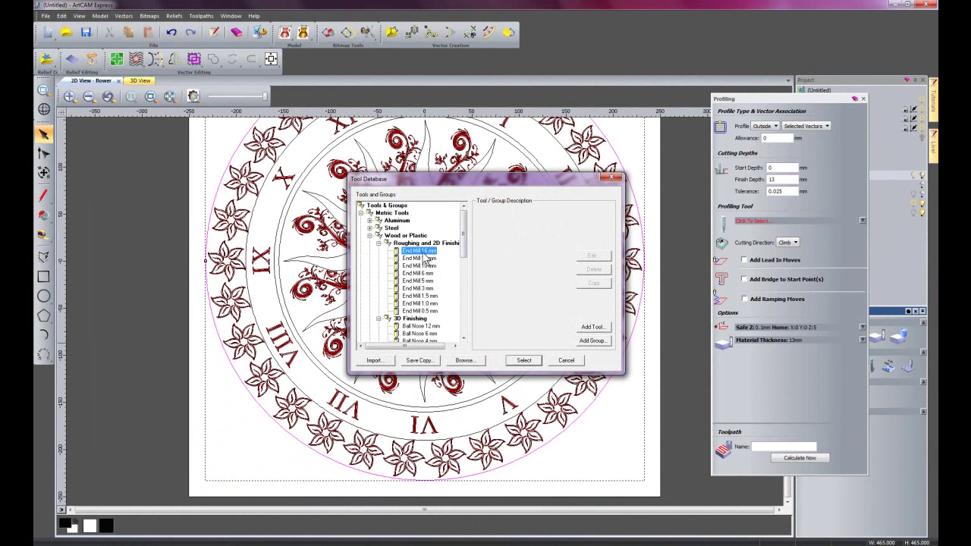
left_click(524, 361)
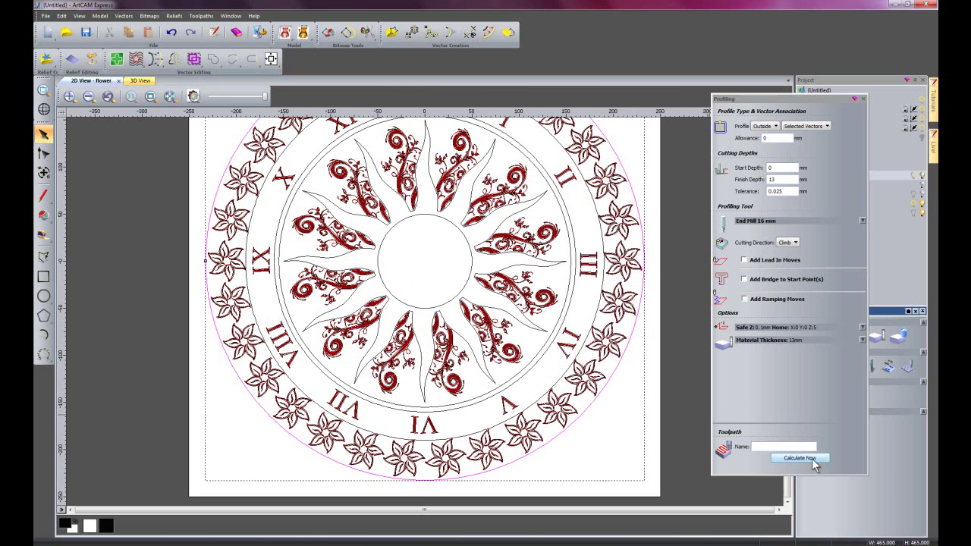
left_click(804, 458)
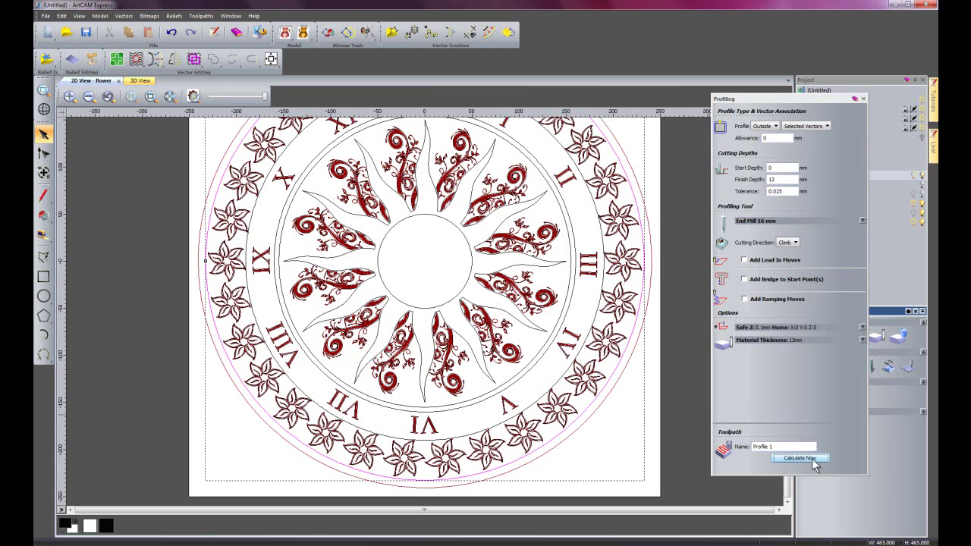
left_click(863, 99)
Simulate all toolpaths of the clock face in the 3D view
left_click(133, 81)
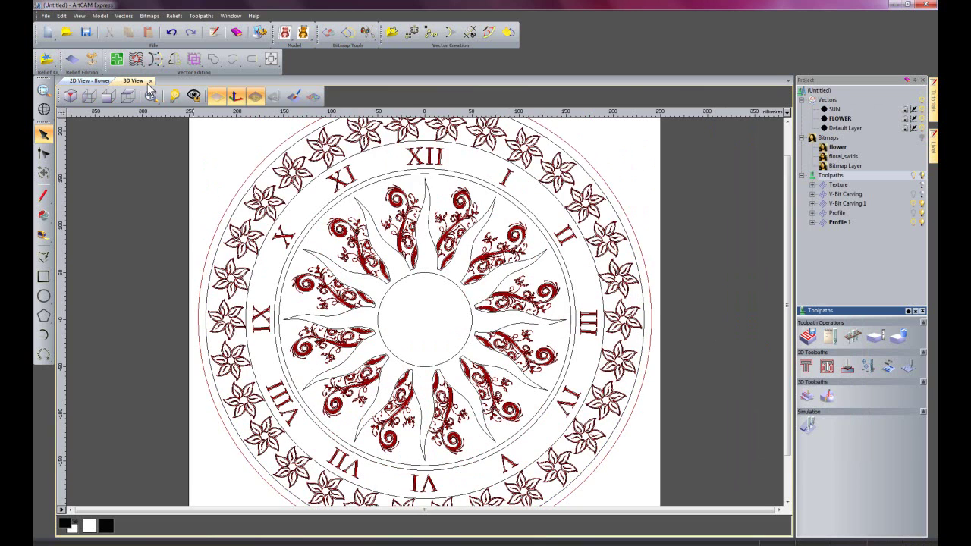
left_click_drag(428, 419, 617, 220)
left_click_drag(551, 270, 341, 210)
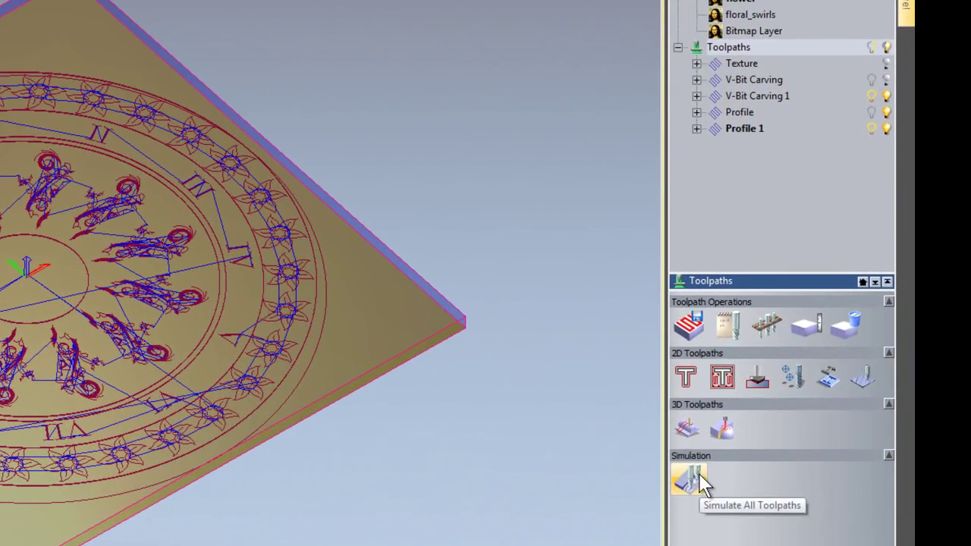
right_click(747, 44)
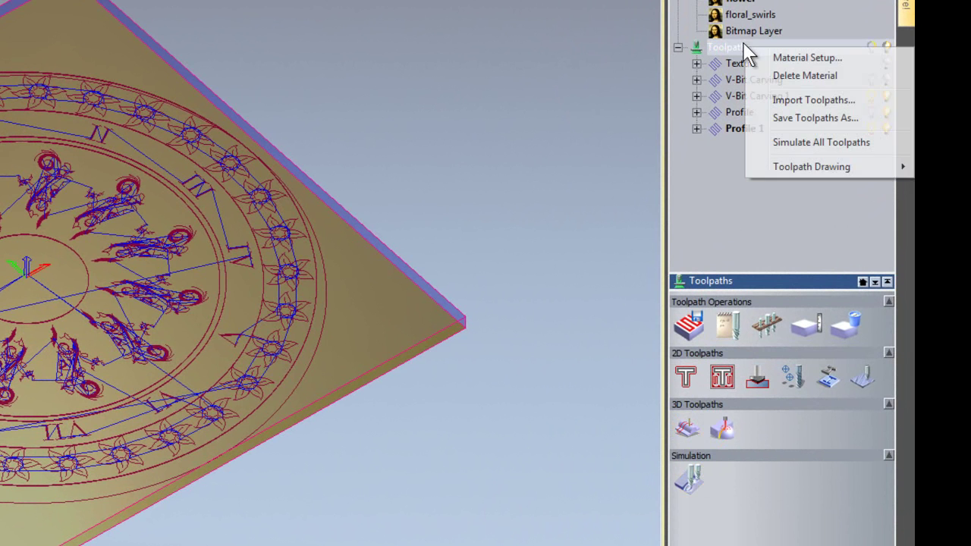
left_click(716, 221)
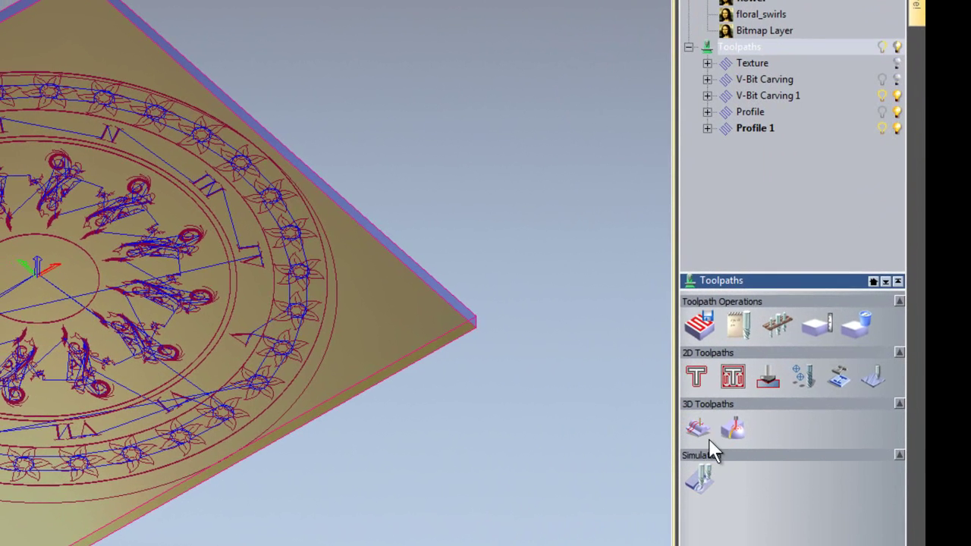
left_click(688, 477)
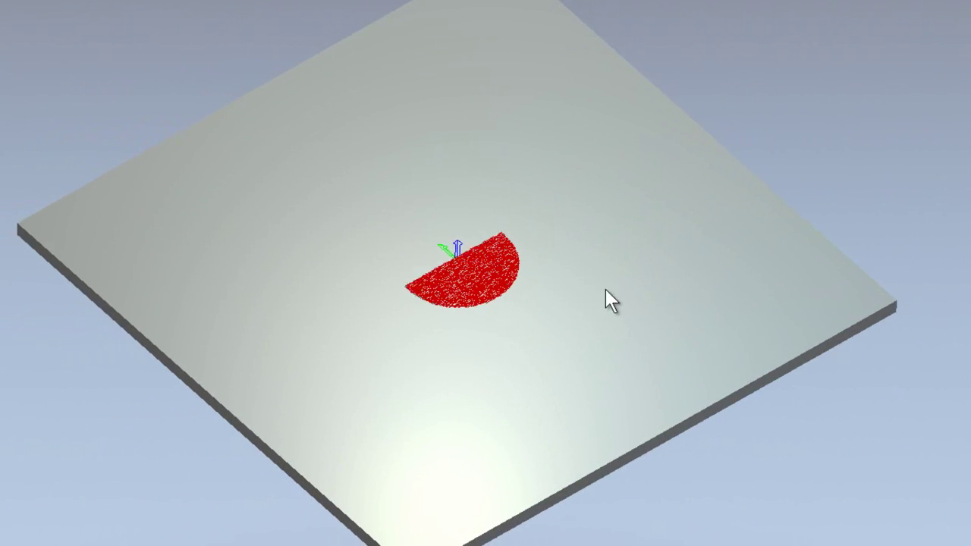
left_click_drag(642, 288, 513, 386)
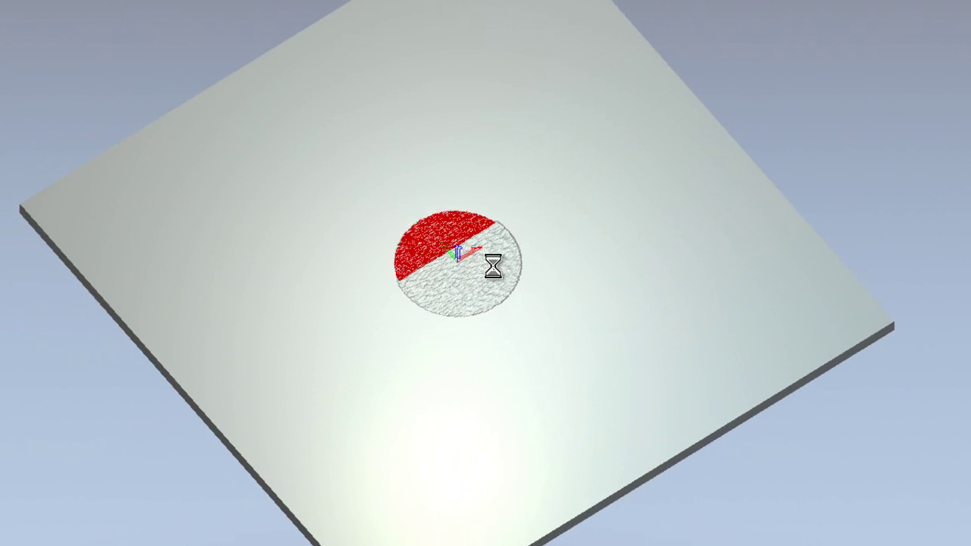